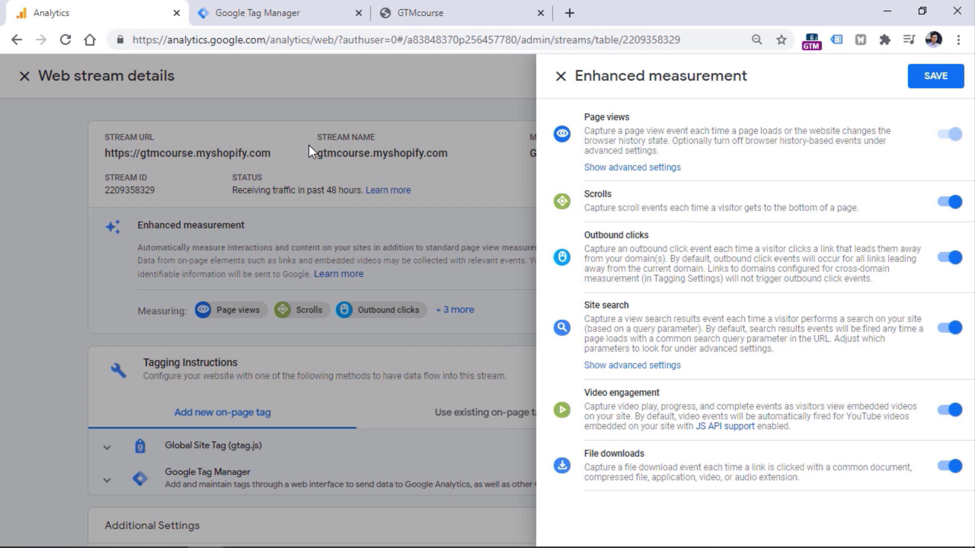
- Turn off the Outbound clicks and File downloads events in the web stream's Enhanced measurement settings and save
click(460, 13)
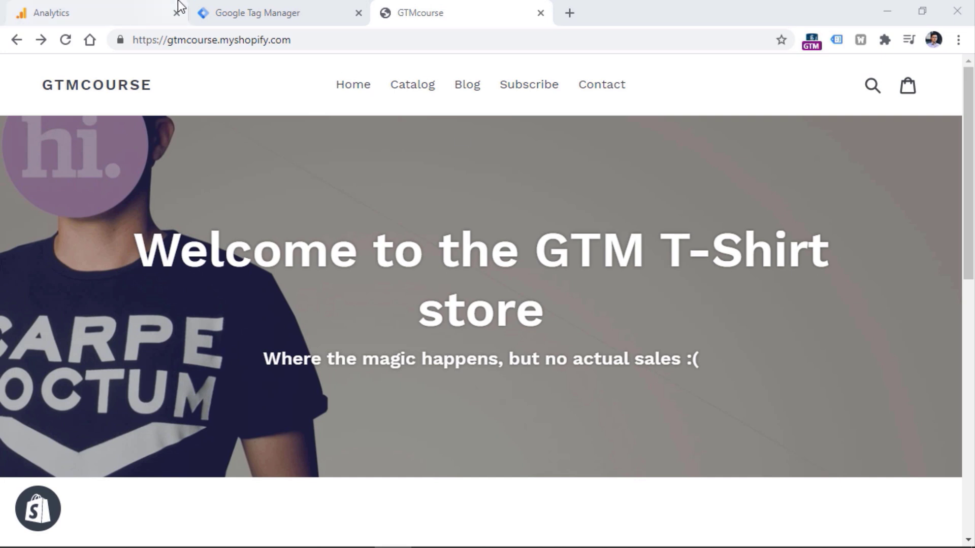
click(98, 13)
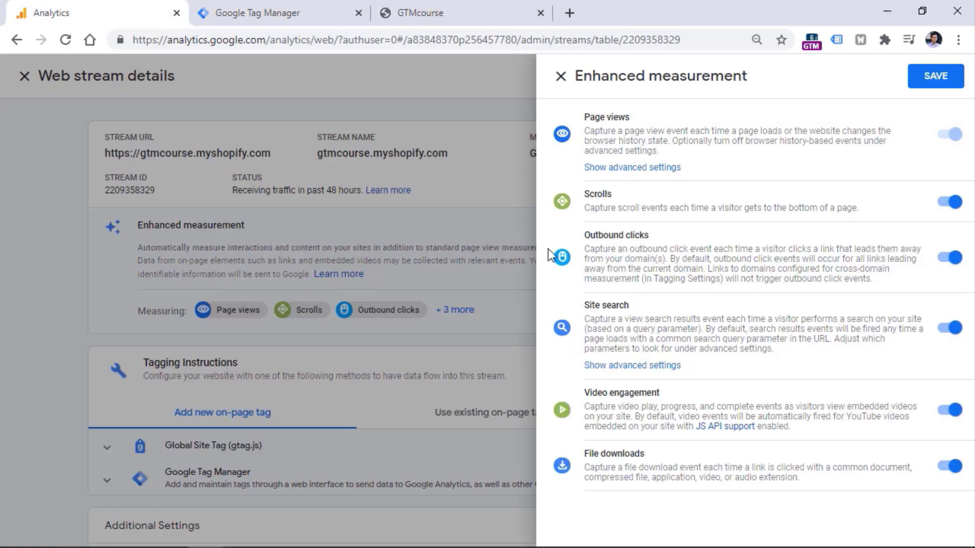
click(952, 257)
click(946, 466)
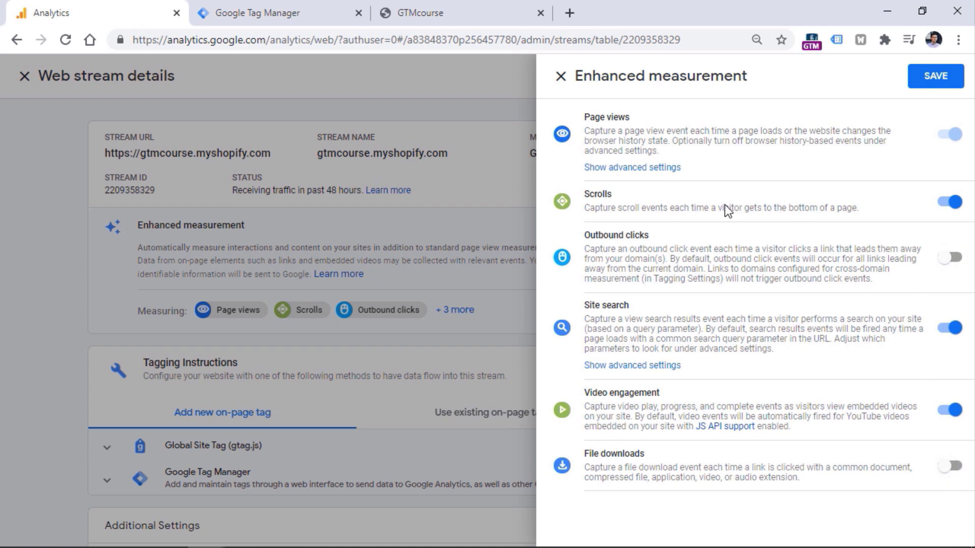
click(936, 76)
click(218, 14)
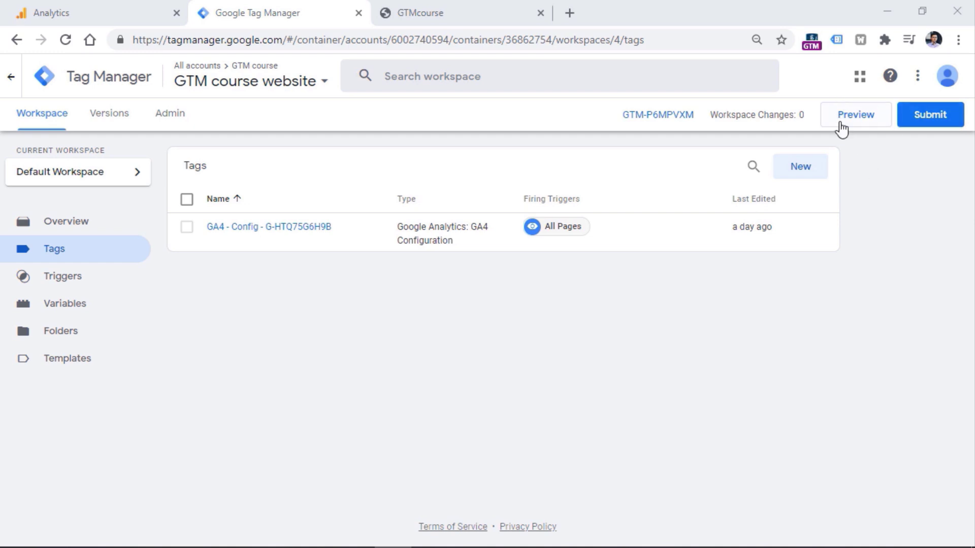
click(840, 121)
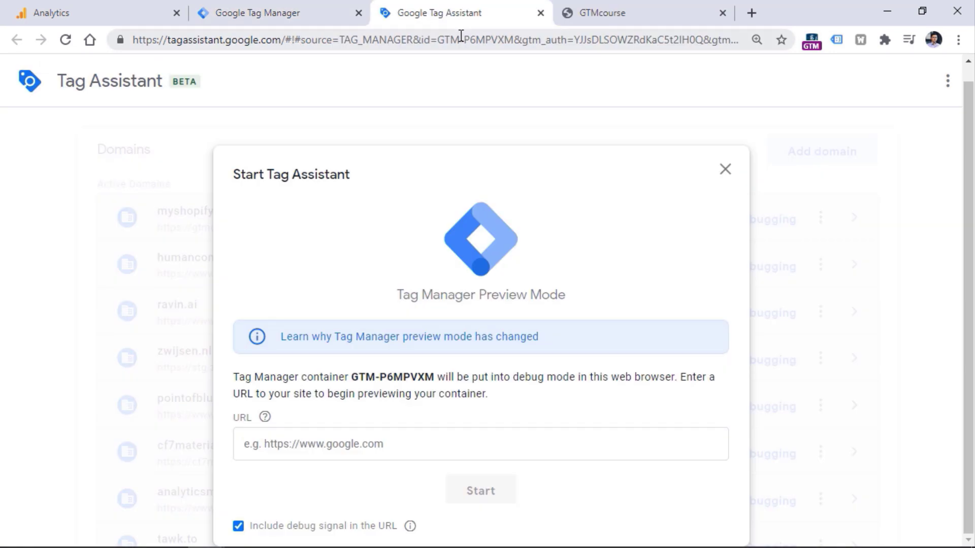
click(645, 15)
click(433, 46)
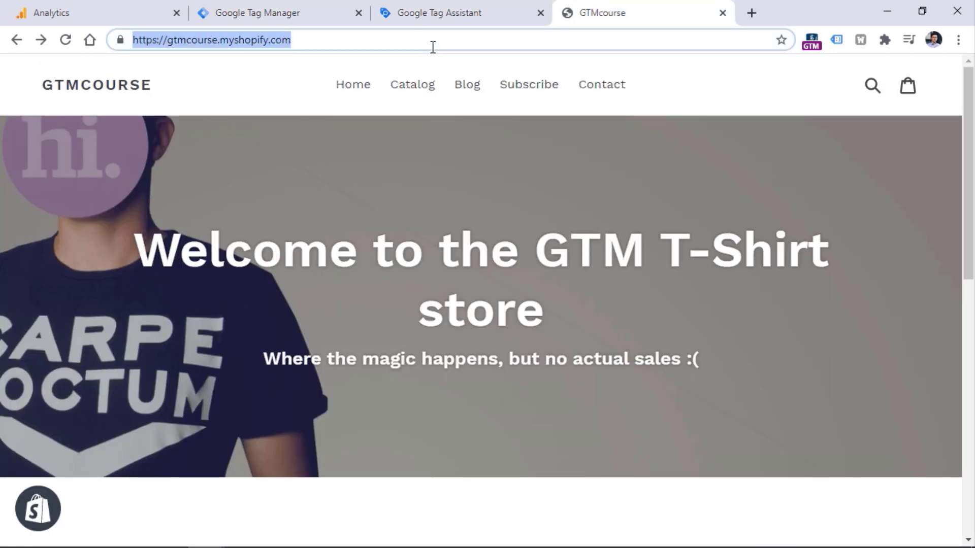
key(ctrl+c)
click(472, 10)
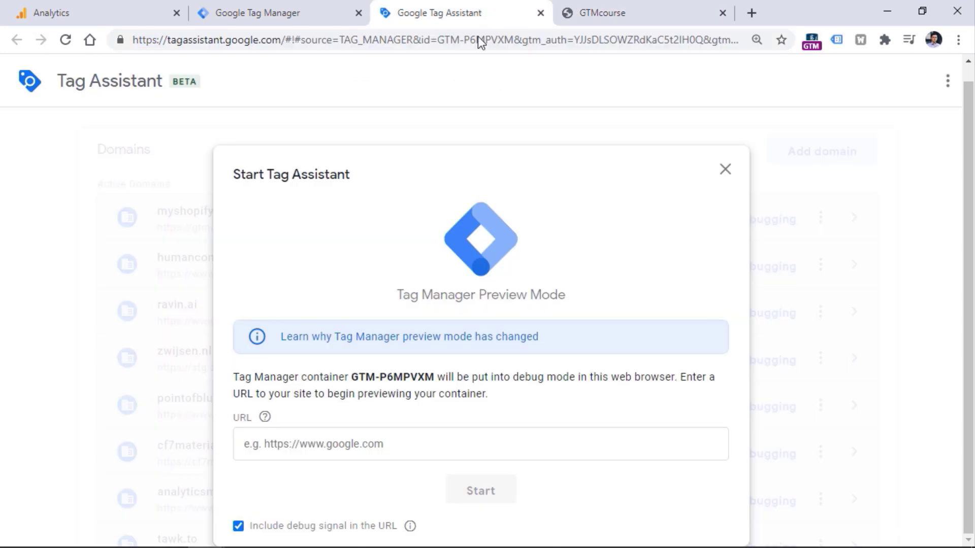
click(447, 450)
key(ctrl+v)
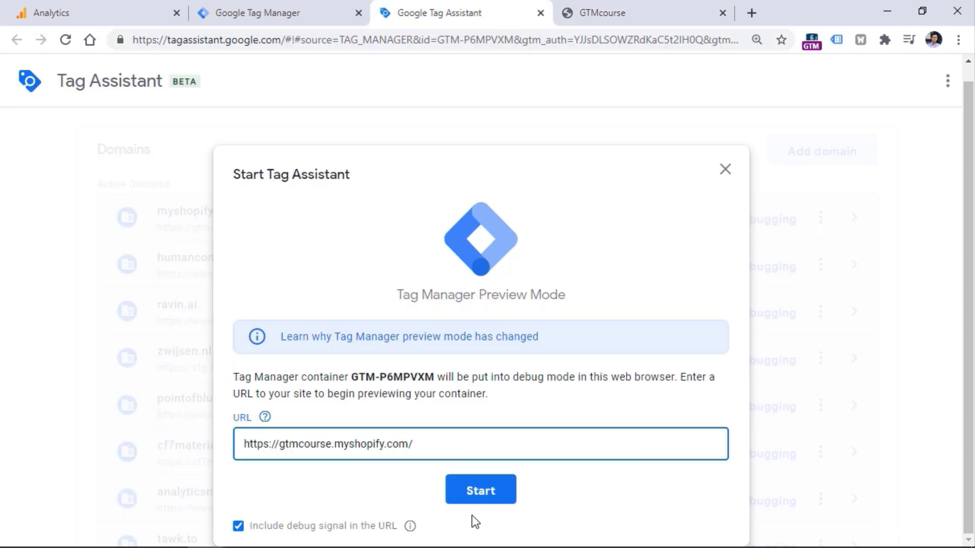
click(485, 502)
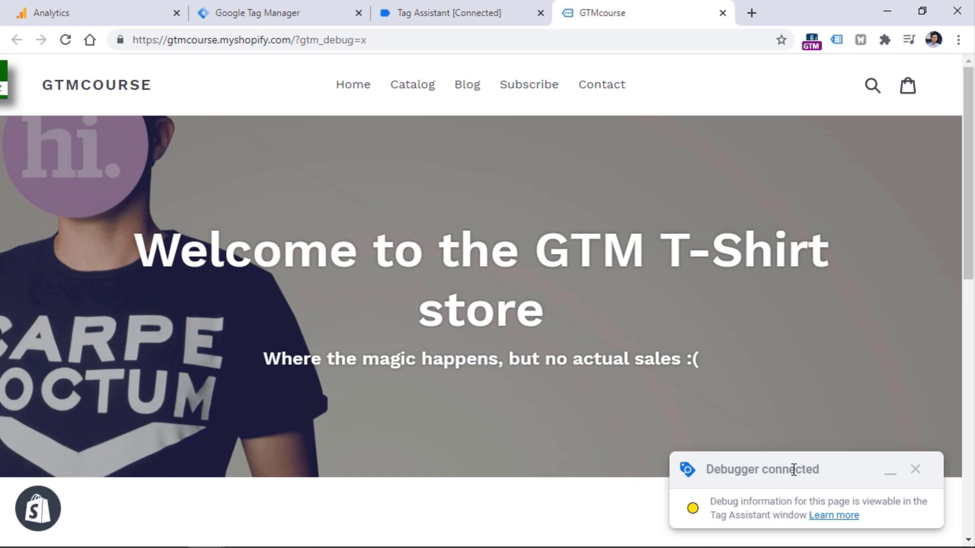
click(514, 4)
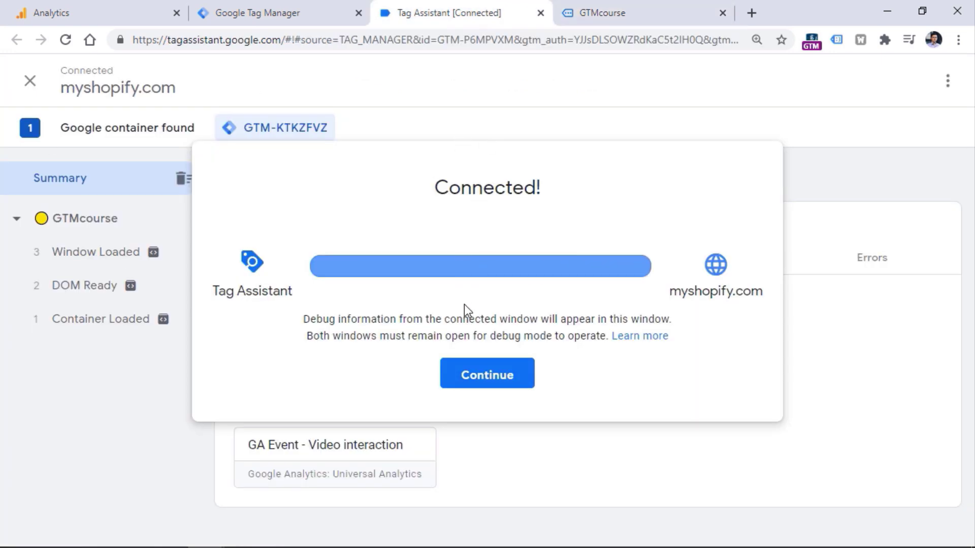
click(503, 374)
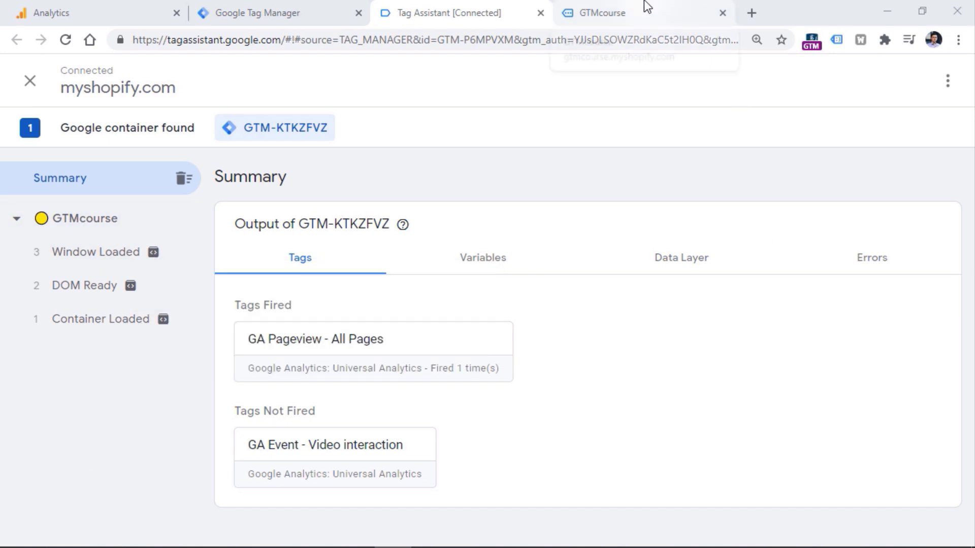
- On the connected store site, visit the Home, Catalog and Blog pages through their navigation links to generate debug events
click(641, 7)
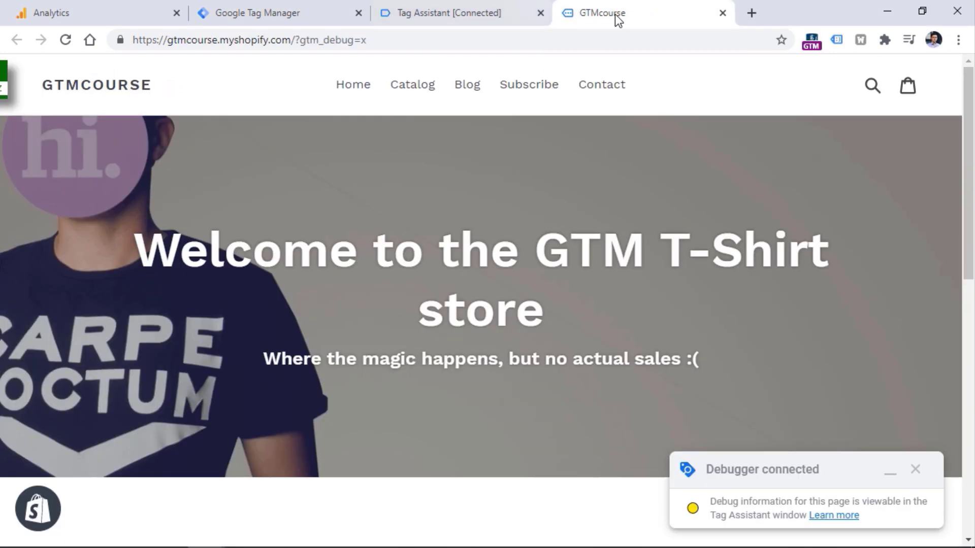
click(360, 90)
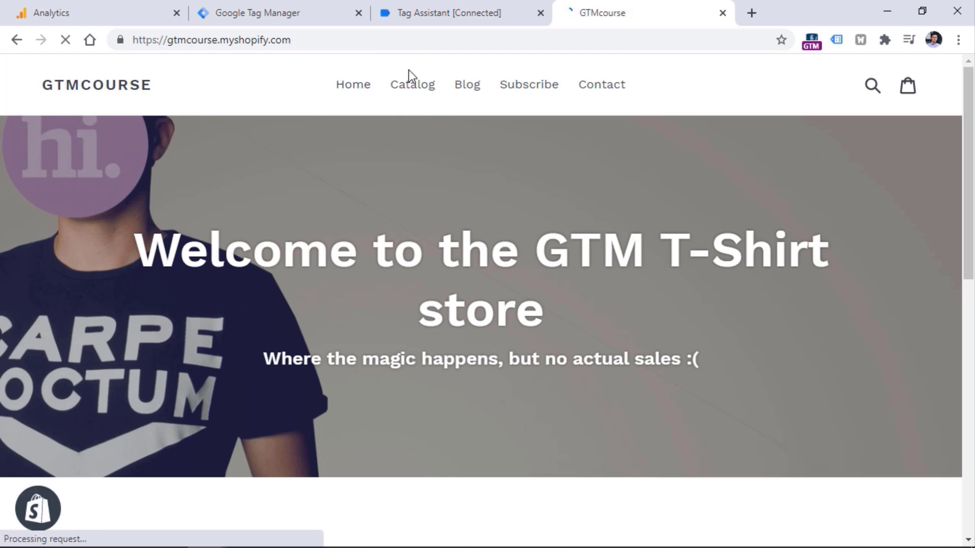
click(424, 91)
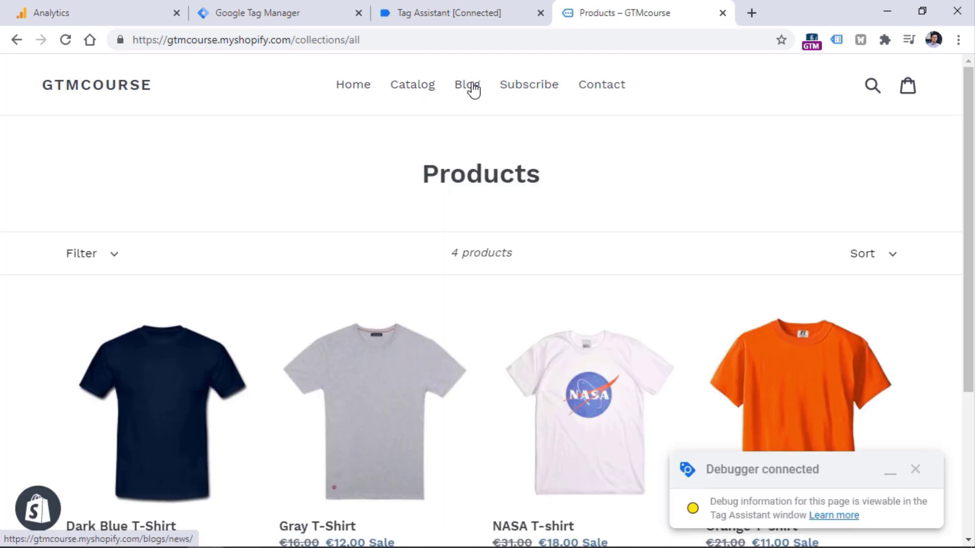
click(467, 87)
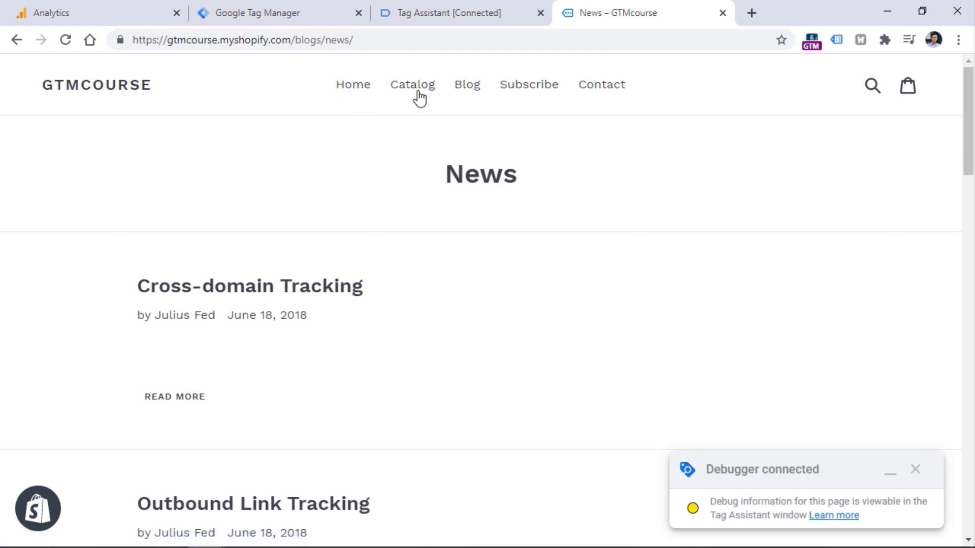
- Examine the Tag Assistant event timeline for any link click events among the visited pages
click(456, 14)
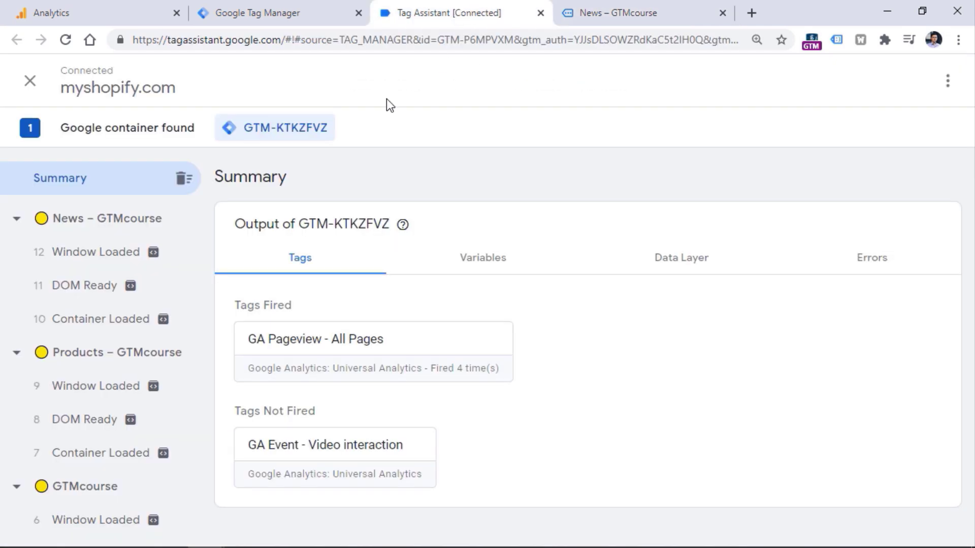
drag(197, 239, 174, 360)
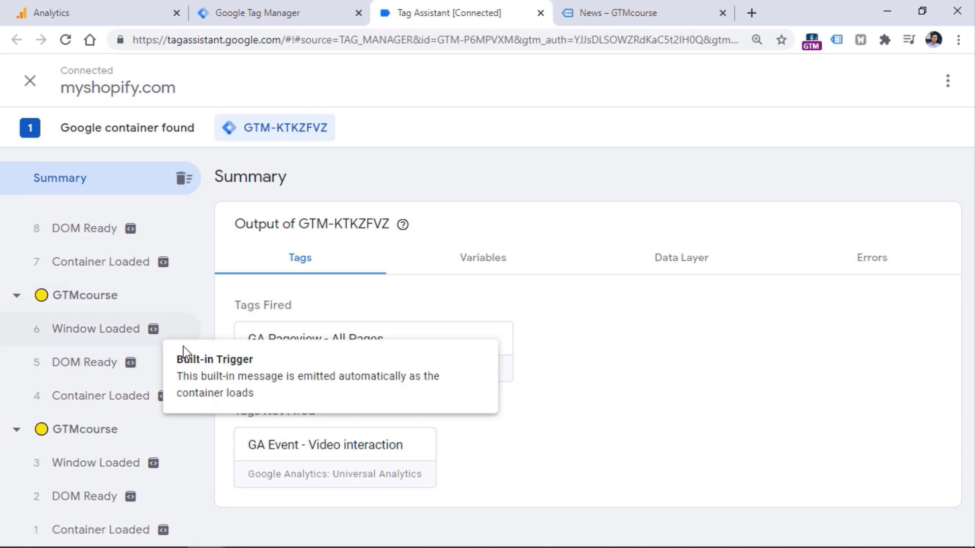
drag(197, 340, 201, 302)
scroll(197, 295, up, 2)
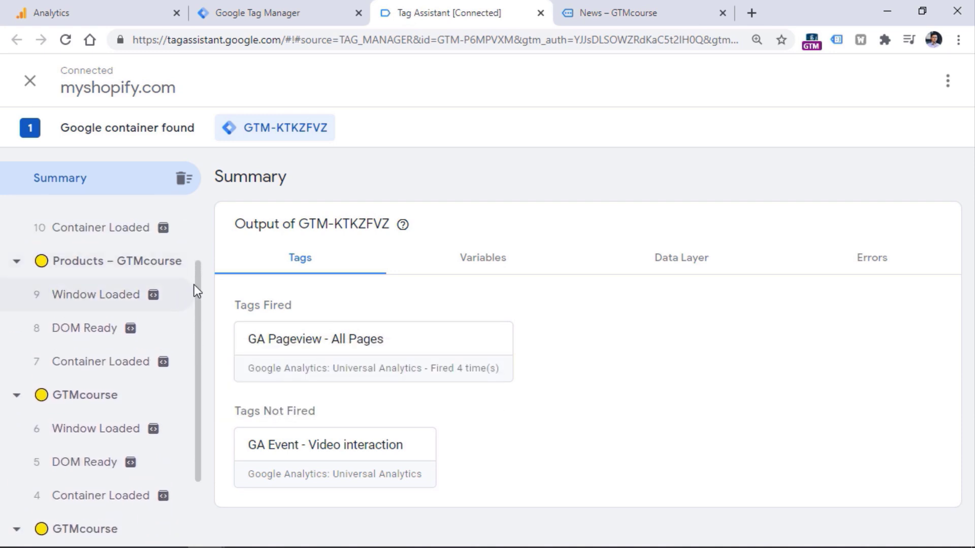
scroll(201, 254, up, 1)
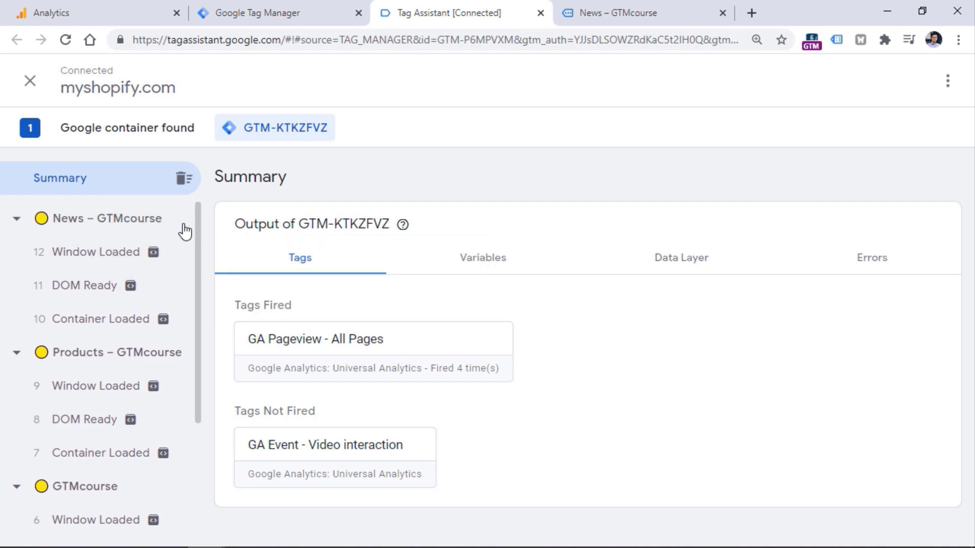
drag(200, 270, 206, 415)
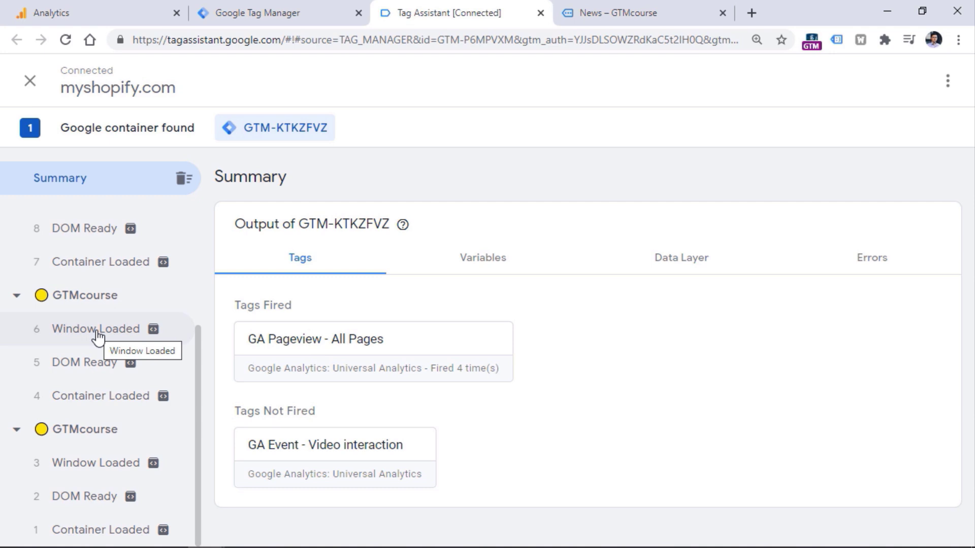
key(ctrl+shift+Tab)
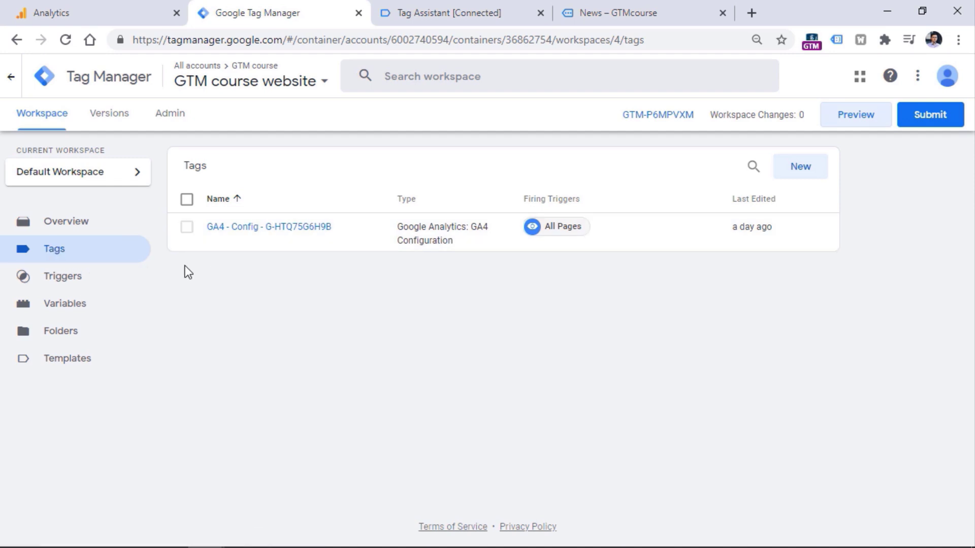
click(418, 11)
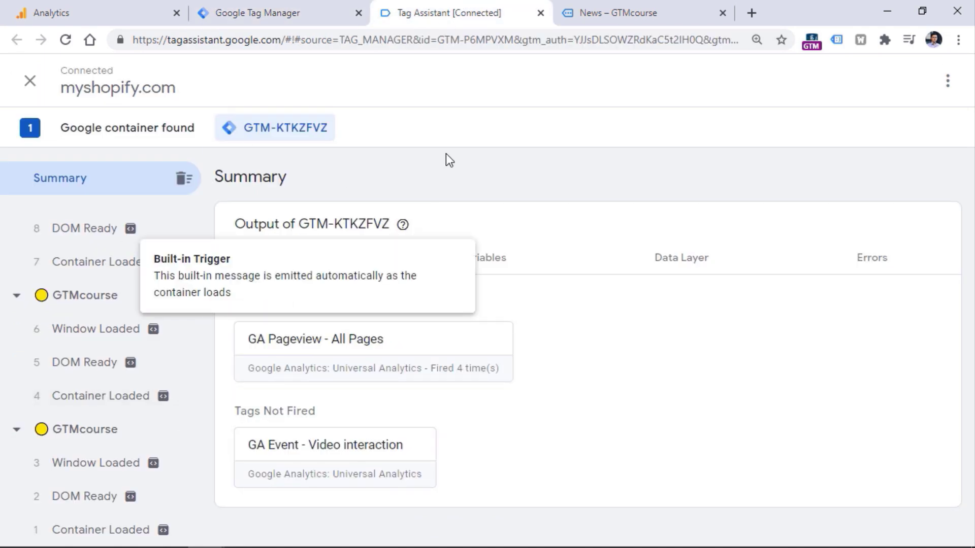
click(624, 8)
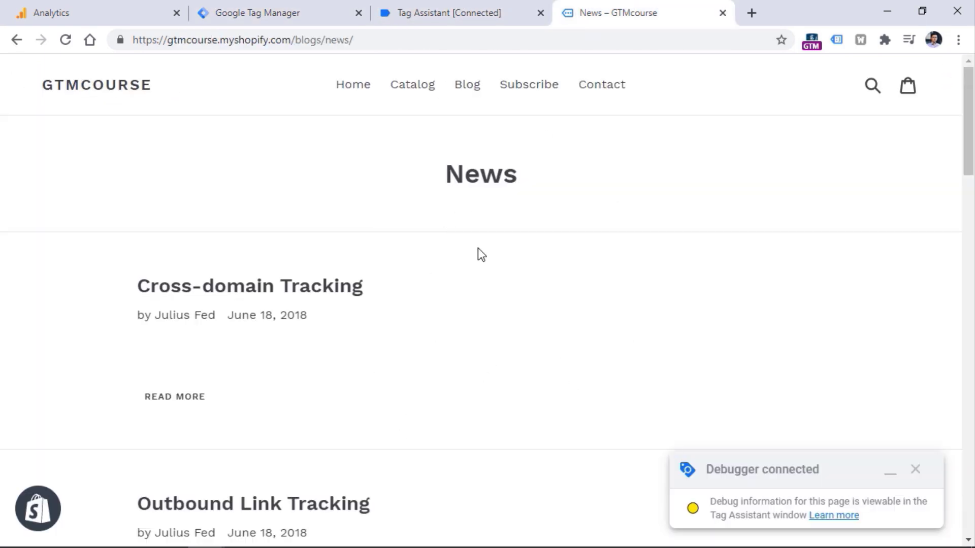
- In Google Tag Manager, create and save a Just Links click trigger for all link clicks, named "All link clicks"
click(284, 6)
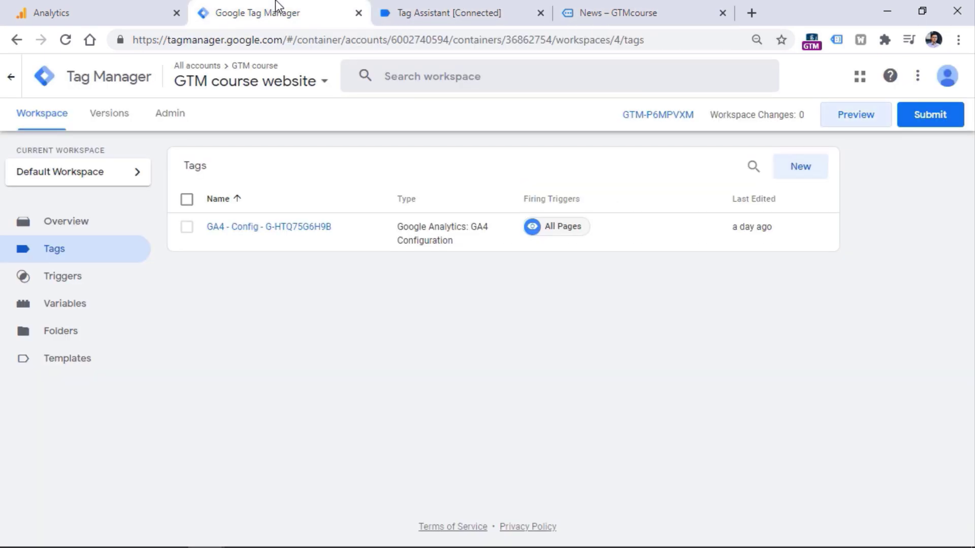
click(68, 279)
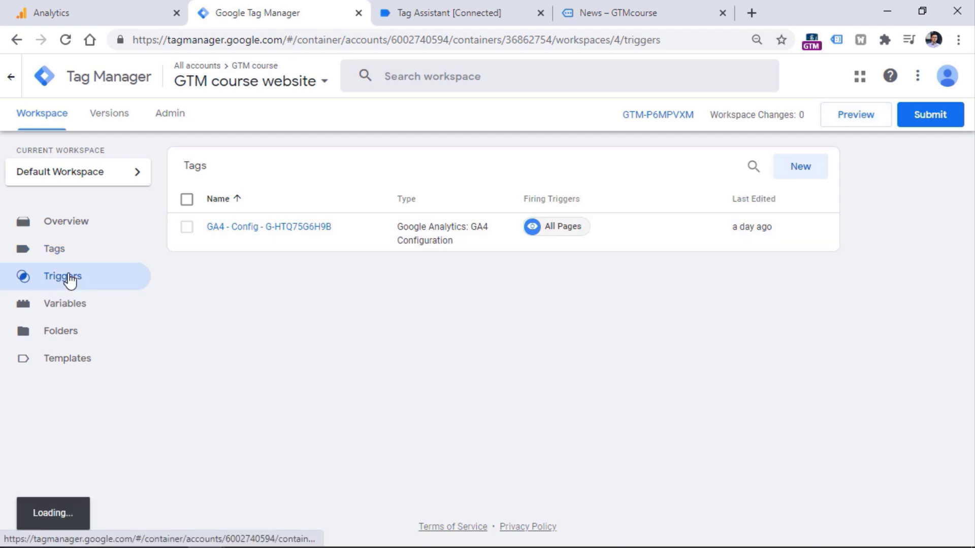
click(787, 166)
click(421, 228)
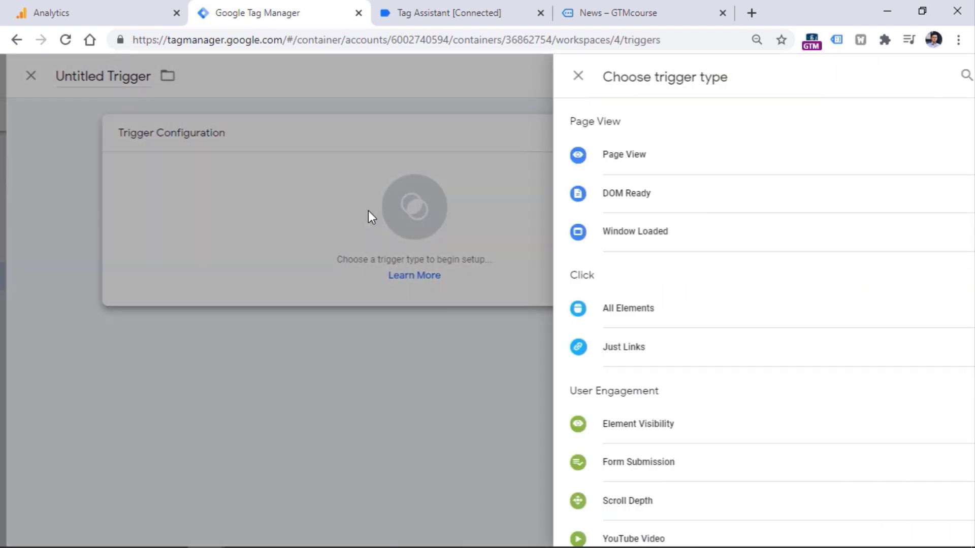
click(635, 346)
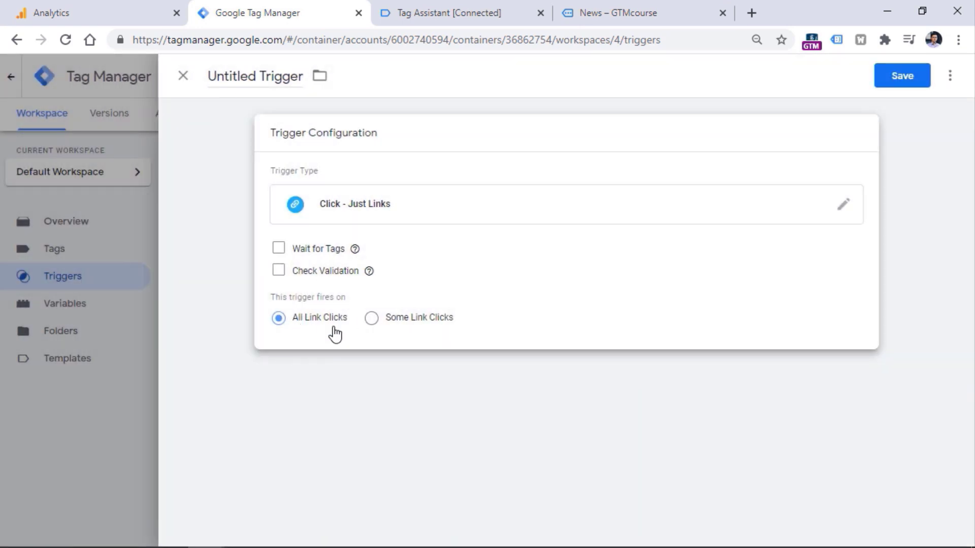
triple_click(236, 83)
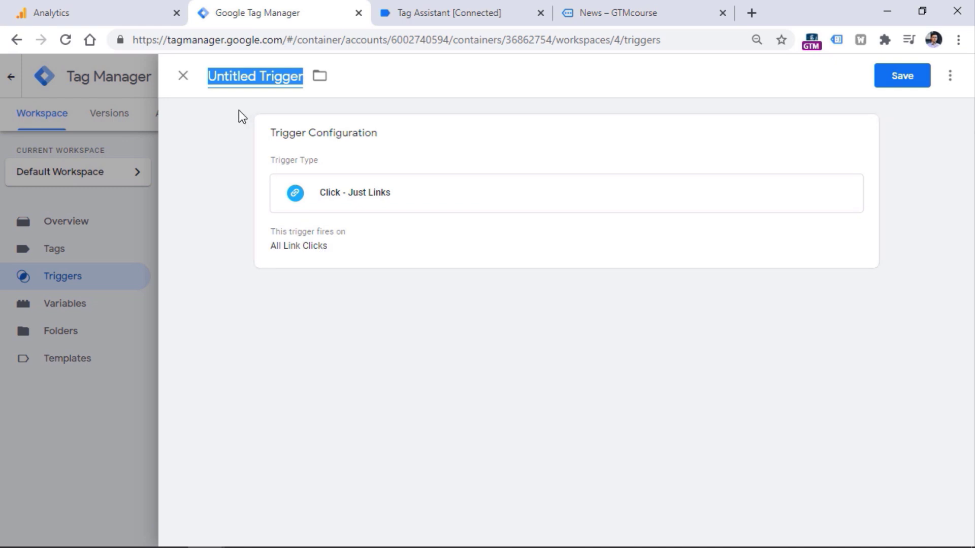
text(All link clicks)
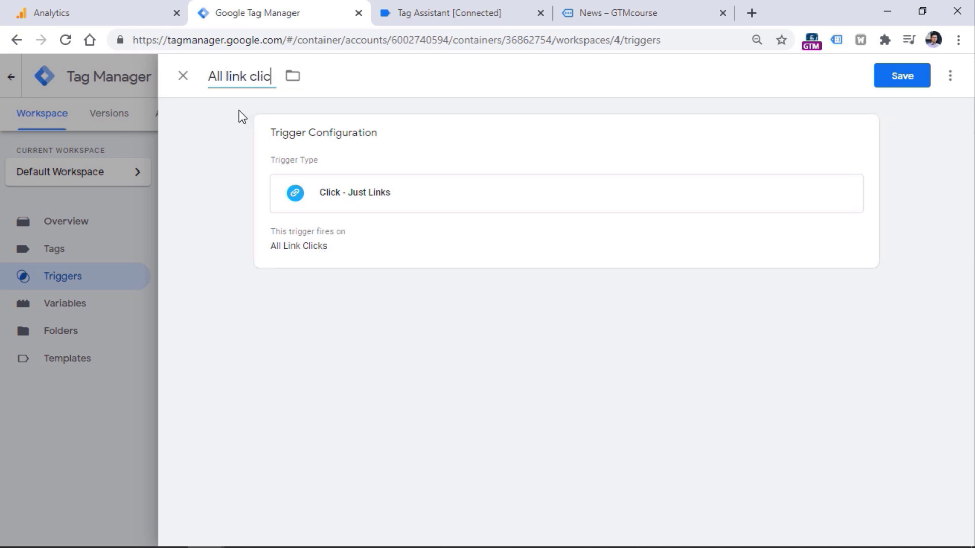
click(898, 80)
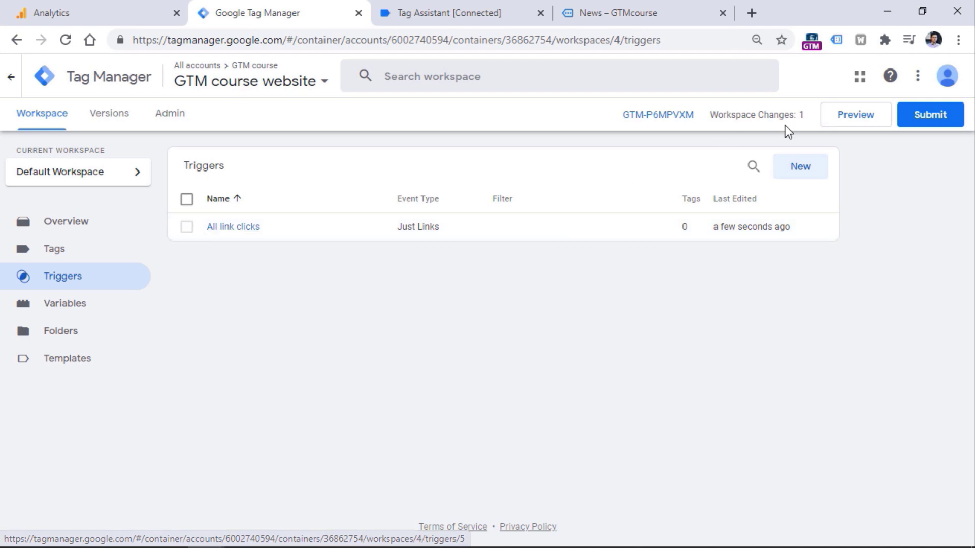
click(855, 123)
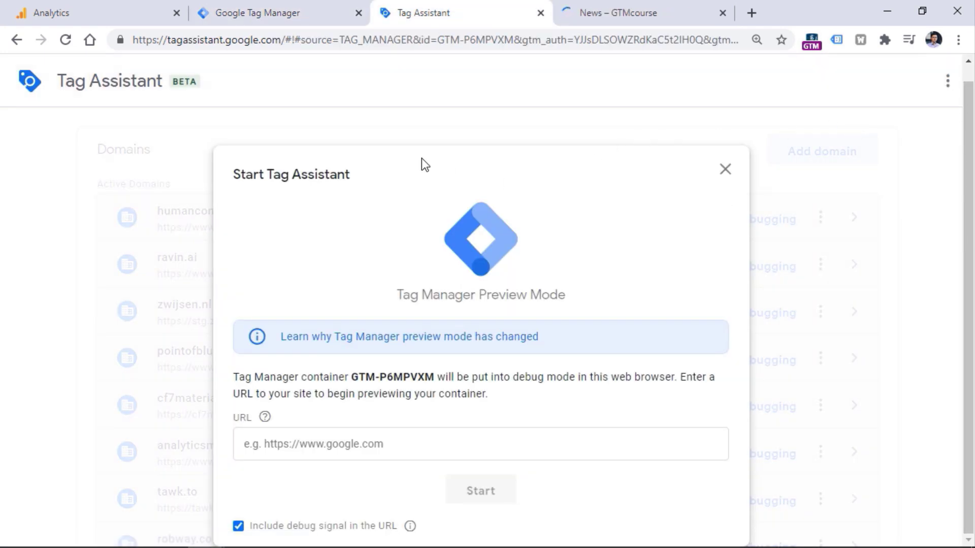
key(ctrl+Tab)
click(403, 42)
click(446, 8)
text(https://gtmcourse.myshopify.com/blogs/news)
click(474, 480)
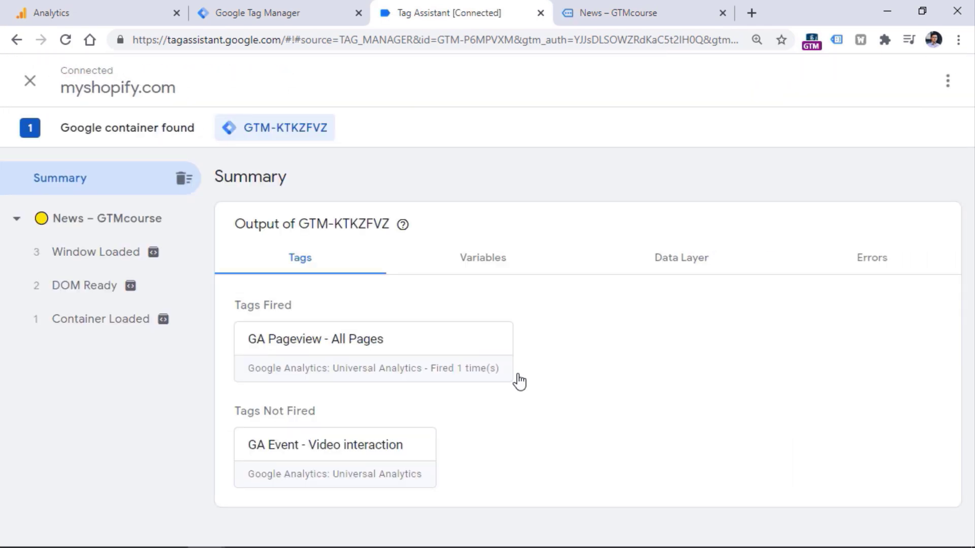
- Test the link click trigger by following the store's Home link, and check the recorded events in Tag Assistant
key(ctrl+Tab)
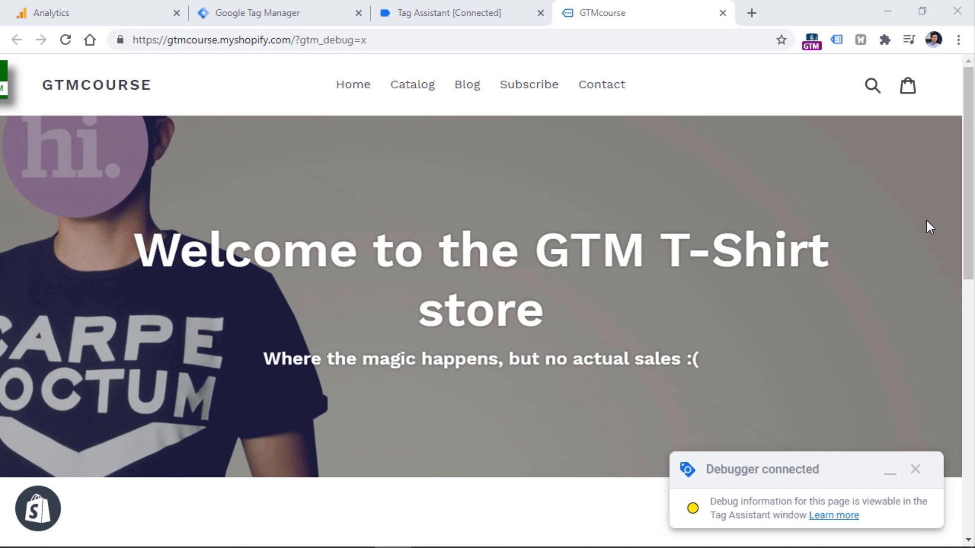
click(351, 93)
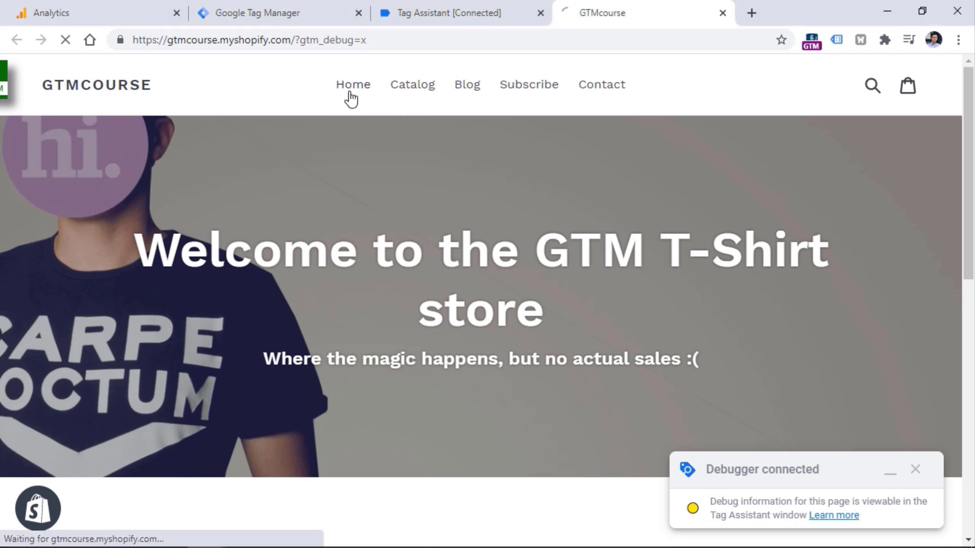
click(471, 18)
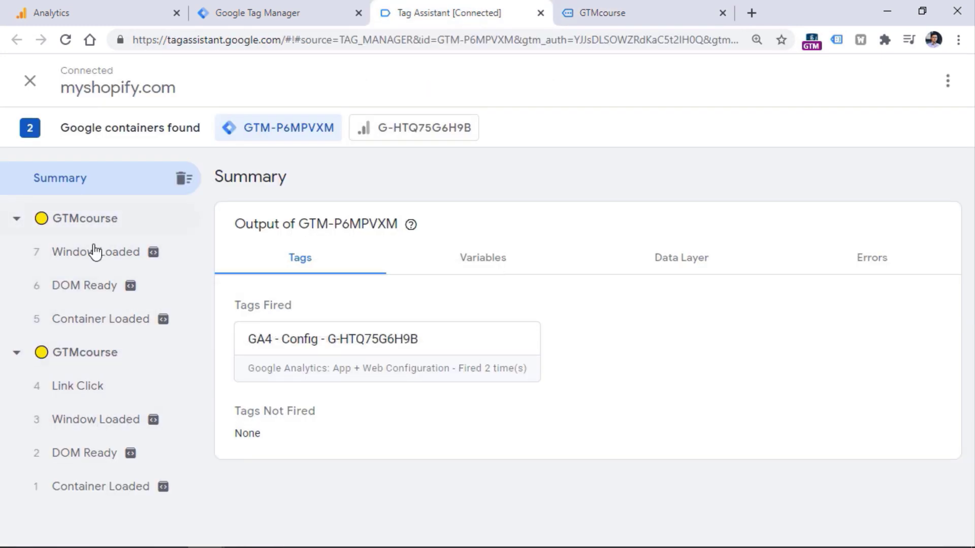
click(591, 11)
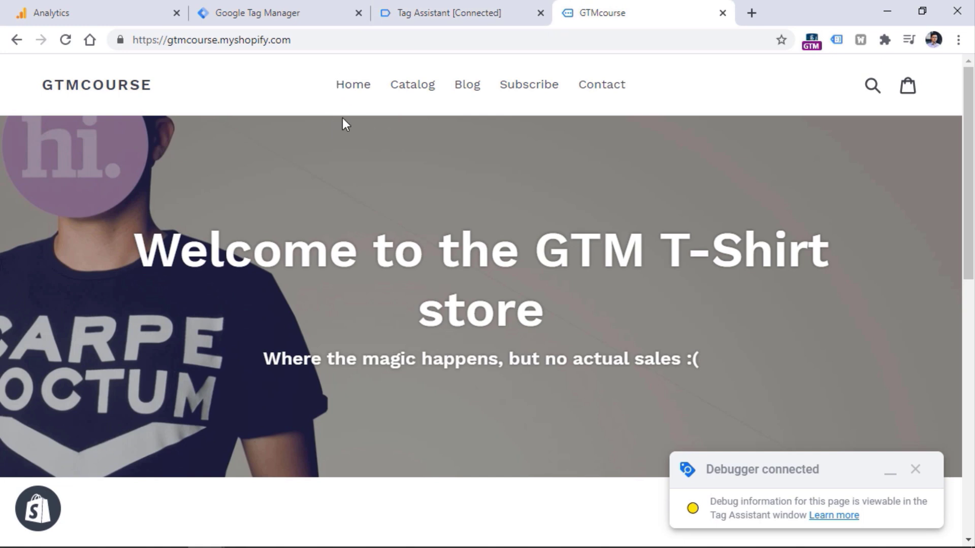
click(455, 11)
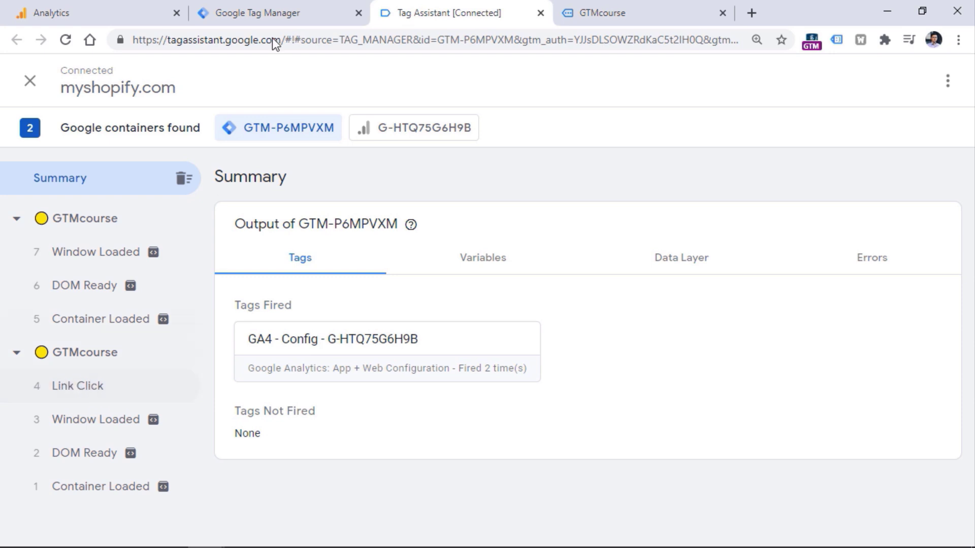
click(290, 11)
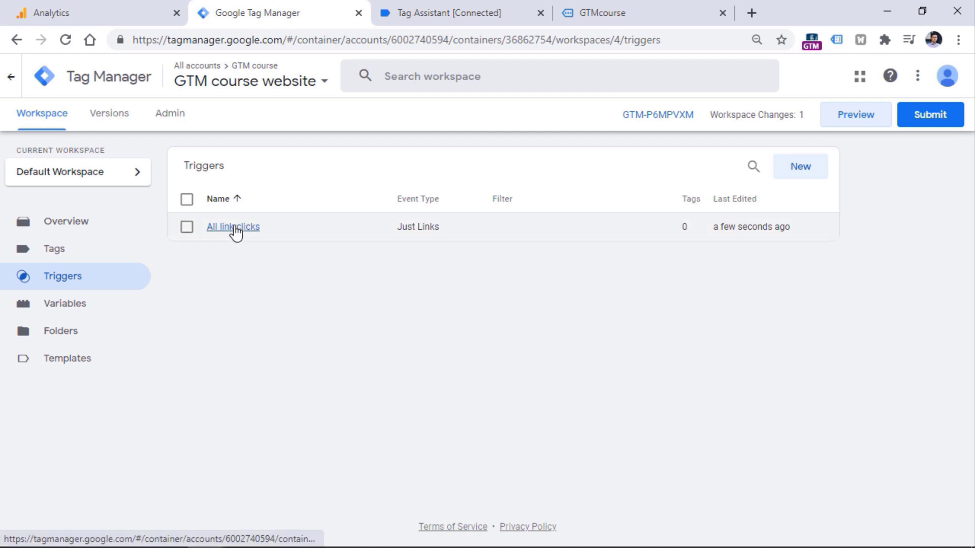
- Inspect the variables recorded for the store's first Link Click event in Tag Assistant
key(ctrl+Tab)
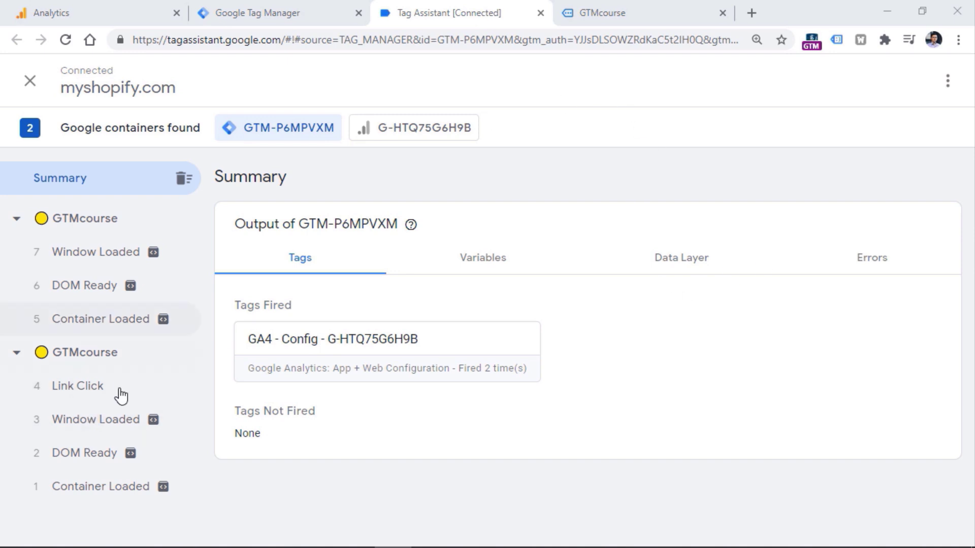
click(81, 390)
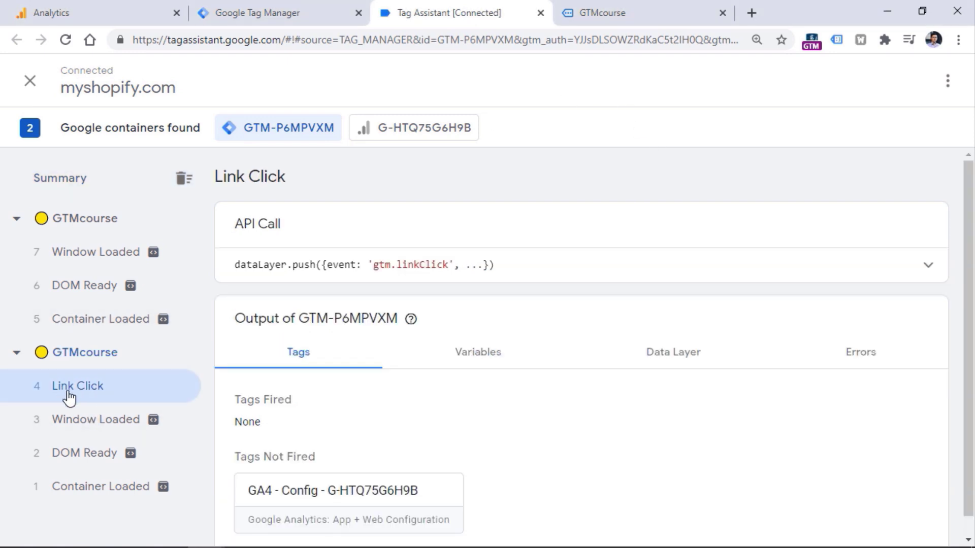
scroll(537, 250, down, 1)
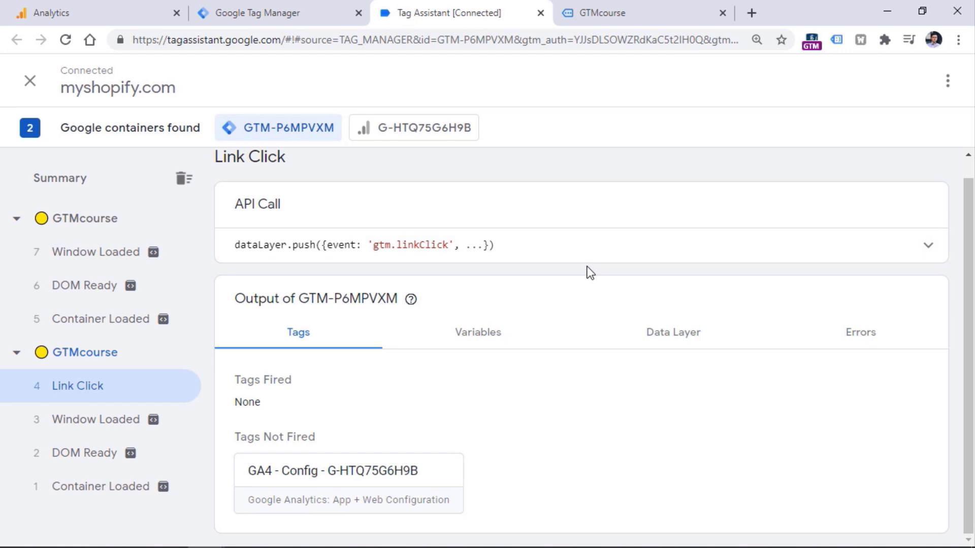
click(478, 334)
scroll(971, 242, down, 1)
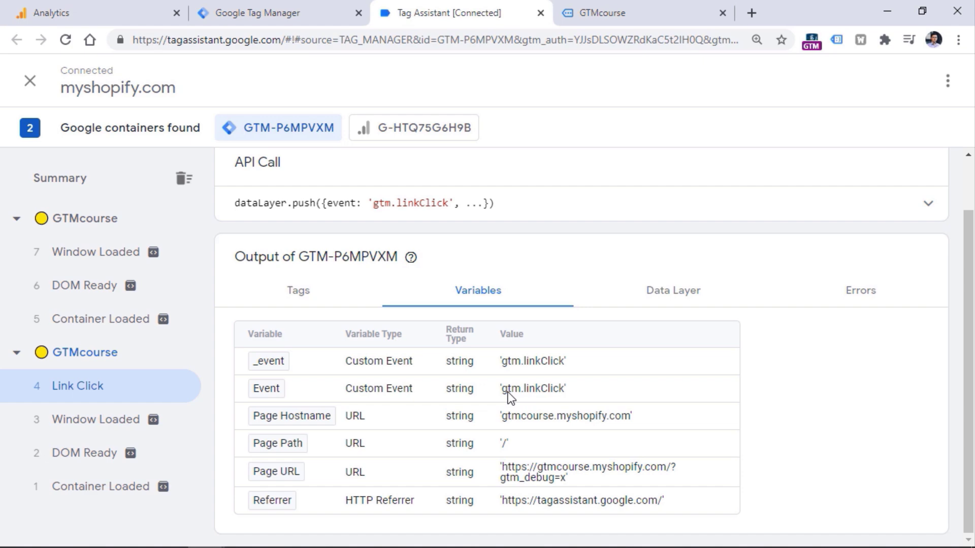
- Test the trigger with an outbound link by following the store's "Powered by Shopify" footer link, closing the opened page, and returning to Tag Assistant
click(298, 15)
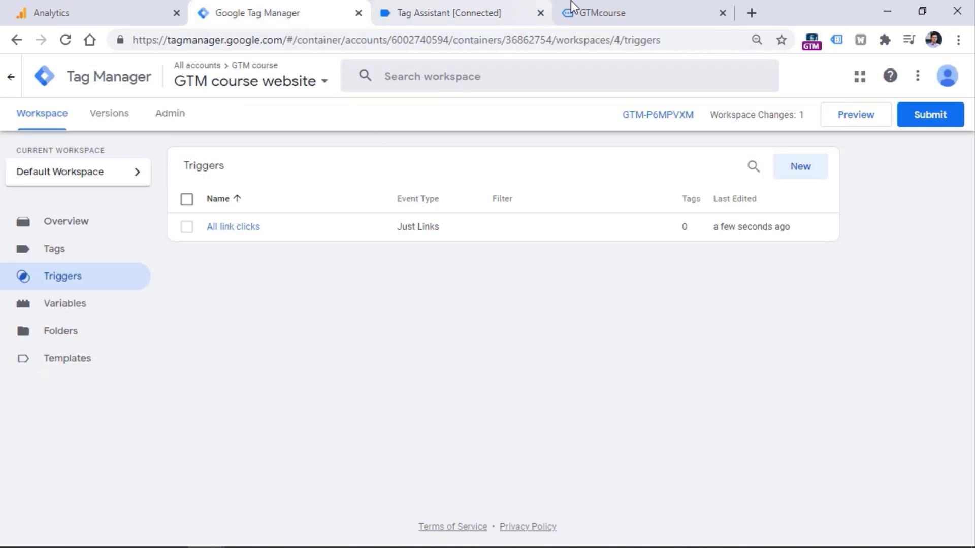
click(559, 3)
scroll(564, 206, down, 10)
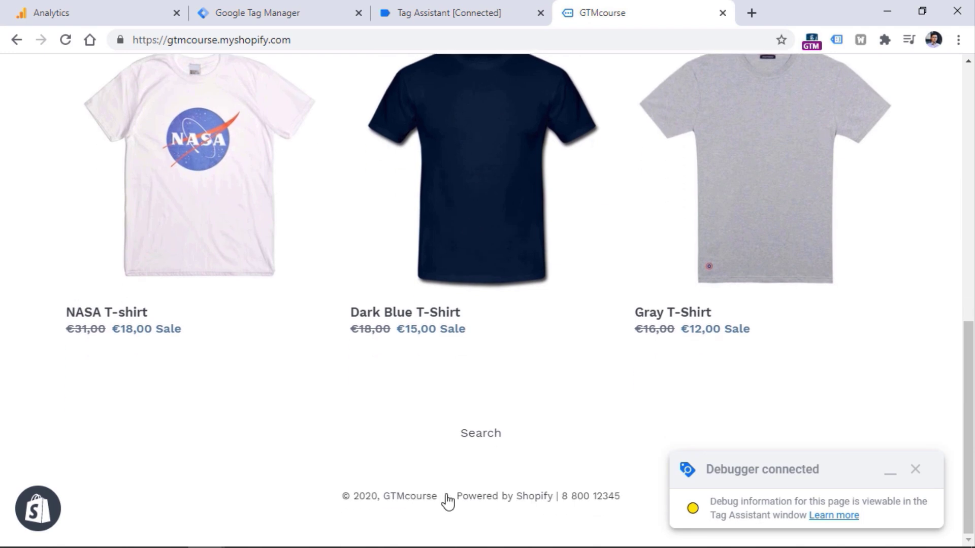
click(529, 497)
key(ctrl+w)
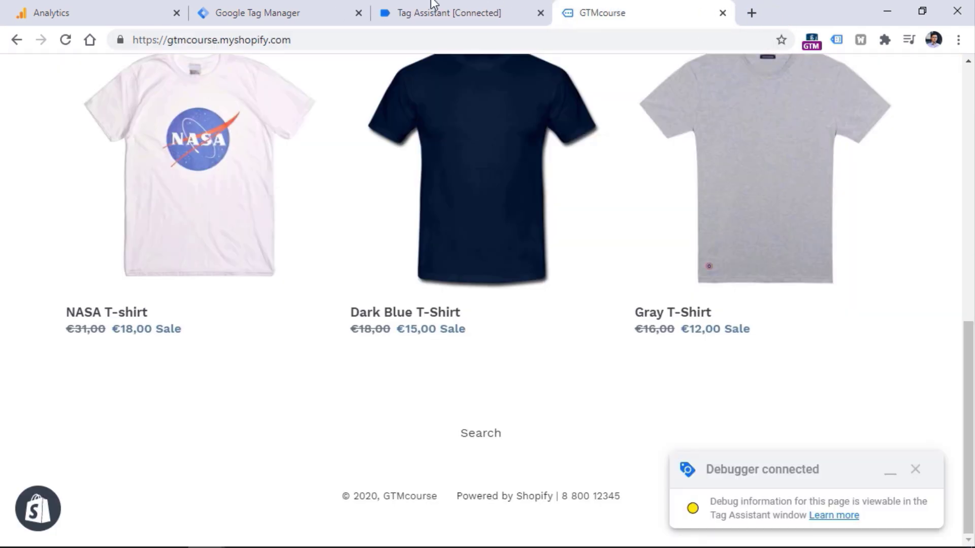
click(447, 13)
click(281, 11)
click(413, 9)
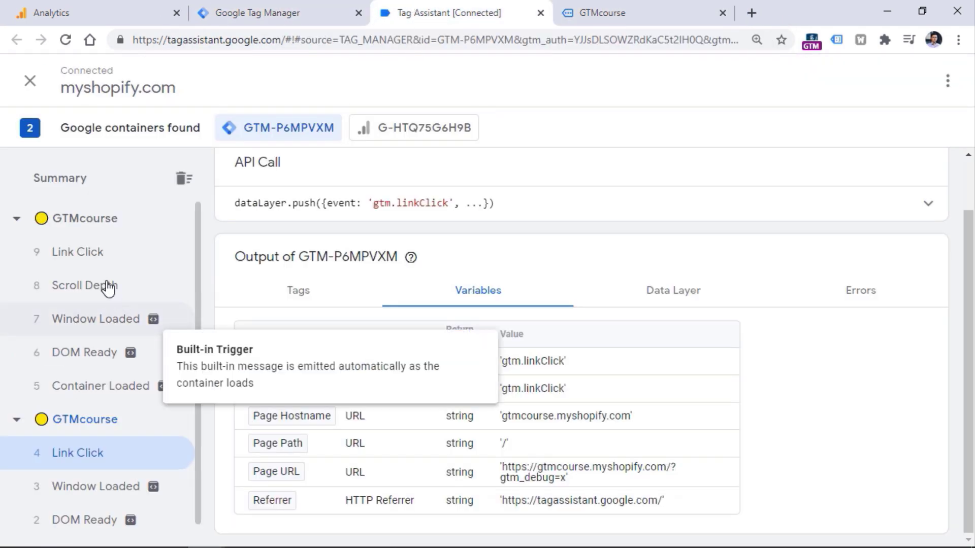
- Examine the data layer values of the Home link's Link Click event, focusing on elementClasses
click(108, 254)
click(178, 453)
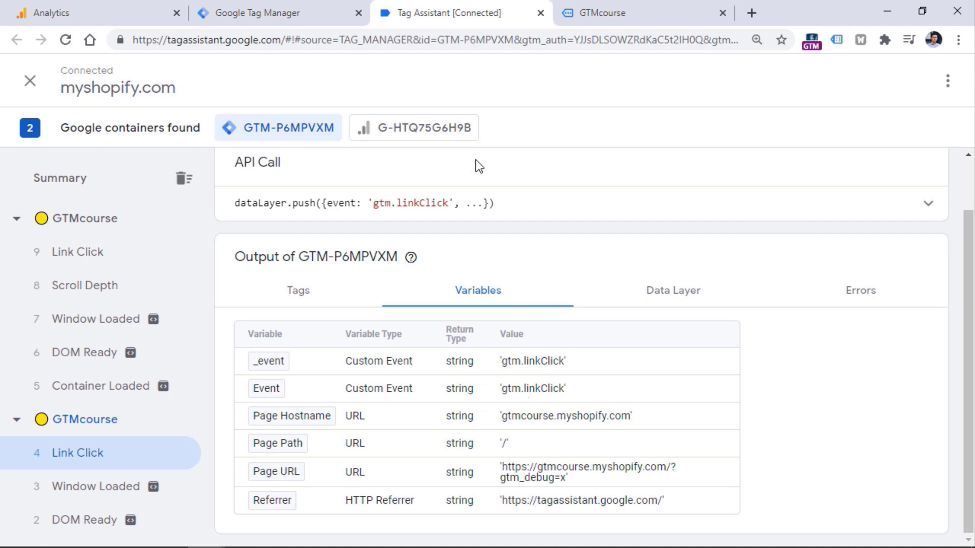
click(672, 291)
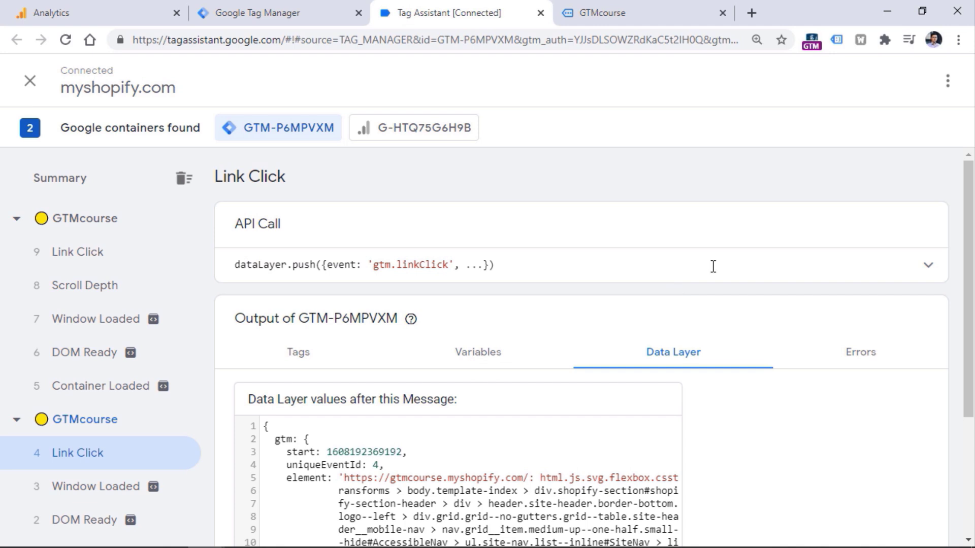
drag(969, 206, 964, 328)
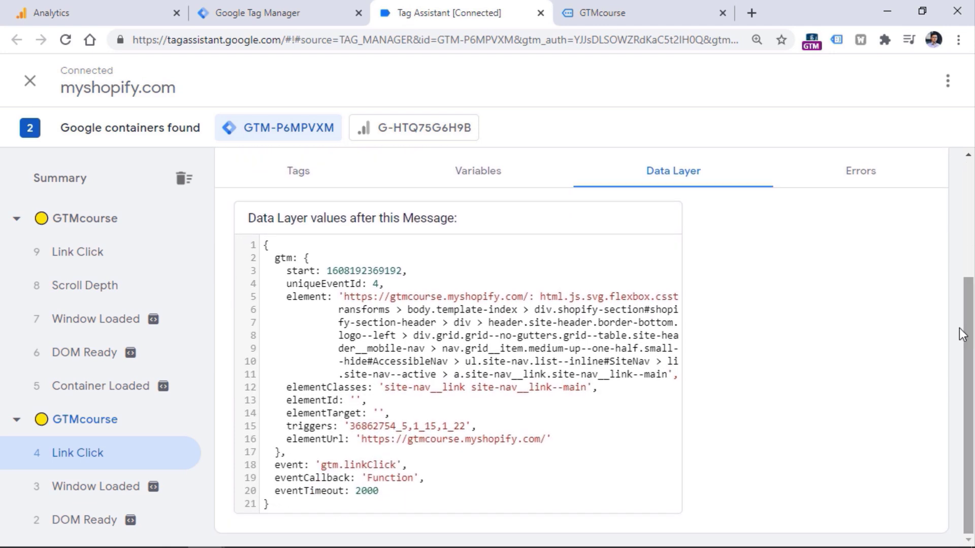
drag(587, 389, 386, 394)
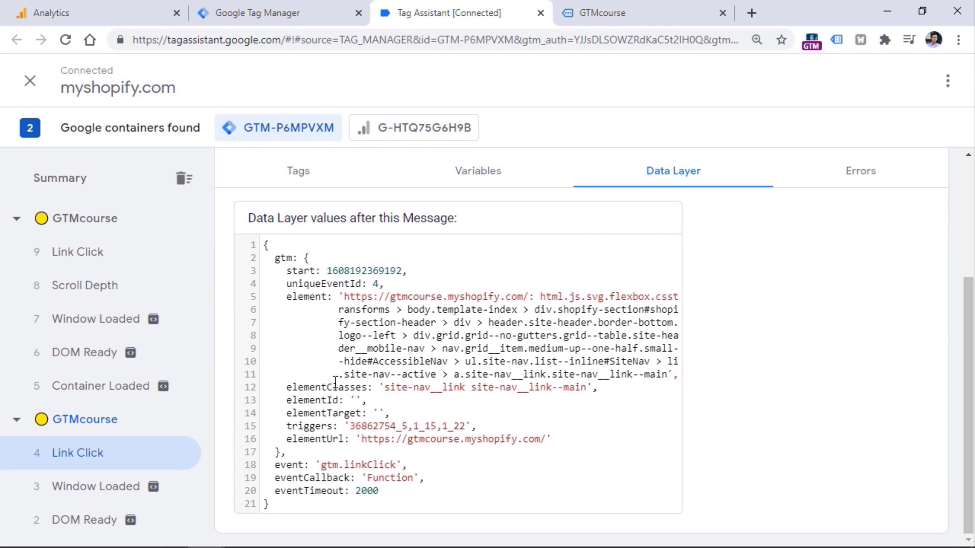
double_click(321, 390)
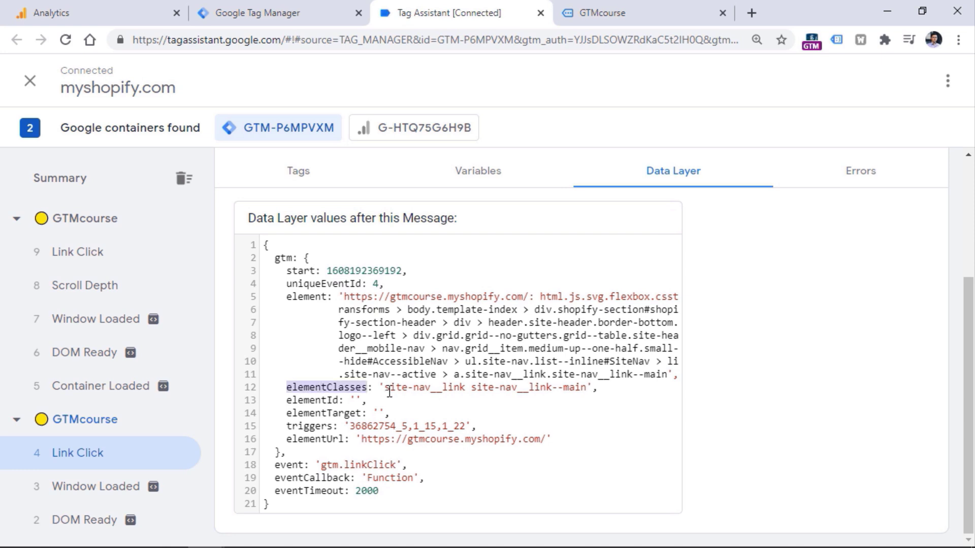
drag(385, 391, 587, 389)
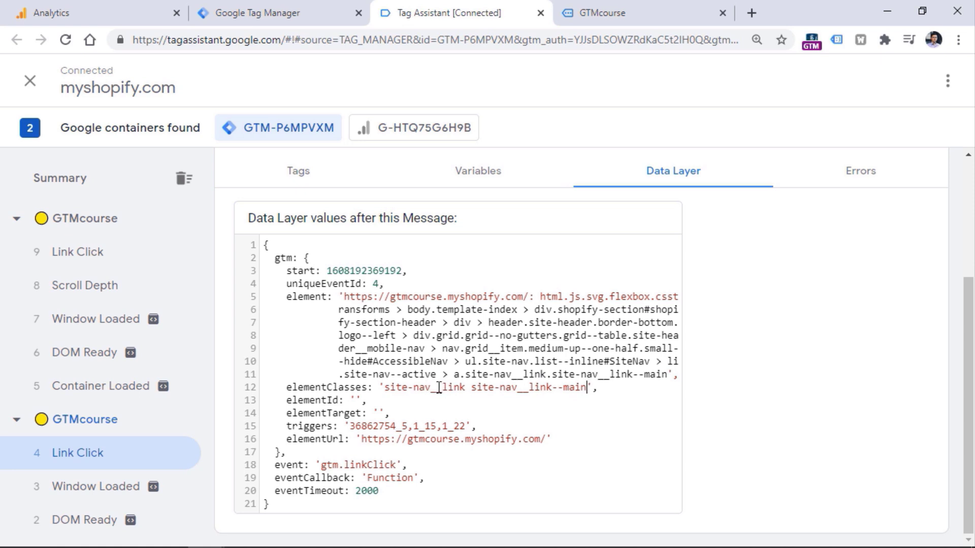
- Compare the elementUrl data layer values of the Home and "Powered by Shopify" Link Click events
click(86, 256)
scroll(428, 411, down, 1)
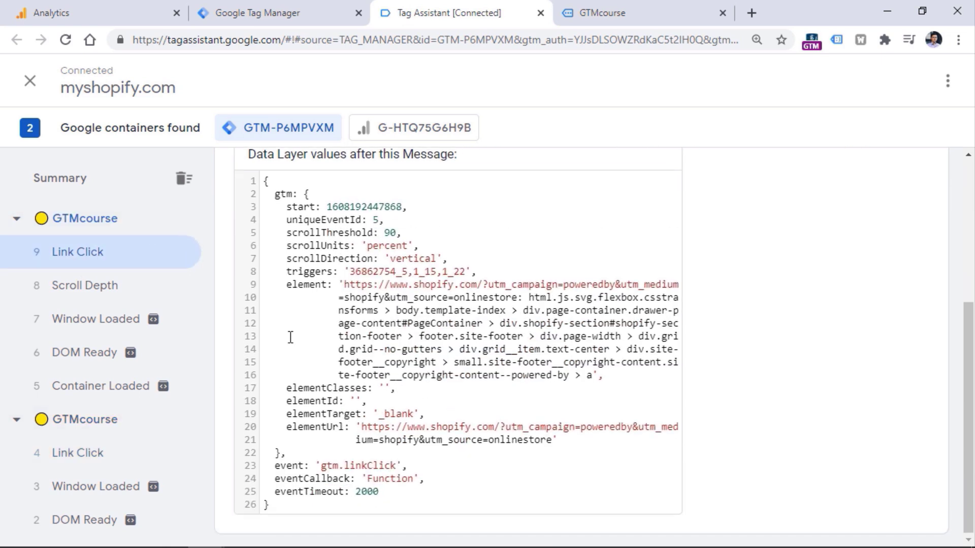
click(91, 454)
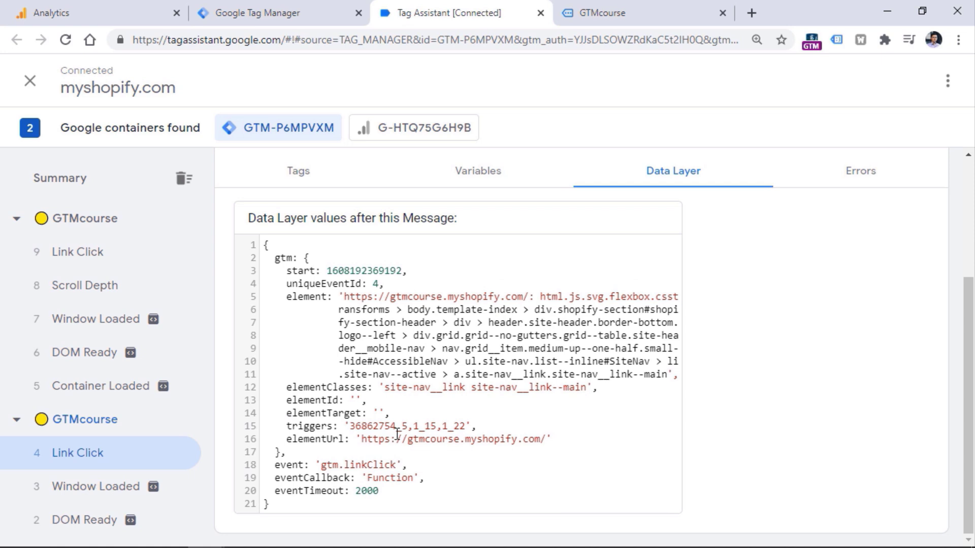
drag(362, 440, 550, 442)
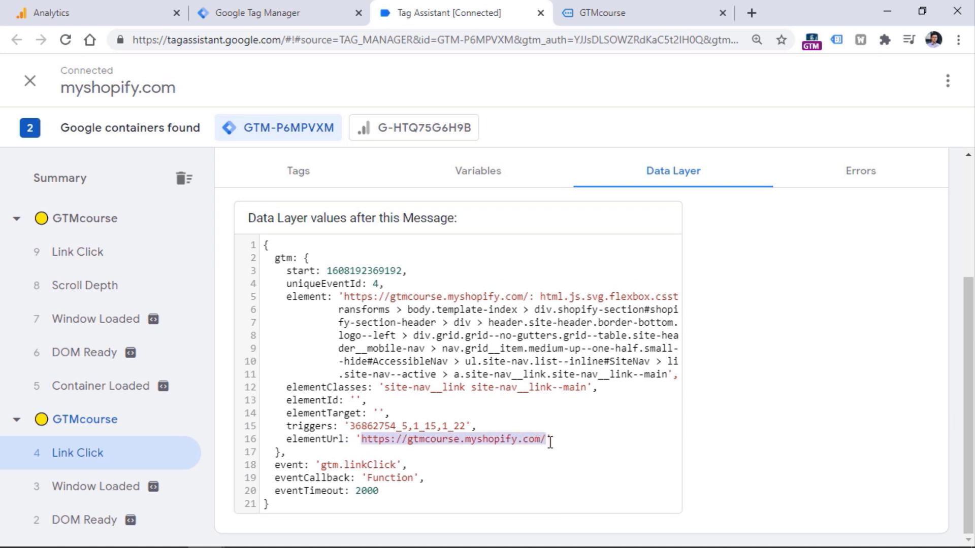
click(82, 252)
scroll(404, 427, down, 1)
drag(364, 428, 552, 440)
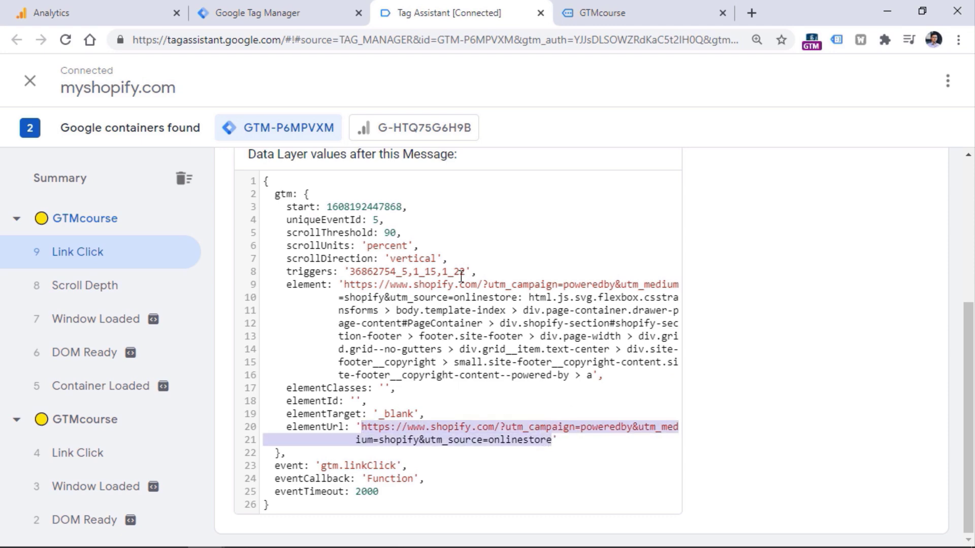
- Check the "Powered by Shopify" Link Click event's variables for any click-related entries
scroll(461, 276, up, 5)
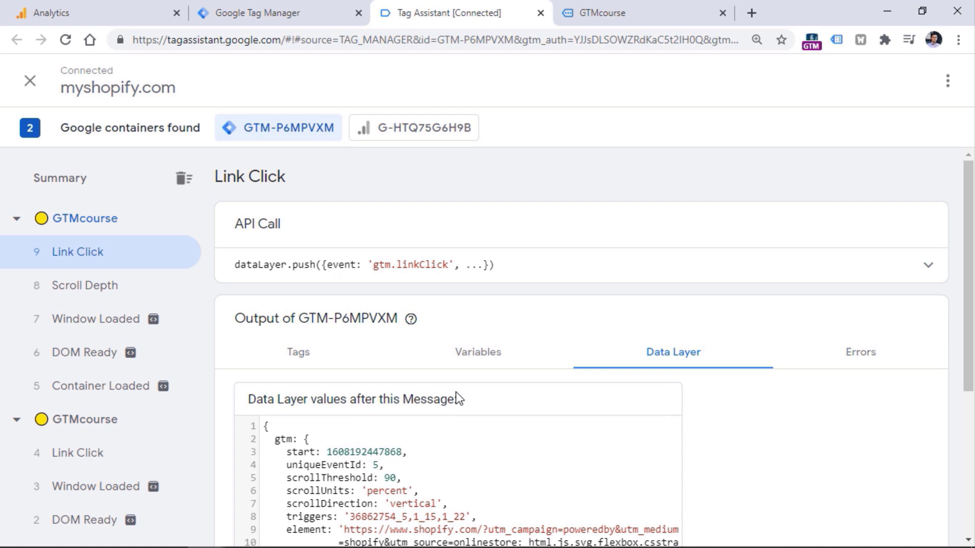
click(471, 356)
scroll(412, 318, down, 1)
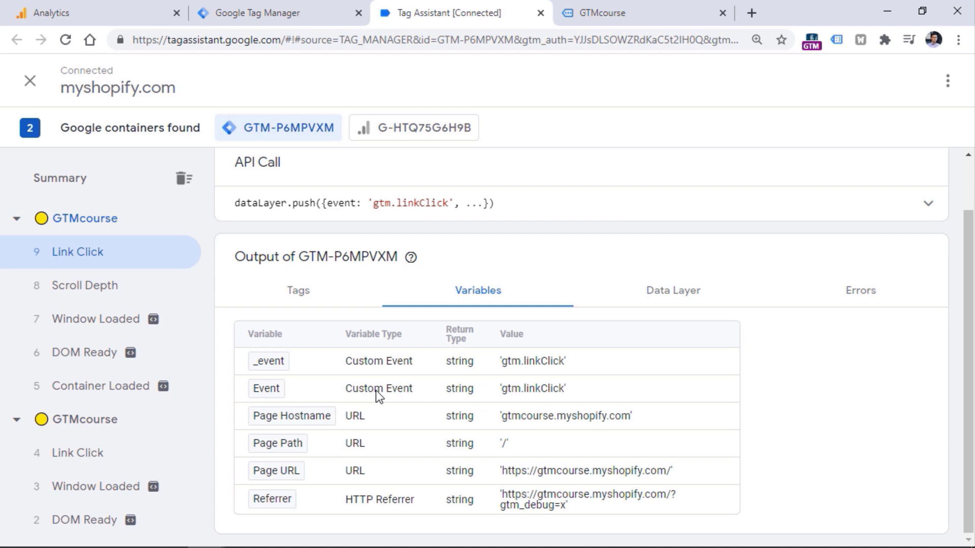
- In Google Tag Manager, enable the built-in variables Click Element, Click Classes, Click ID, Click Target, Click URL and Click Text
click(263, 14)
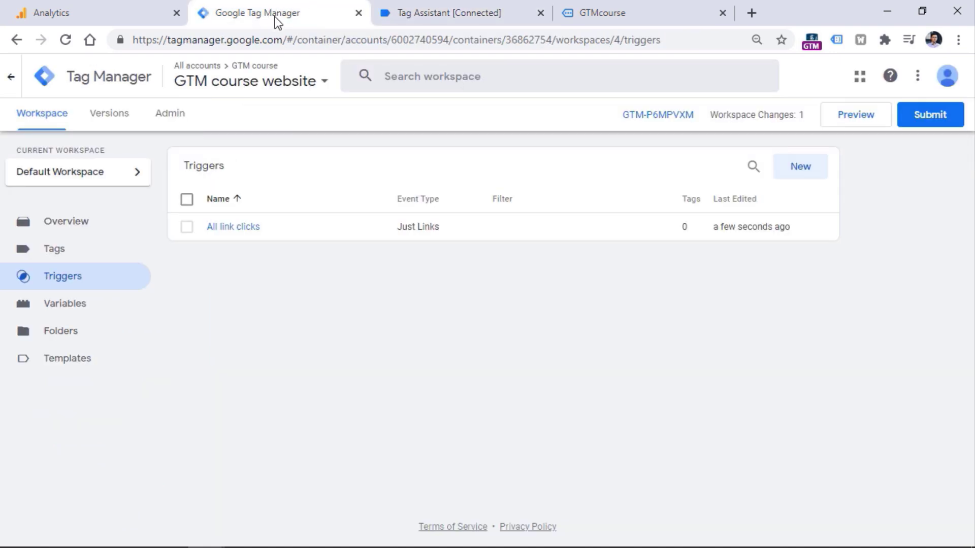
click(86, 307)
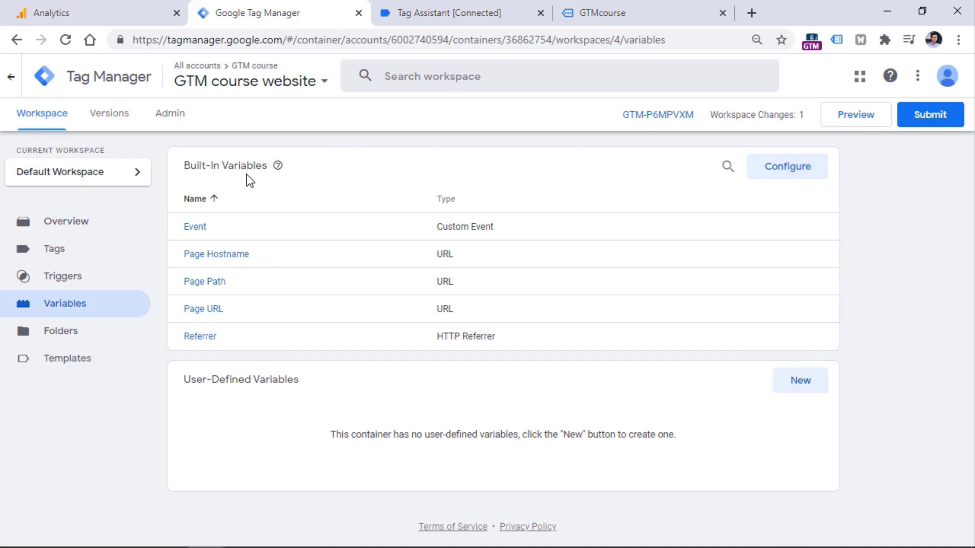
click(795, 172)
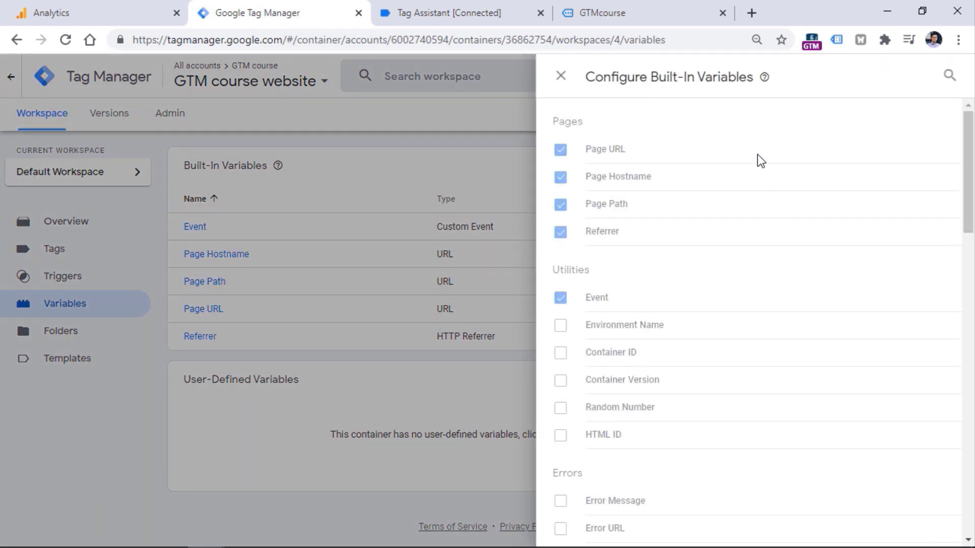
drag(966, 146, 964, 241)
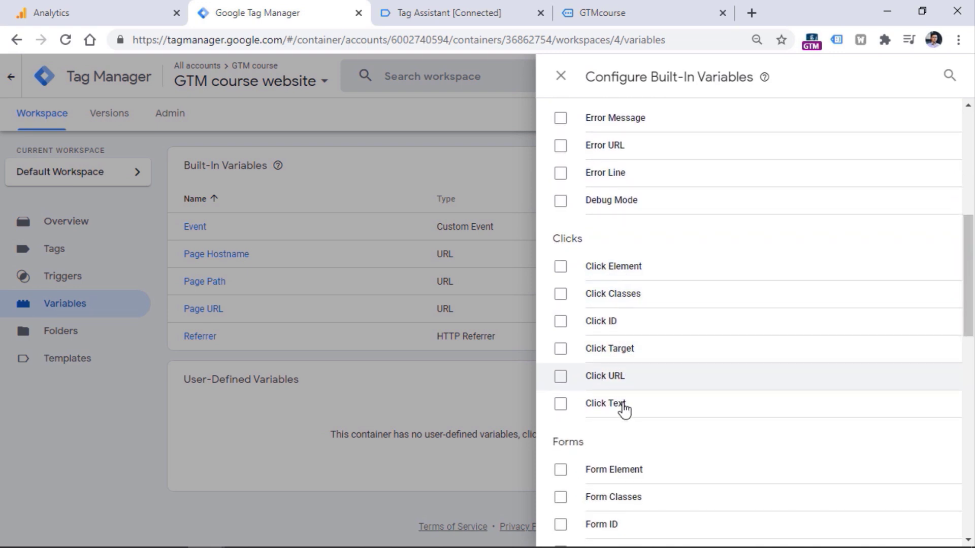
click(560, 403)
click(560, 376)
click(561, 349)
click(560, 321)
click(560, 294)
click(561, 266)
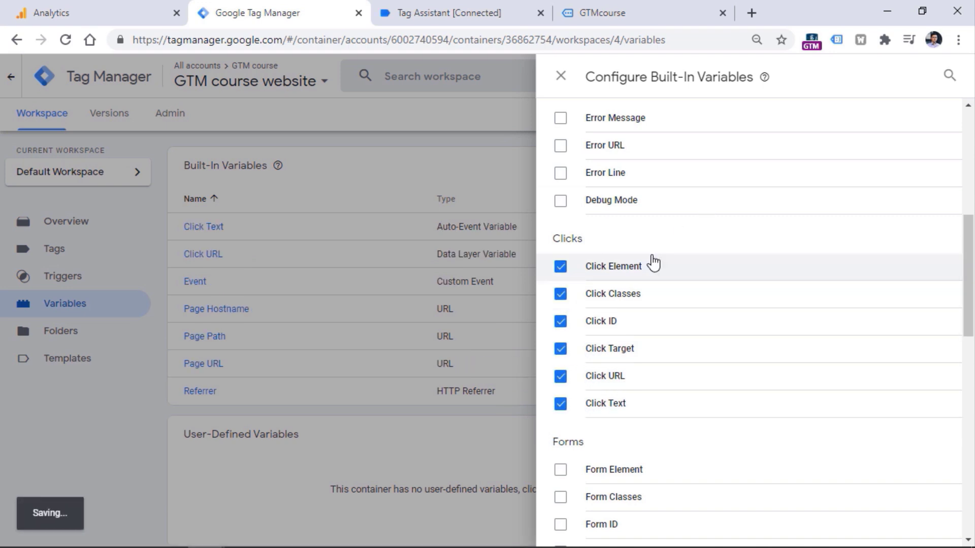
click(560, 76)
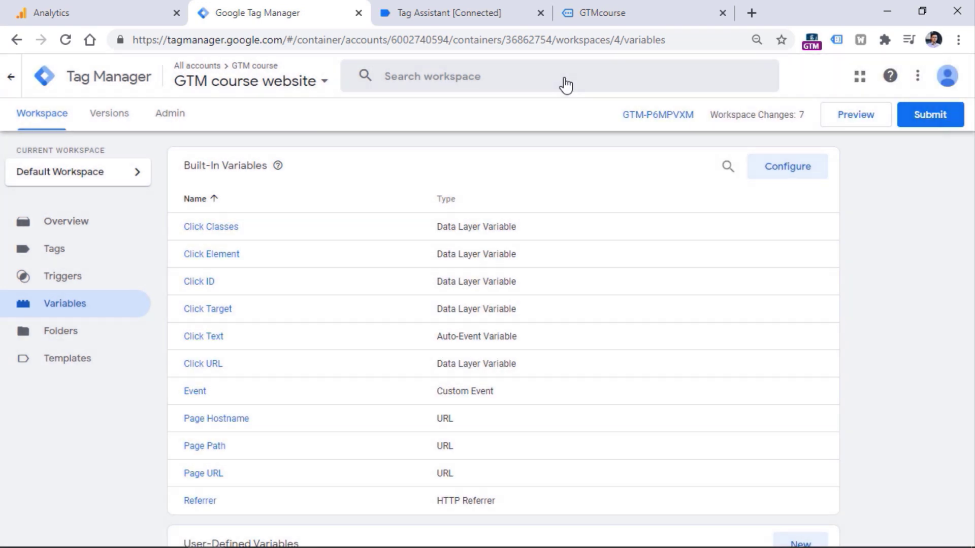
click(59, 282)
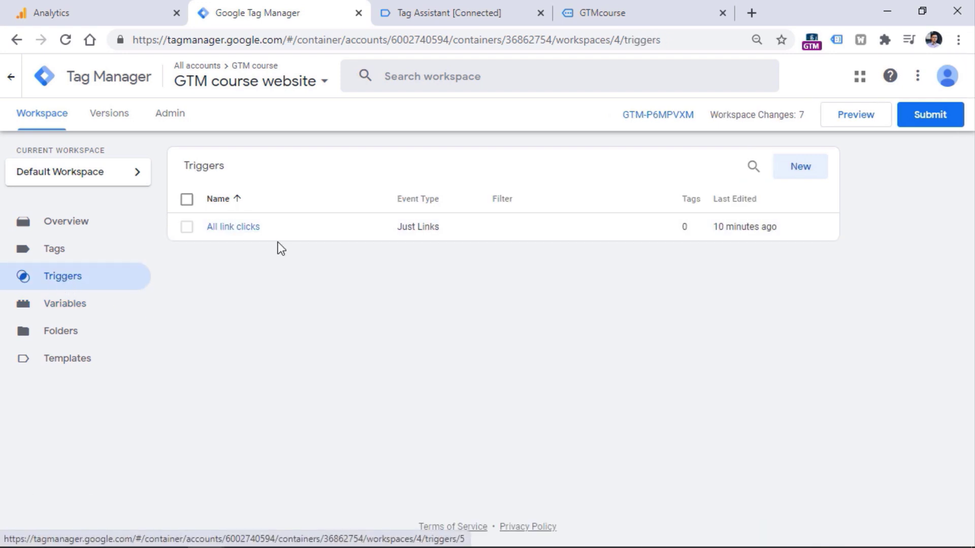
click(78, 310)
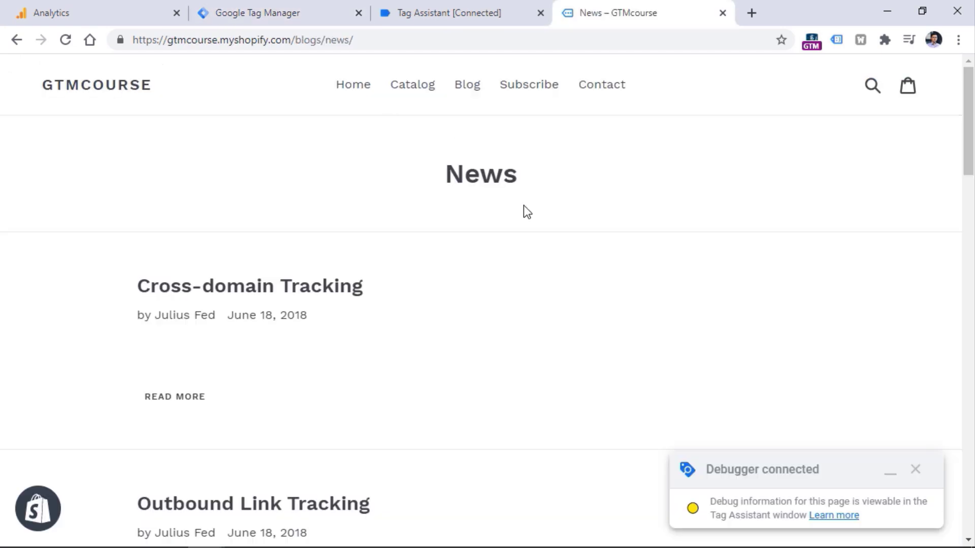
- Follow the store's Home, Catalog and Blog links to generate link clicks, and locate the recorded Link Click events in Tag Assistant
click(351, 89)
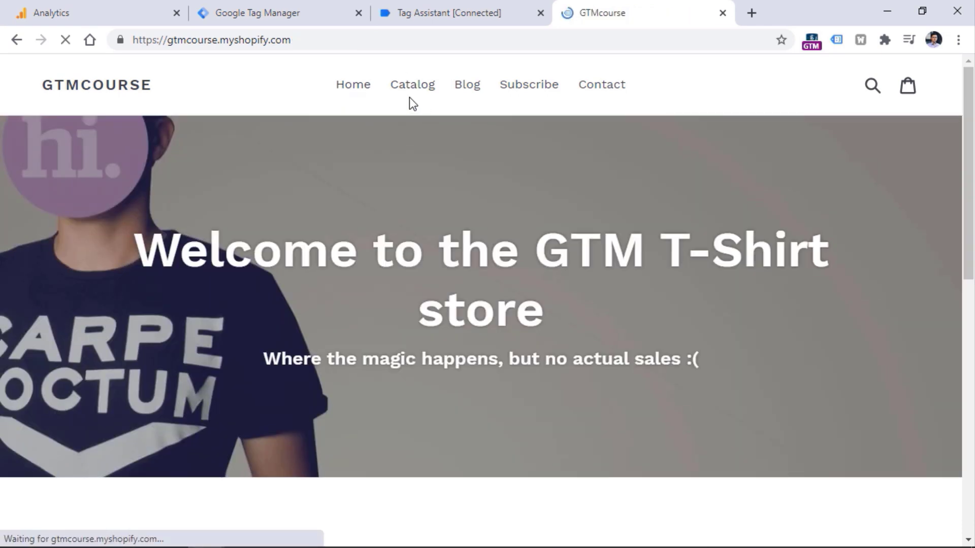
click(413, 92)
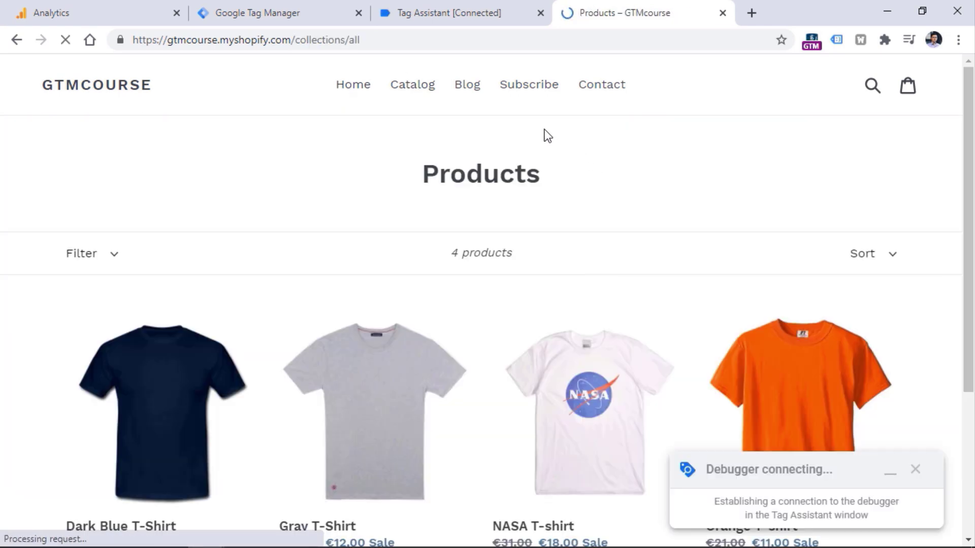
click(467, 90)
click(463, 15)
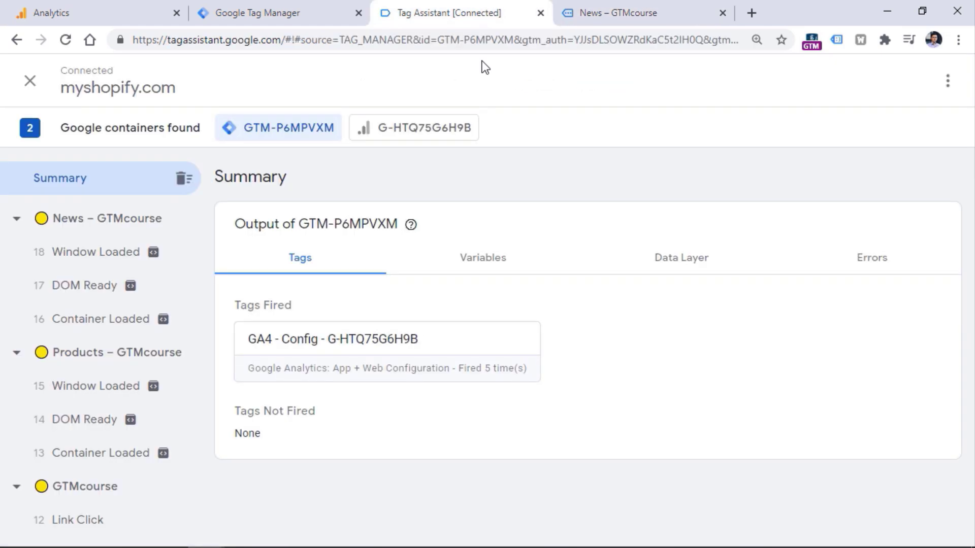
scroll(76, 255, down, 5)
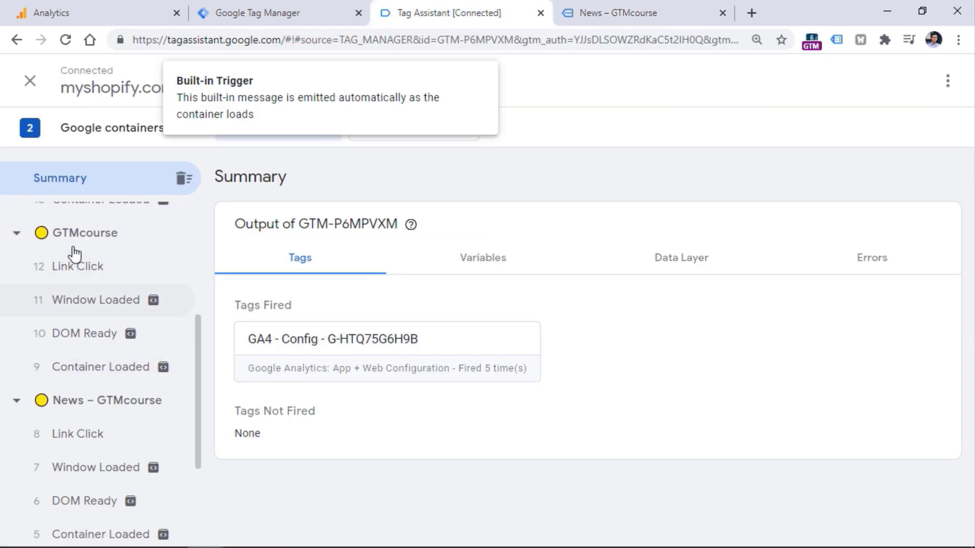
- Open the variables of the Link Click event recorded on the GTMcourse home page
scroll(76, 256, up, 5)
scroll(91, 375, down, 5)
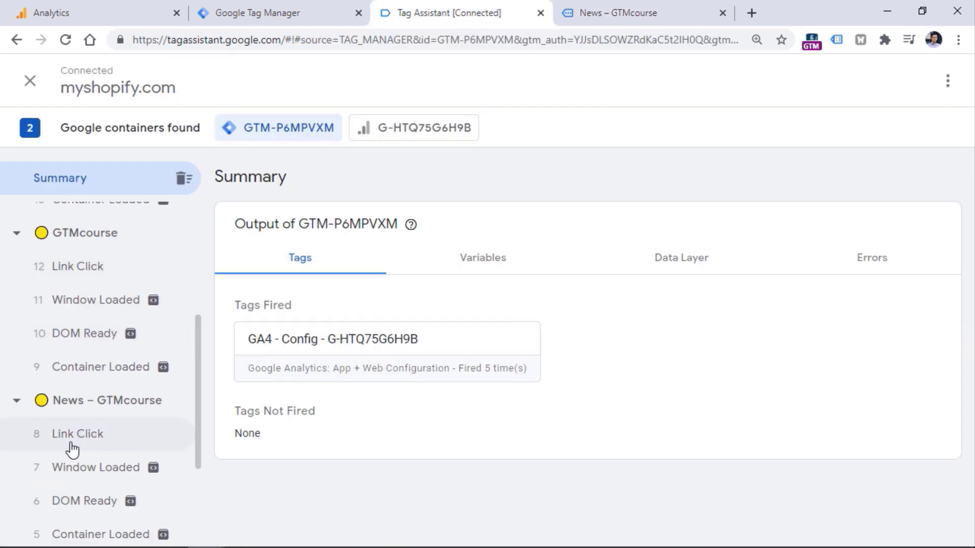
click(90, 272)
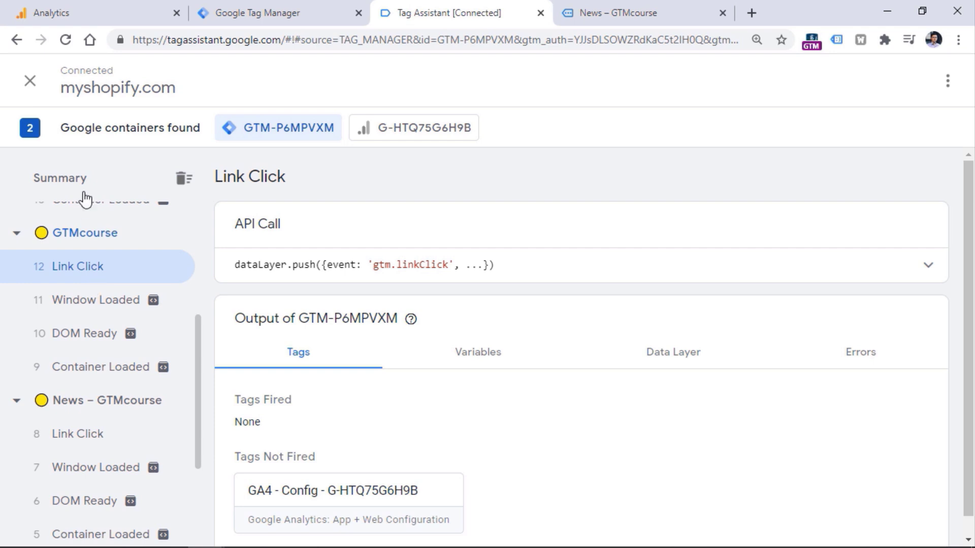
scroll(483, 337, down, 1)
click(483, 335)
drag(970, 203, 969, 309)
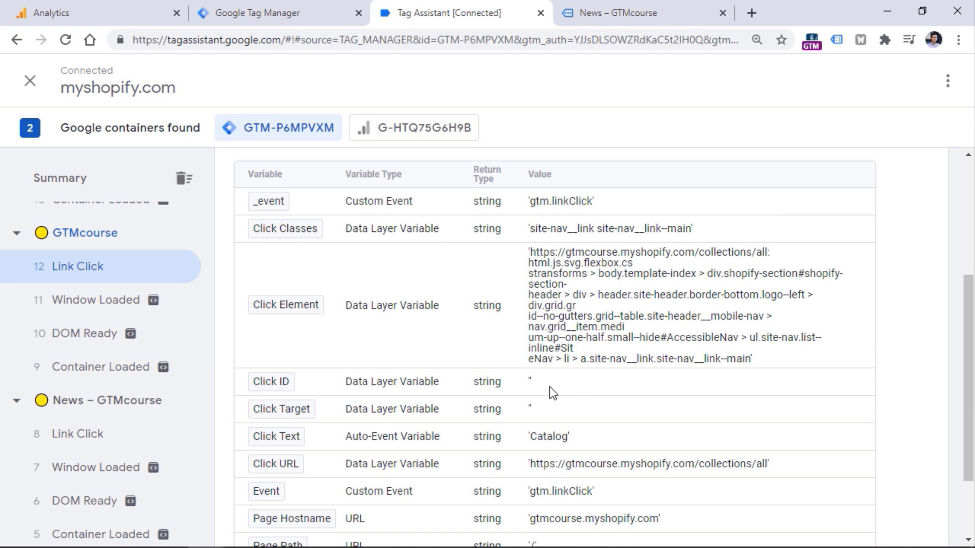
- Examine the event's Click ID and Click Text values, and match the click text to the Catalog link in the store's navigation
double_click(533, 386)
click(466, 363)
double_click(550, 438)
click(552, 443)
double_click(541, 438)
click(632, 11)
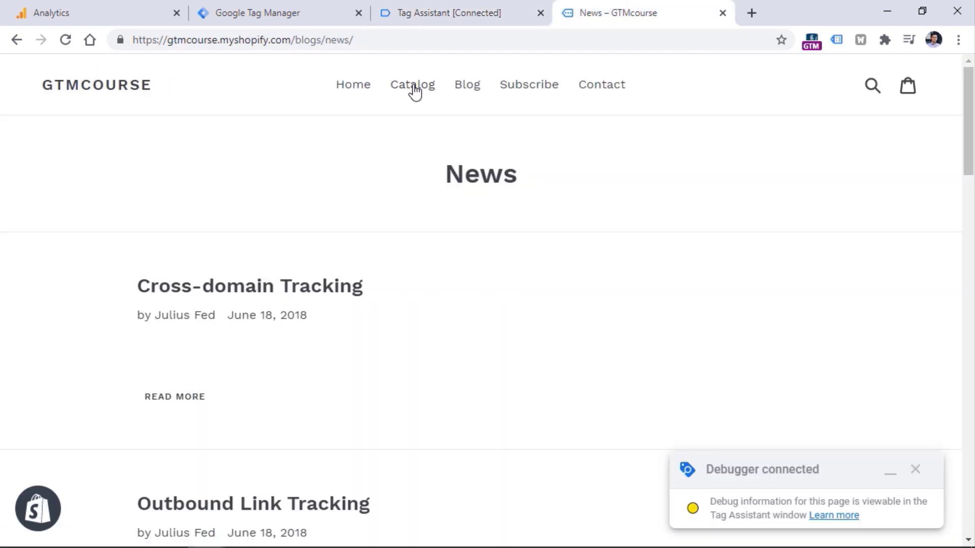
click(425, 15)
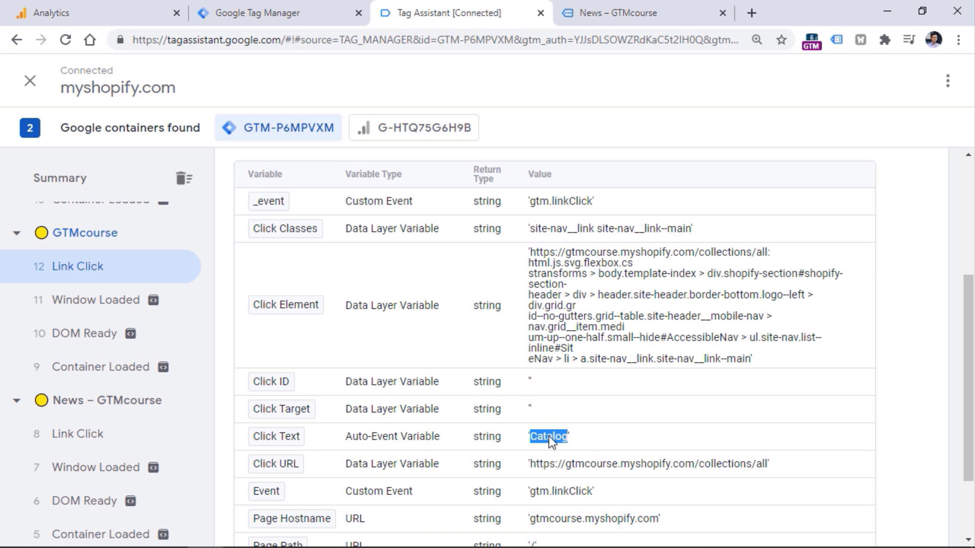
- Compare the event's Click URL with the copied address of the store's Catalog link, and check its Click Classes value
drag(530, 464, 767, 468)
click(640, 11)
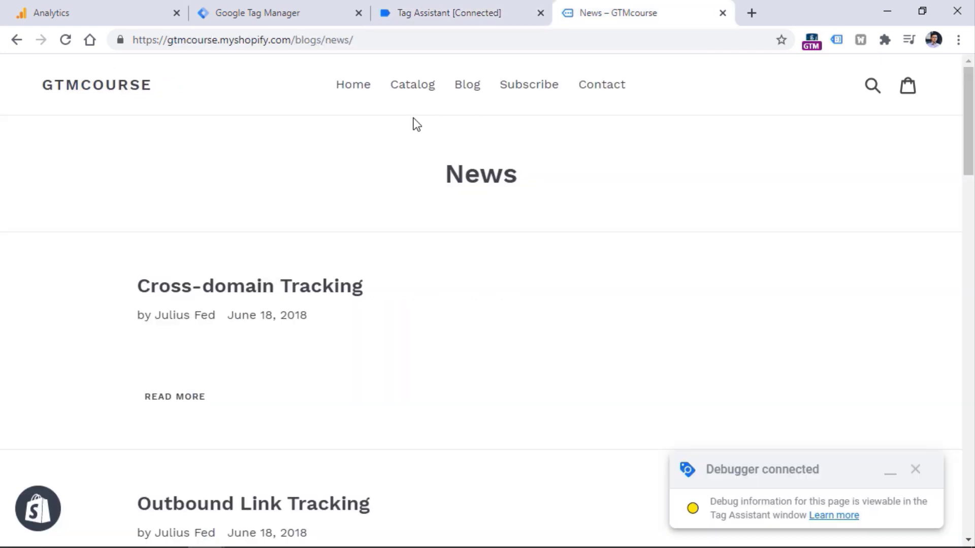
right_click(414, 84)
click(451, 175)
click(415, 41)
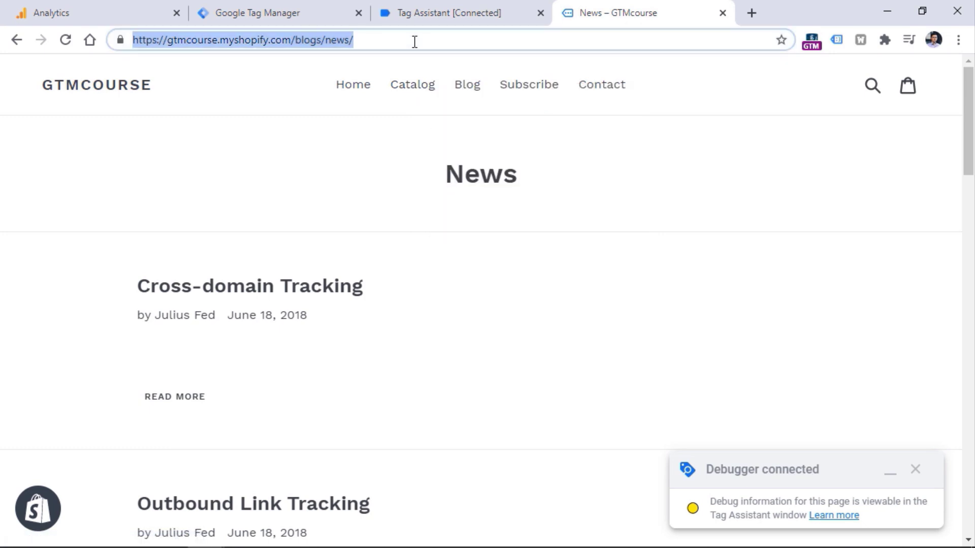
key(ctrl+v)
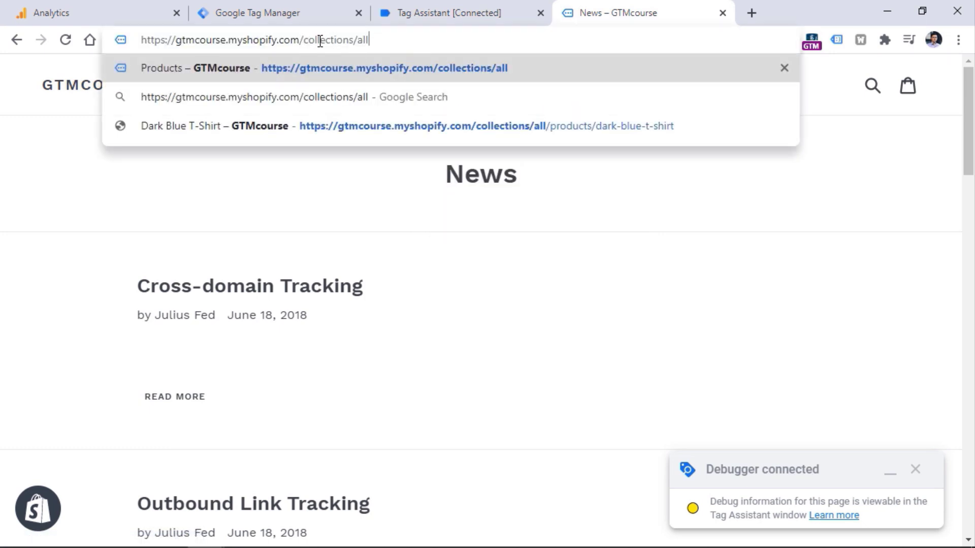
key(Escape)
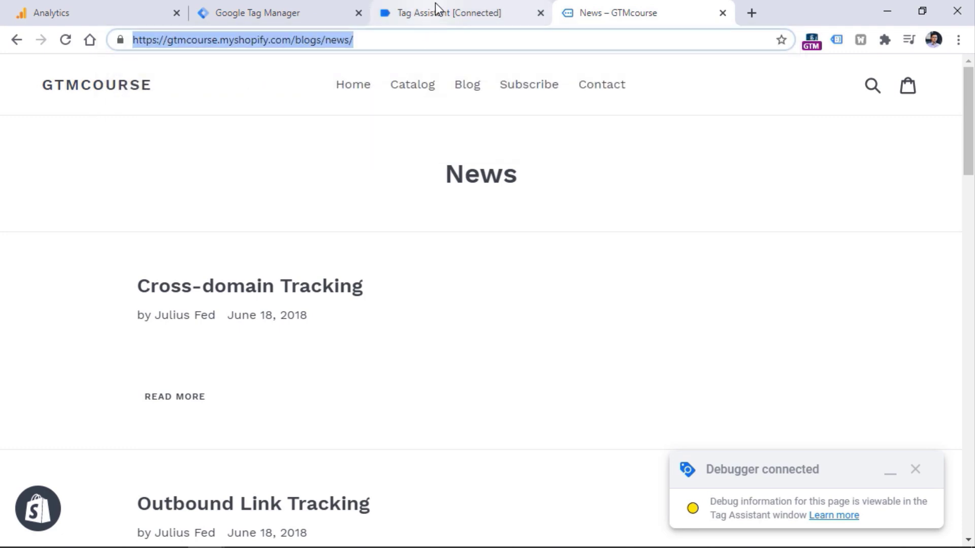
click(435, 10)
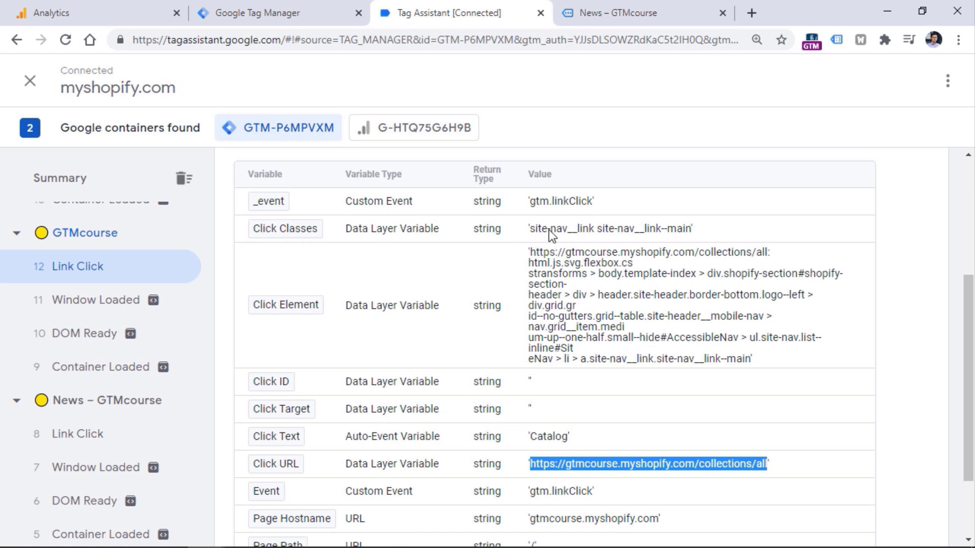
drag(530, 230, 688, 231)
click(568, 224)
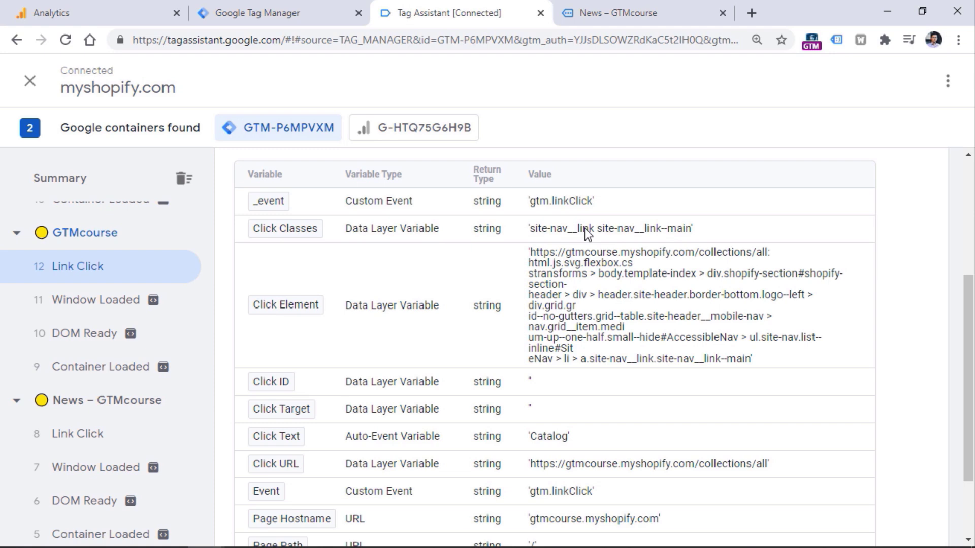
- Follow the store's footer Search link and inspect the Click Text and Click Classes values of its Link Click event in Tag Assistant
click(651, 10)
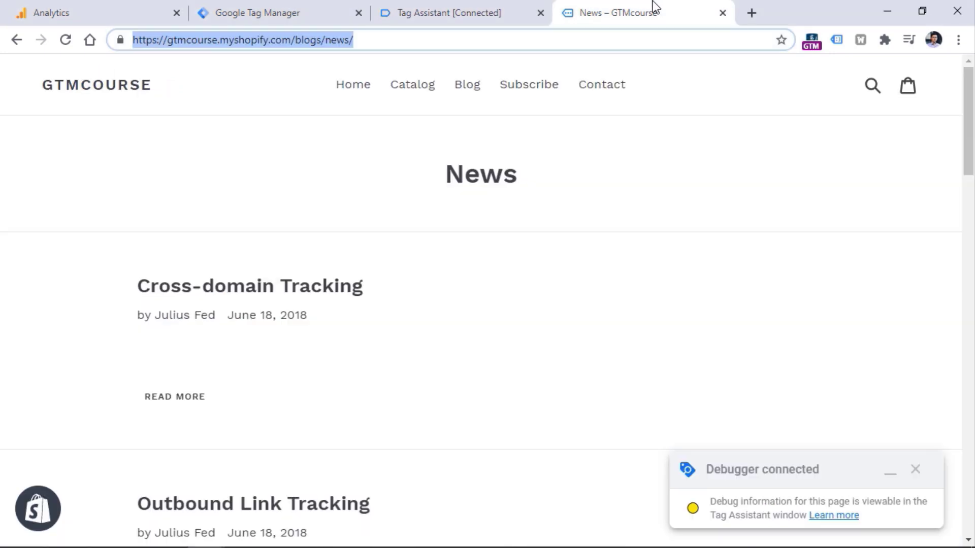
scroll(497, 298, down, 20)
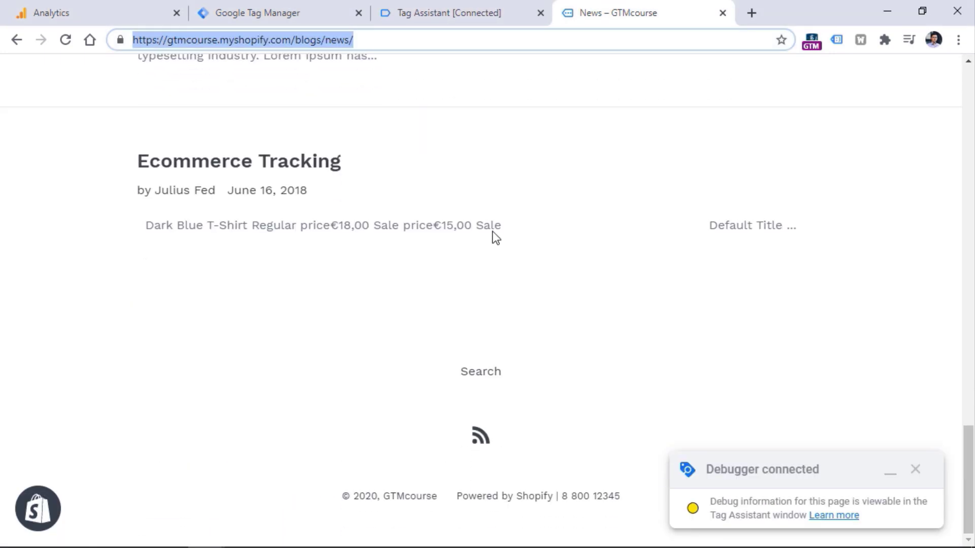
click(484, 375)
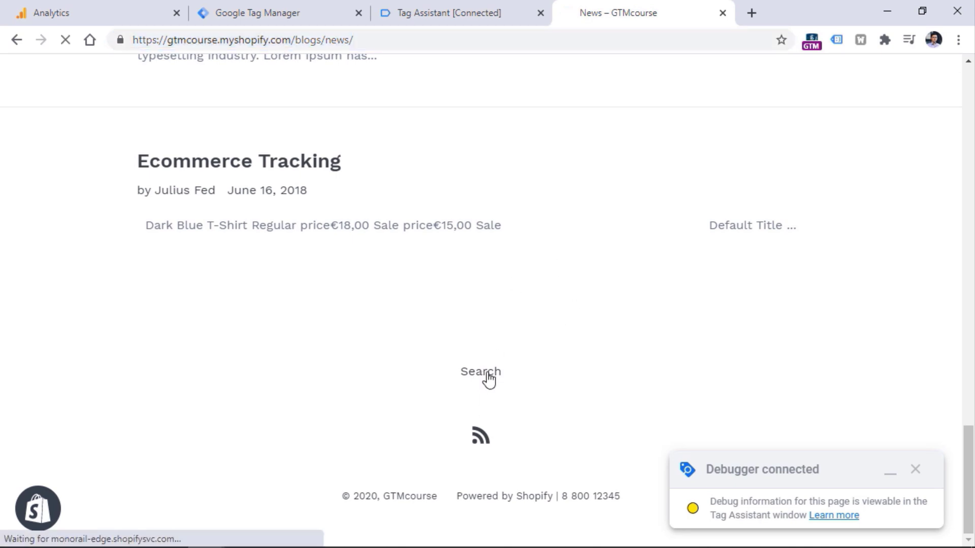
click(432, 10)
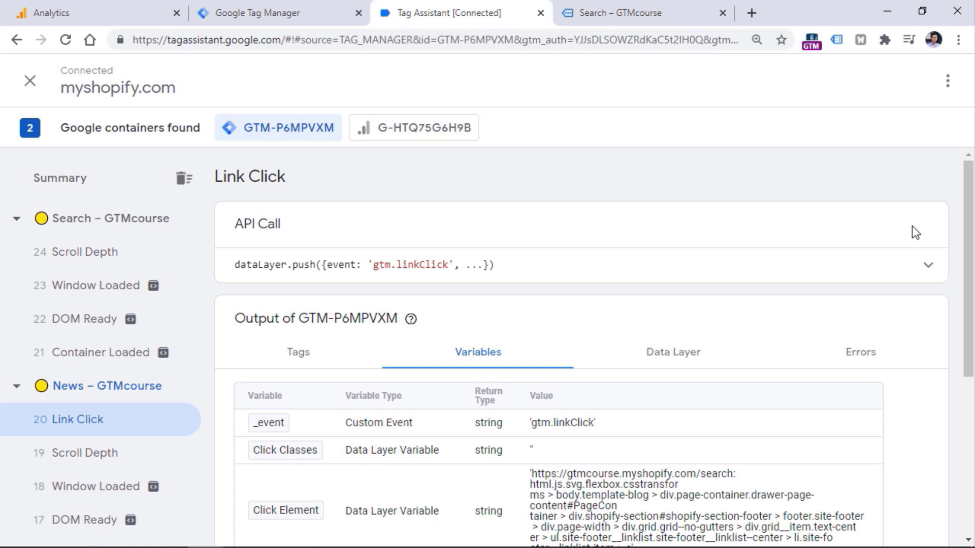
scroll(971, 186, down, 5)
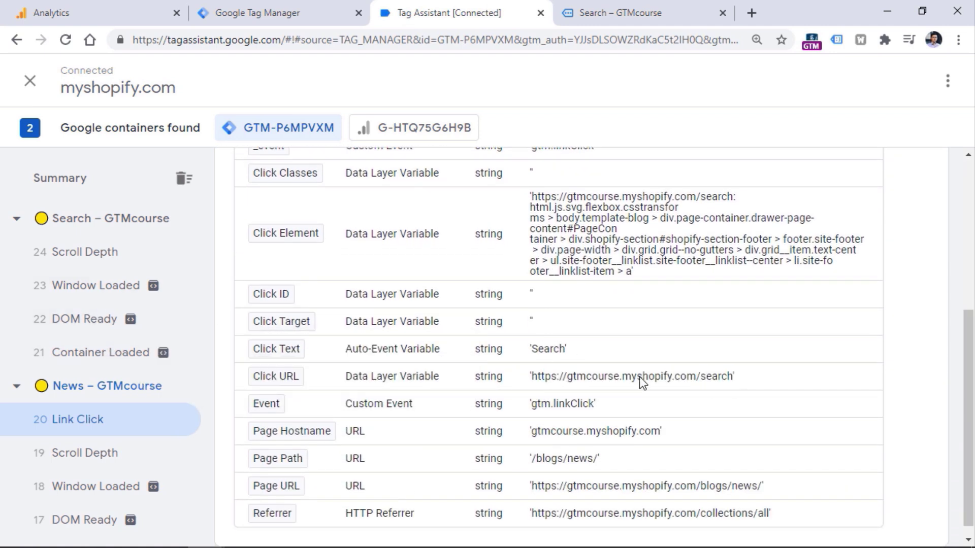
double_click(551, 350)
click(531, 178)
- Follow the store's GTMCOURSE logo link and check the Click Classes value of its Link Click event in Tag Assistant
key(ctrl+Tab)
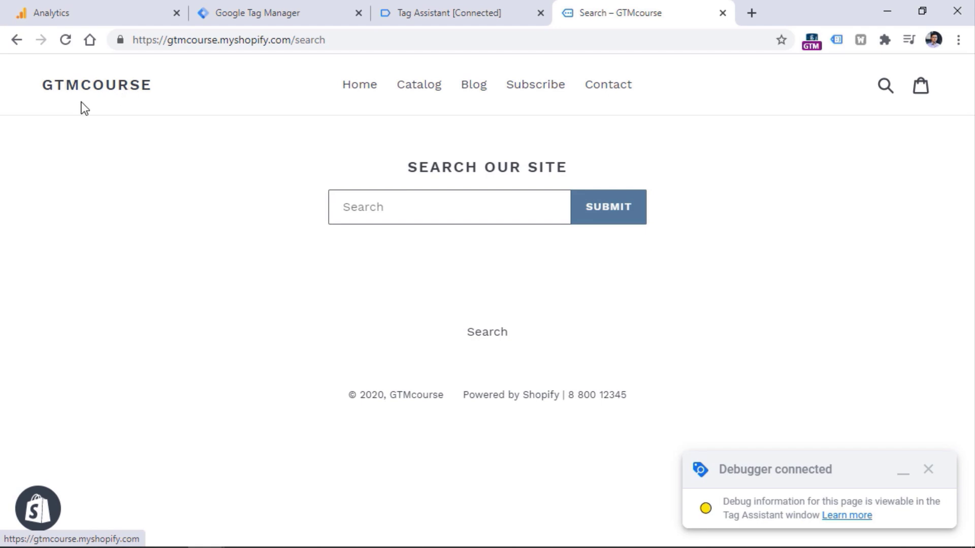
click(109, 84)
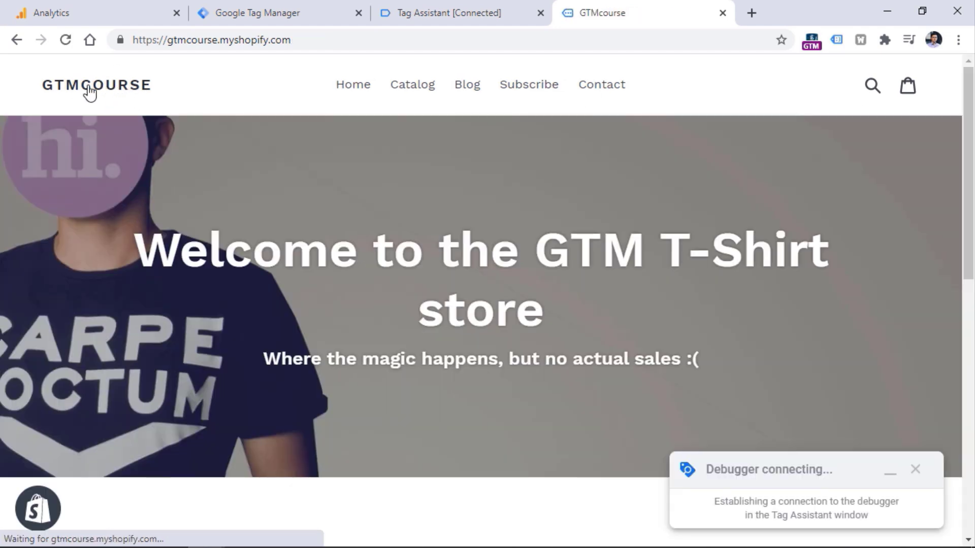
click(464, 3)
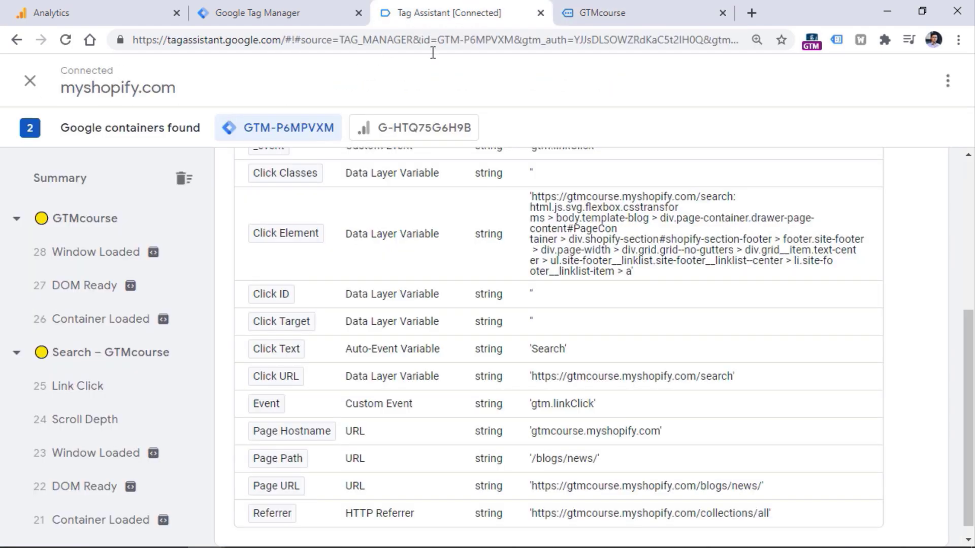
click(98, 389)
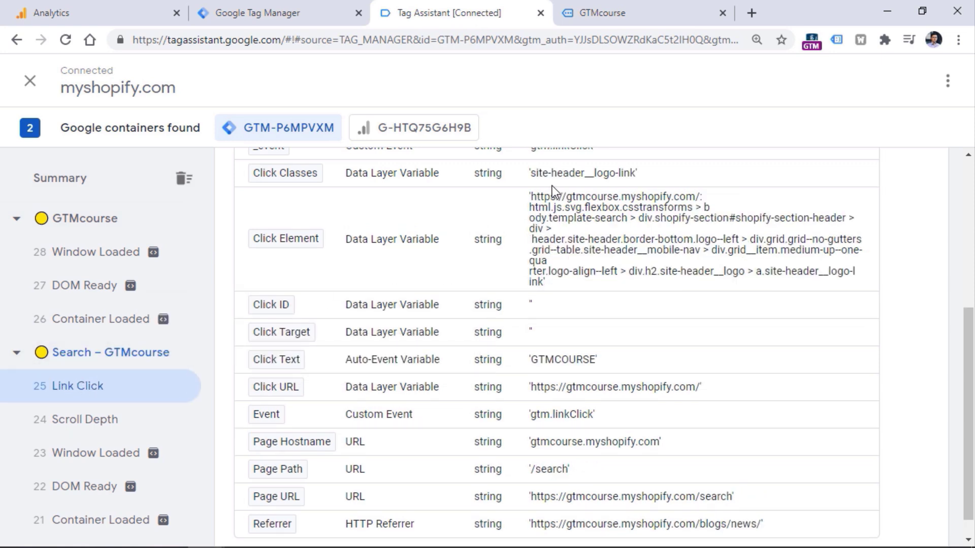
drag(596, 179, 633, 179)
click(561, 69)
- Compare the logo event's Click Classes value with the store's logo and footer Search links
click(604, 4)
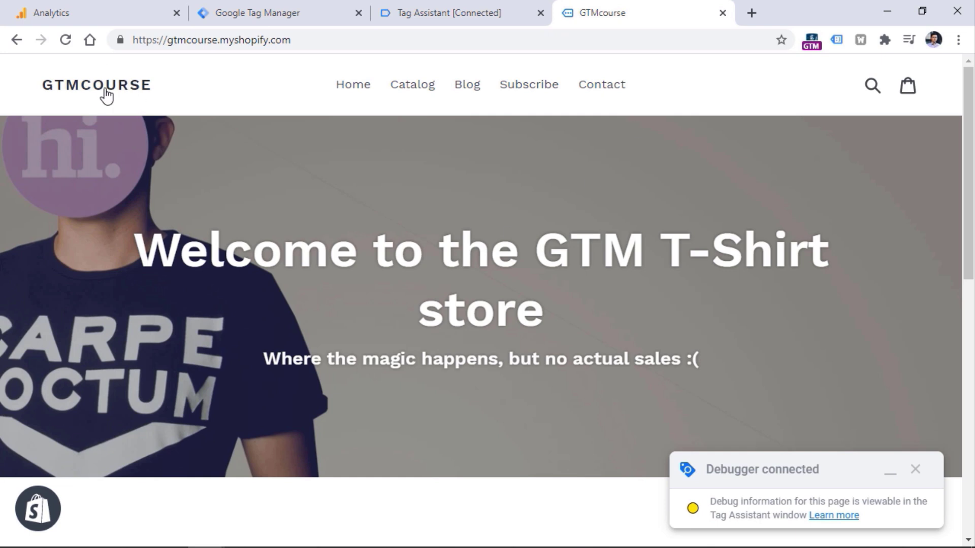
click(479, 4)
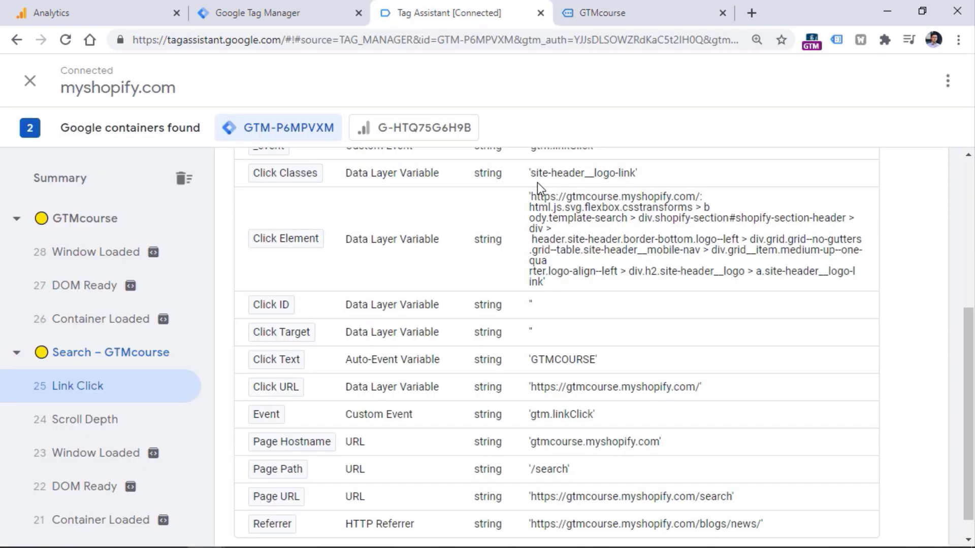
click(629, 2)
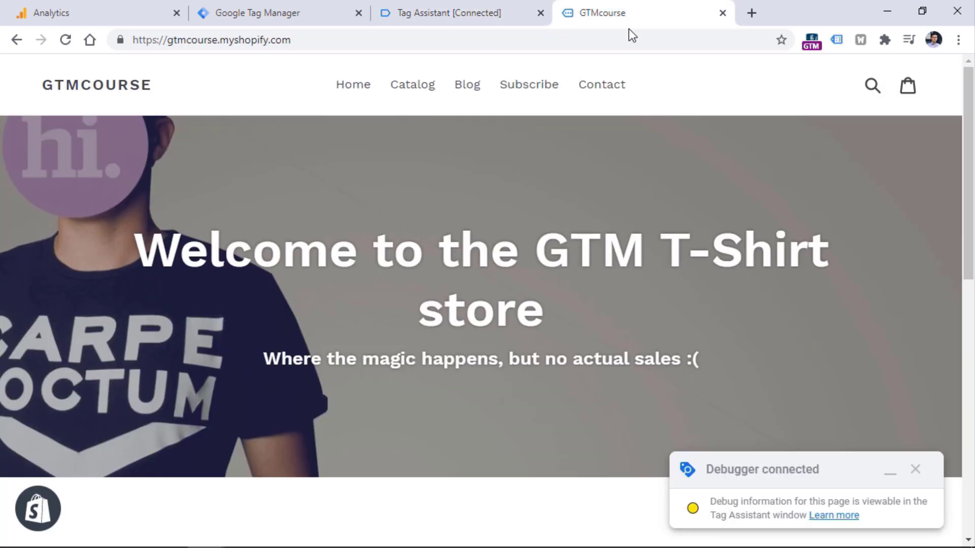
scroll(476, 309, down, 10)
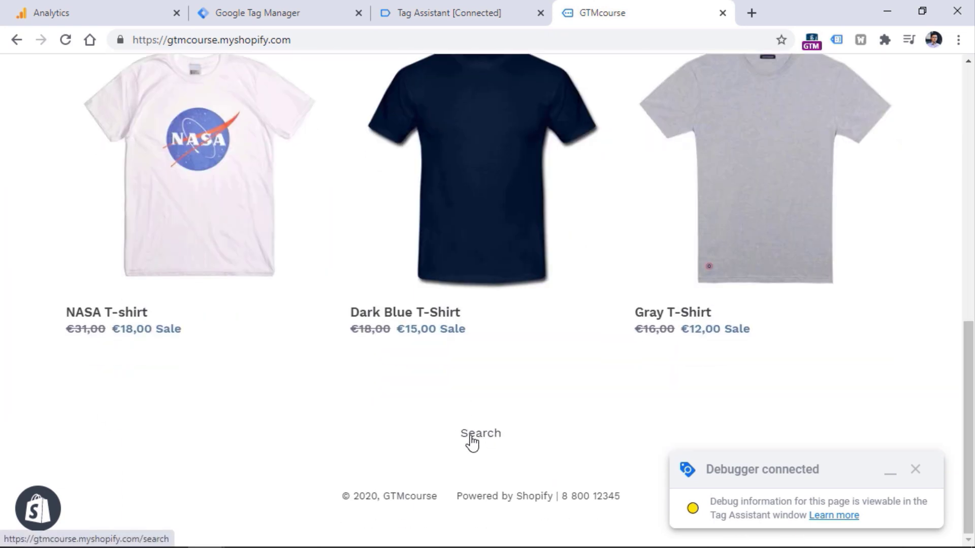
scroll(482, 446, up, 10)
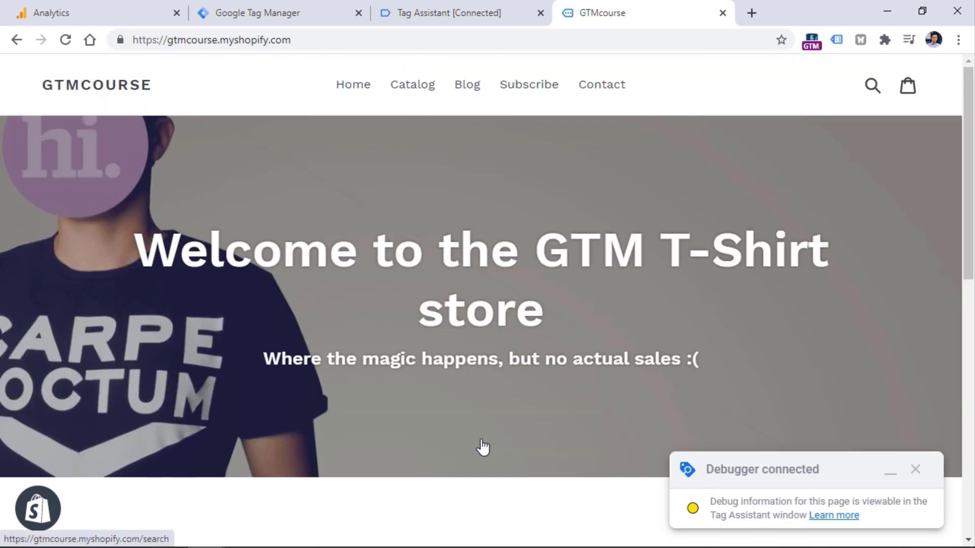
- Follow the store's Home, Catalog, Blog, Subscribe and Contact menu links to generate link clicks, and return to Tag Assistant
click(355, 88)
click(422, 89)
click(471, 90)
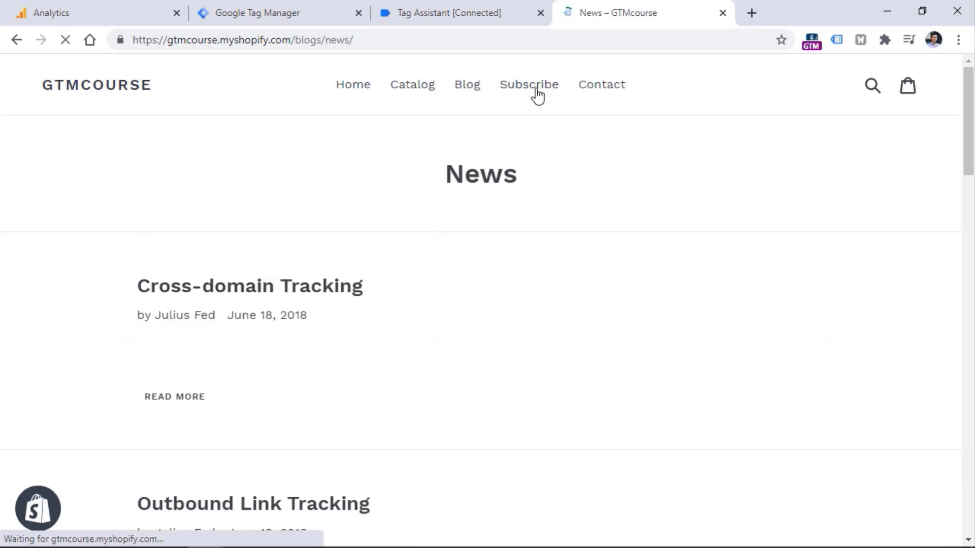
click(535, 94)
click(608, 97)
key(ctrl+shift+Tab)
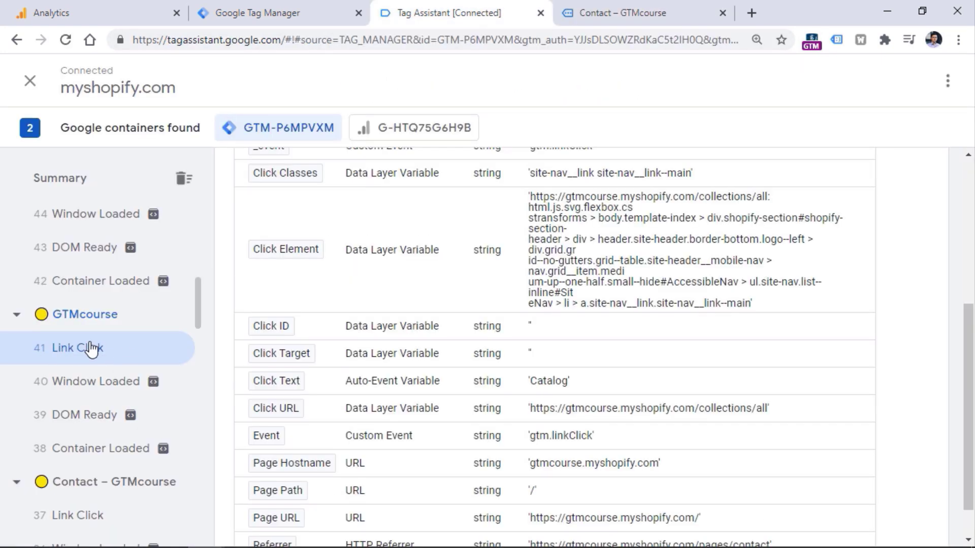
- Compare the Click Classes and Click Text values of the Catalog and Home Link Click events for a shared menu class
click(594, 179)
drag(597, 176, 690, 176)
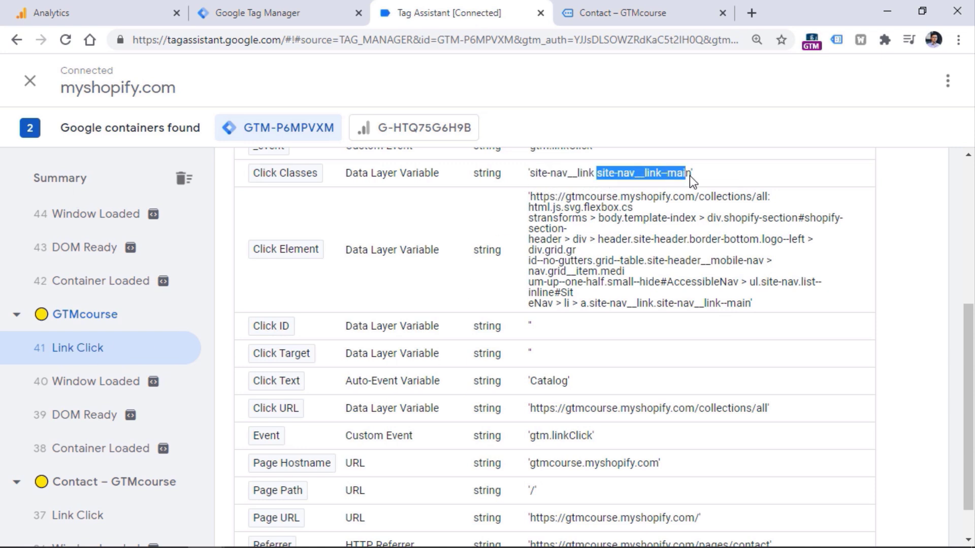
click(89, 515)
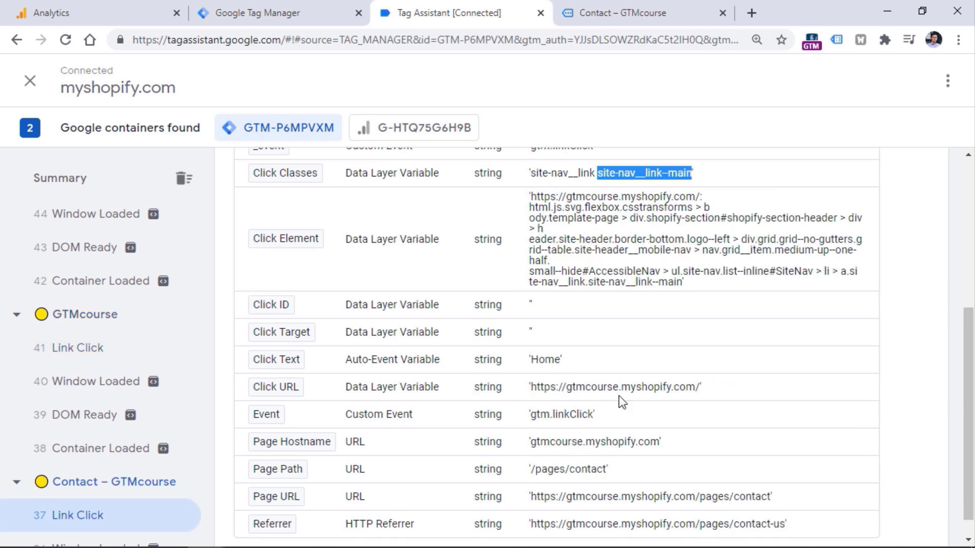
click(124, 355)
double_click(548, 380)
click(89, 516)
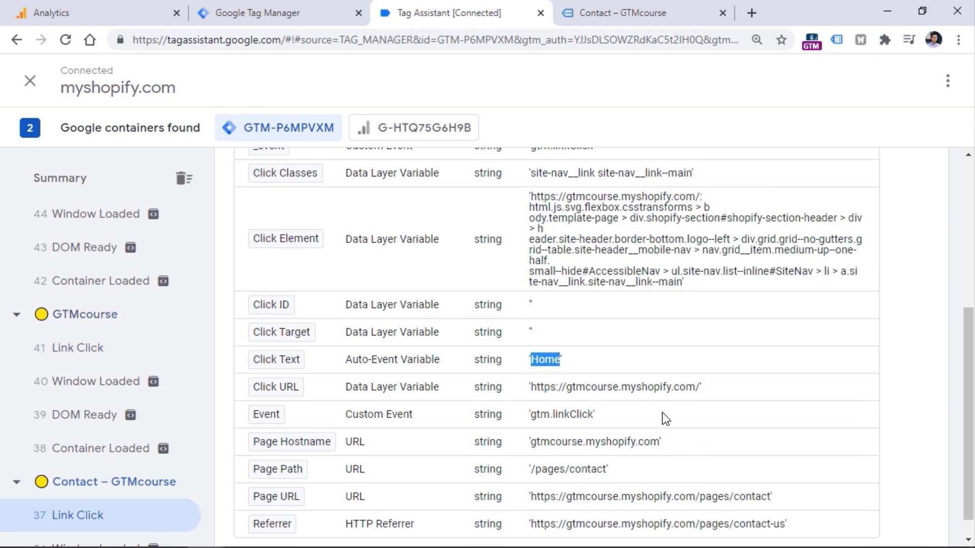
drag(533, 175, 690, 185)
click(691, 184)
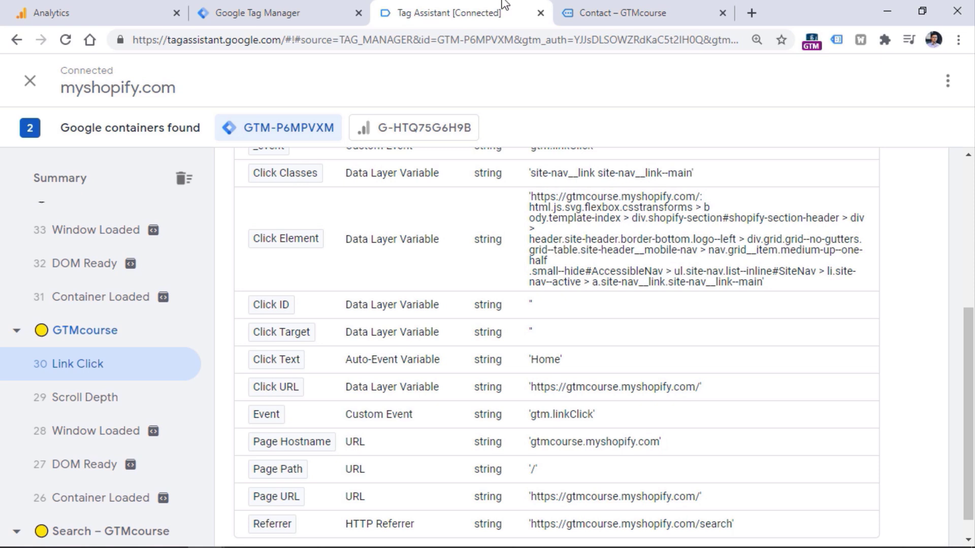
- Copy the class site-nav__link--main from the Home Link Click event's Click Classes value and switch to Google Tag Manager
click(602, 11)
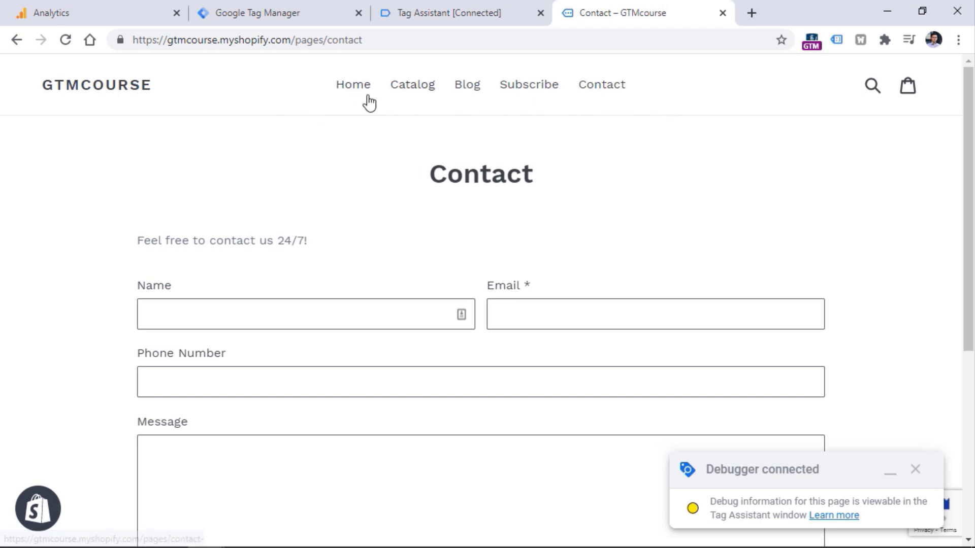
click(455, 19)
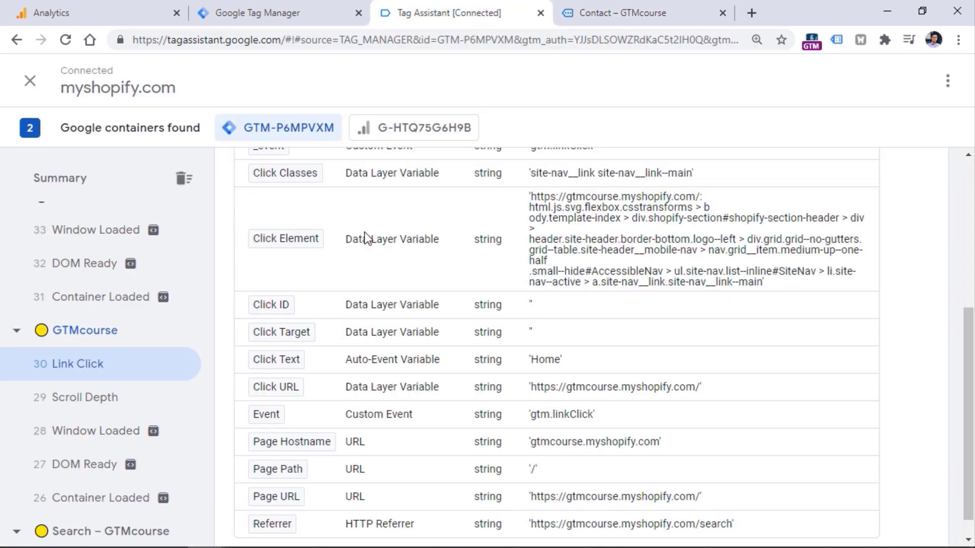
drag(532, 178, 693, 182)
key(ctrl+c)
click(594, 180)
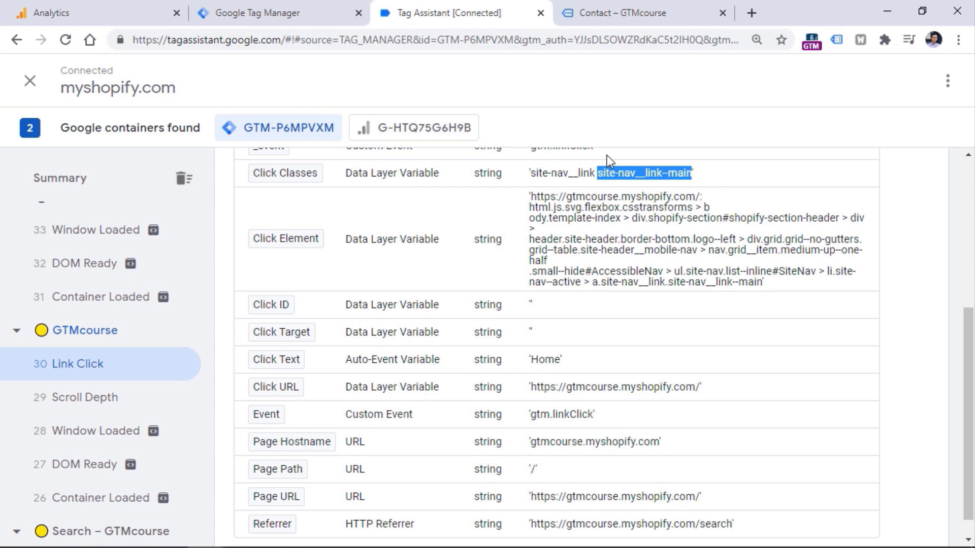
click(272, 4)
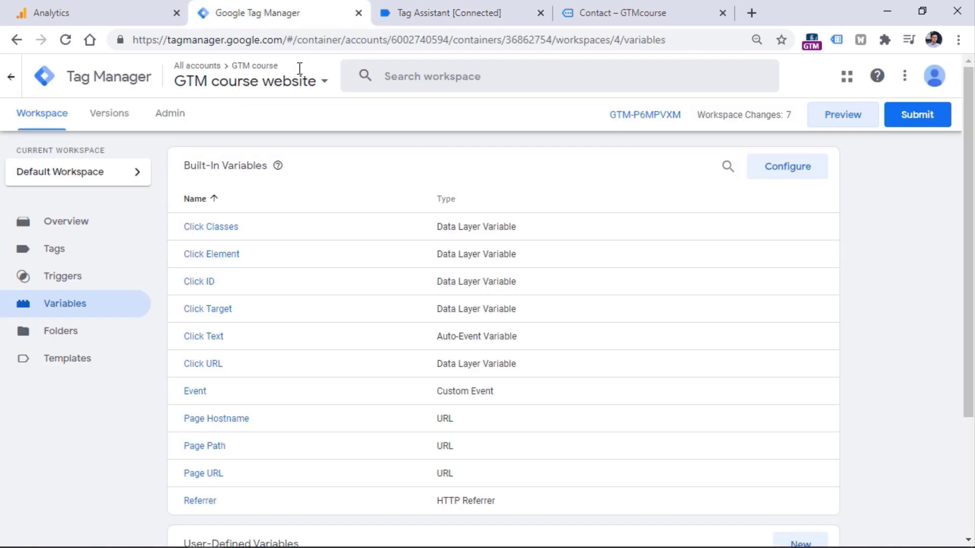
- Edit the All link clicks trigger so that it fires on Some Link Clicks only
click(64, 279)
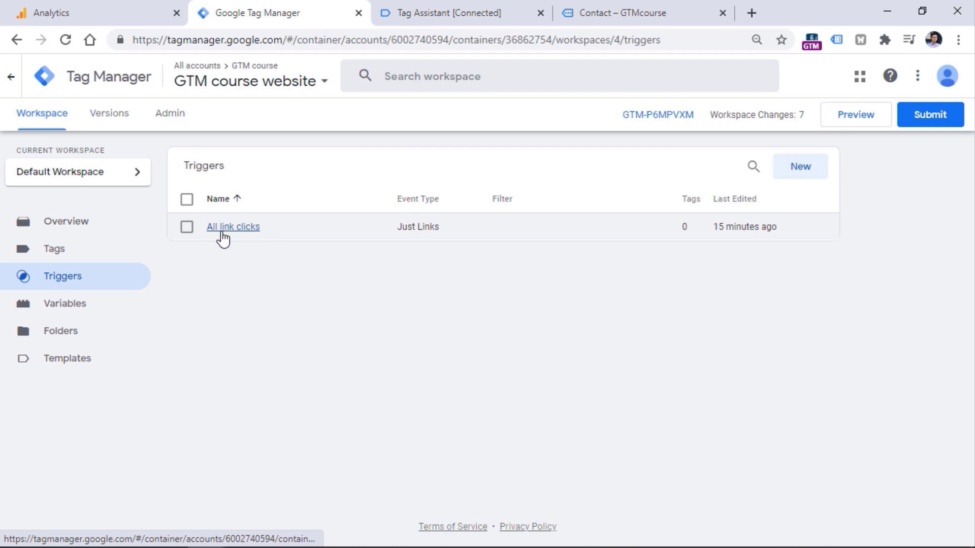
click(224, 237)
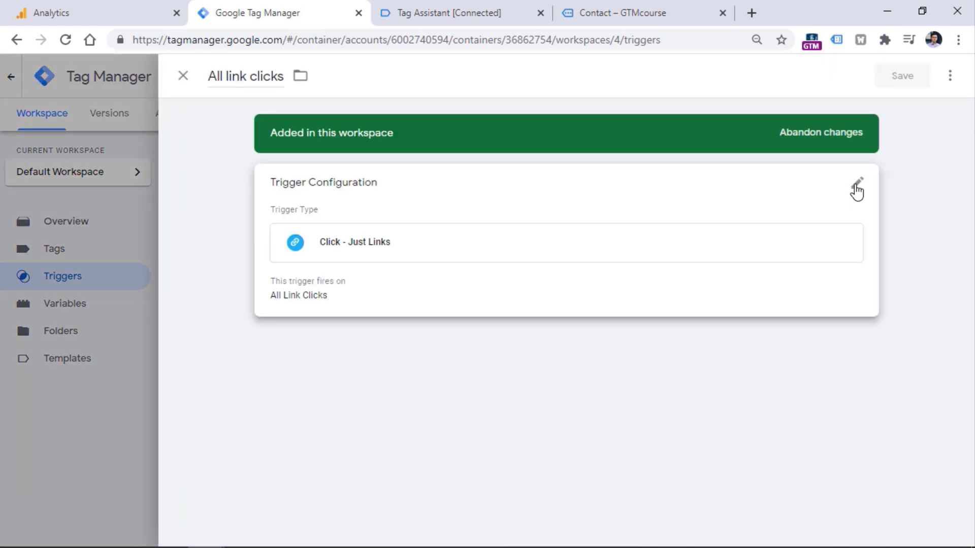
click(856, 184)
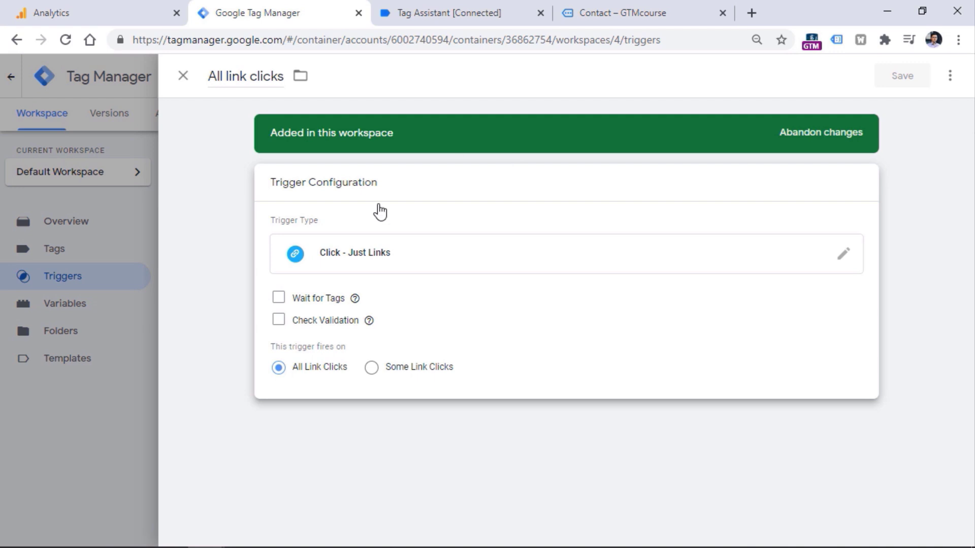
click(372, 369)
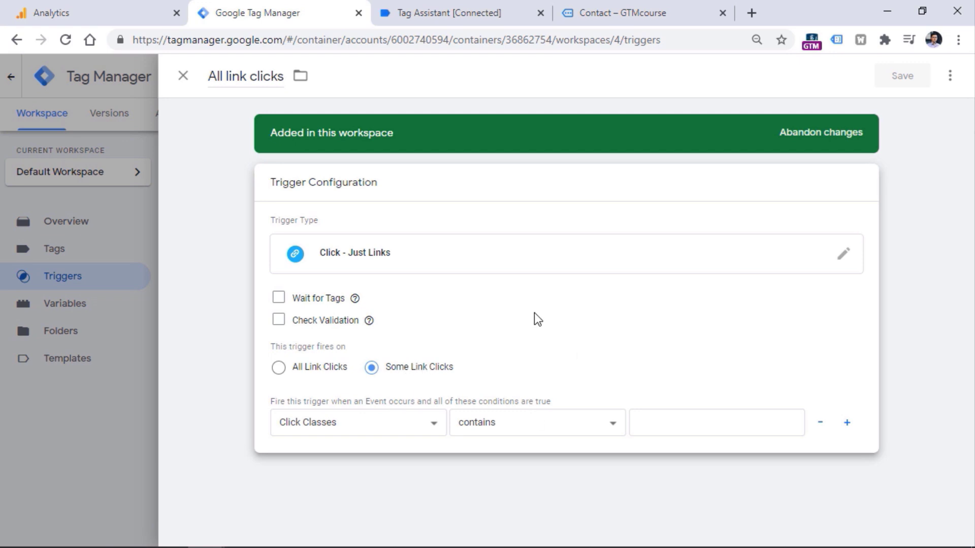
click(299, 371)
click(406, 368)
- Copy the class site-nav__link--main from the Home Link Click event's Click Classes value in Tag Assistant
click(426, 7)
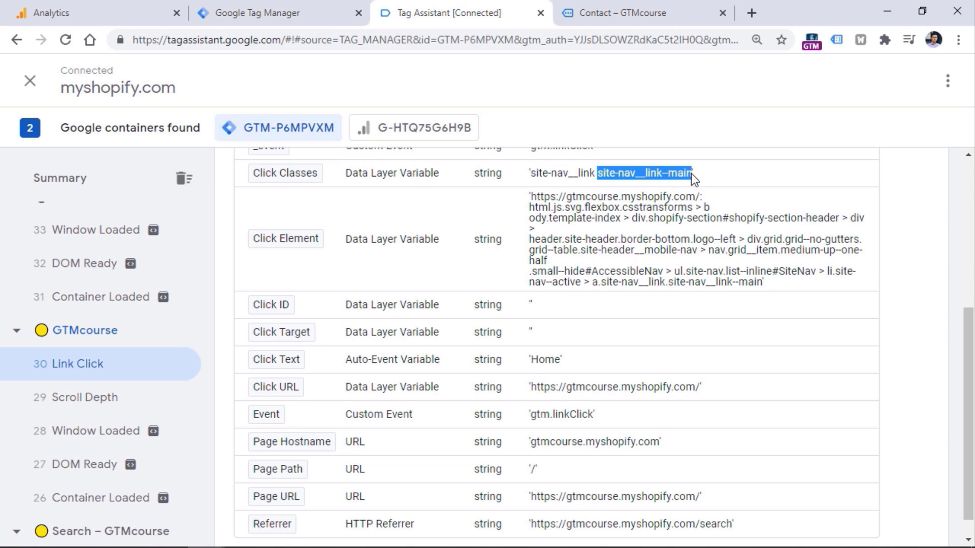
right_click(660, 173)
click(696, 184)
drag(656, 173, 597, 175)
right_click(691, 180)
click(686, 186)
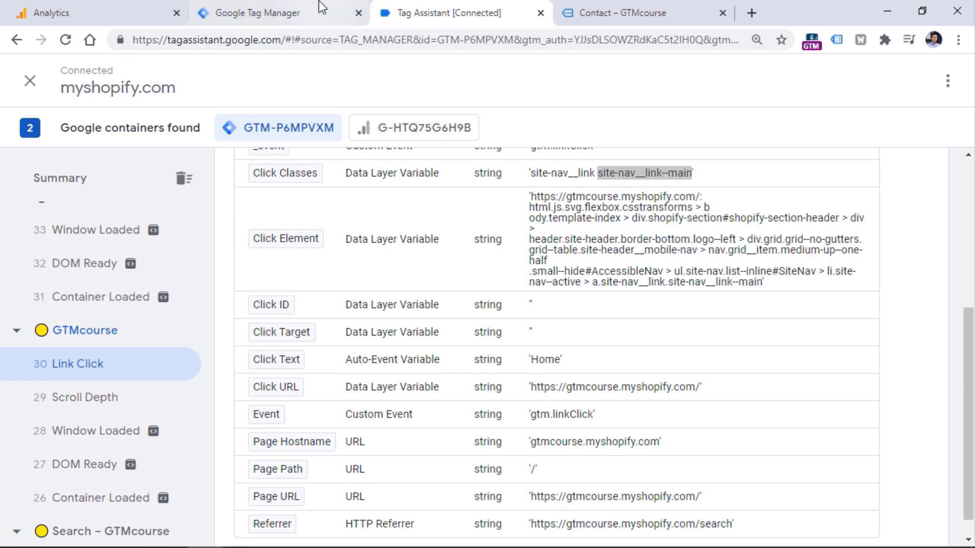
- Back in Google Tag Manager, set the trigger condition to Click Classes contains site-nav__link--main
click(321, 7)
right_click(673, 422)
click(712, 276)
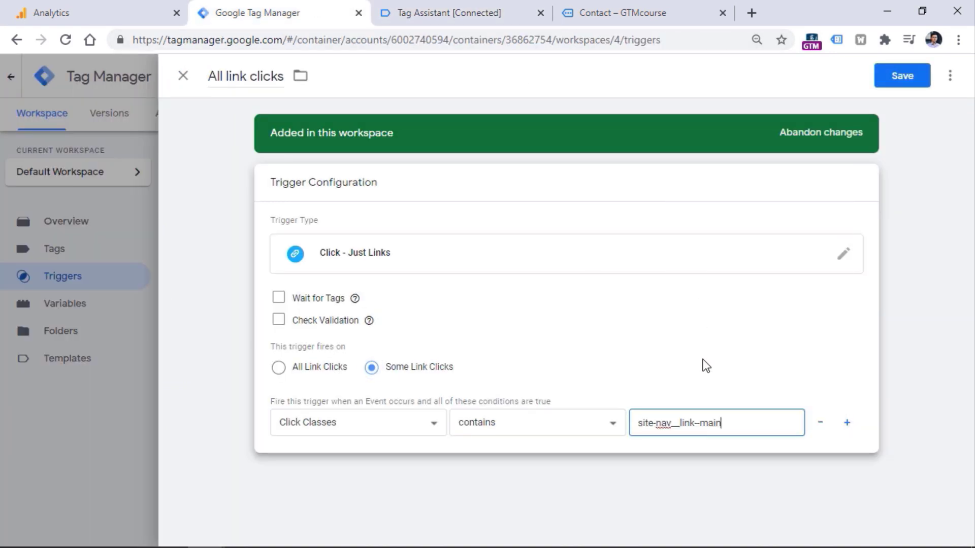
- Rename the trigger as Link click - menu item and save it
click(250, 76)
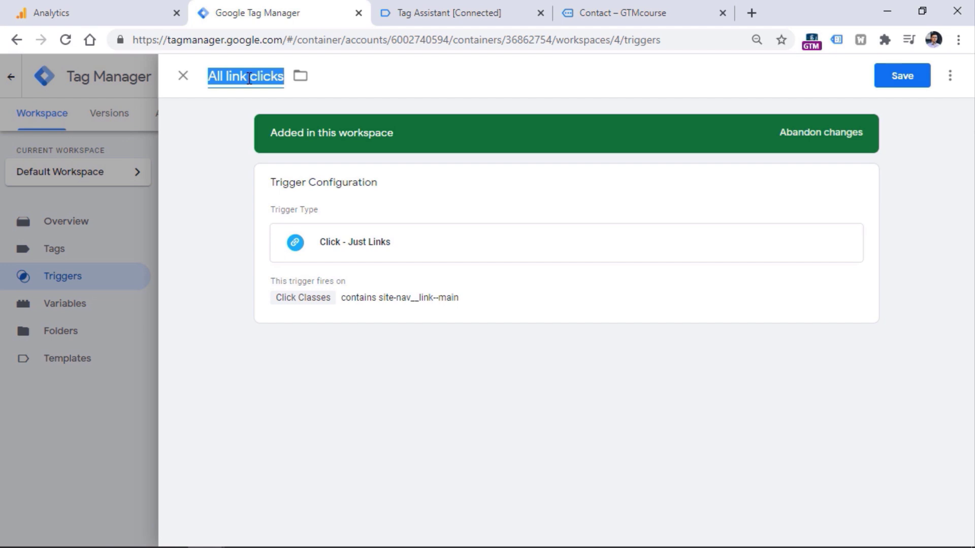
text(Link cl)
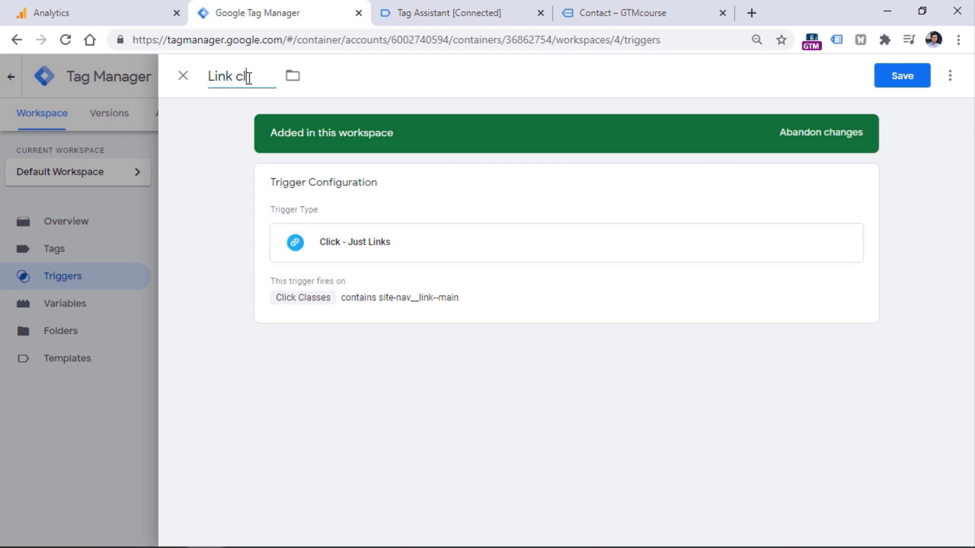
text(ick - menu item)
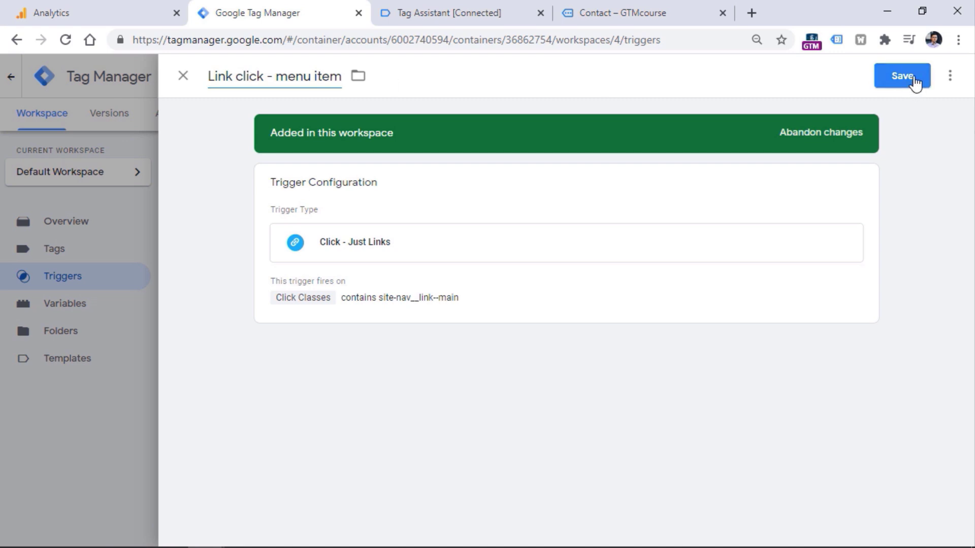
click(901, 80)
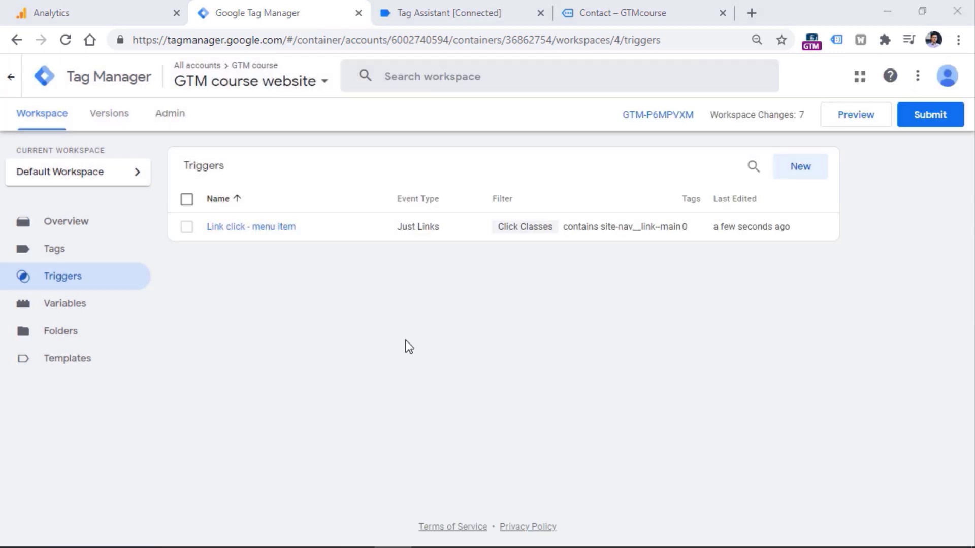
- Compare the Link click - menu item trigger's filter with the Home Link Click event's Click Classes value in Tag Assistant
click(446, 11)
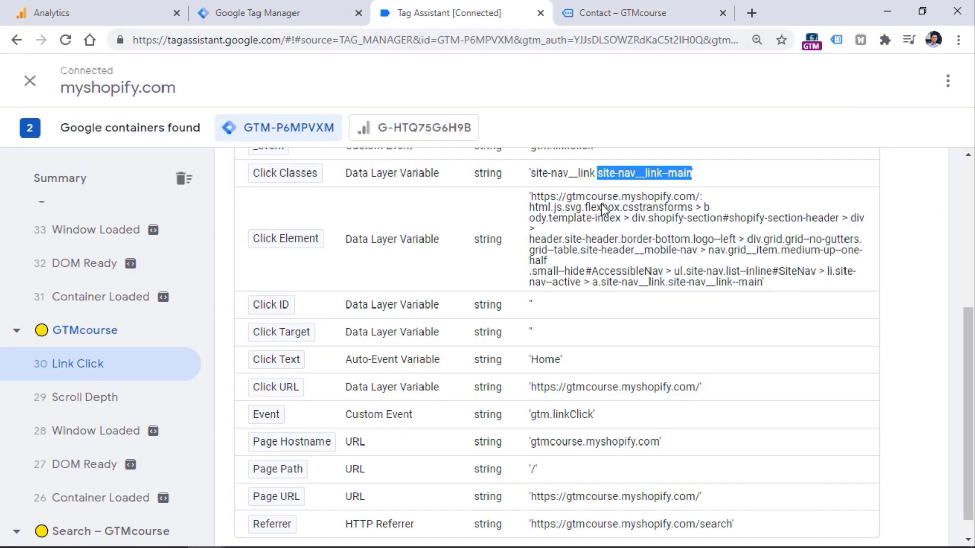
click(280, 11)
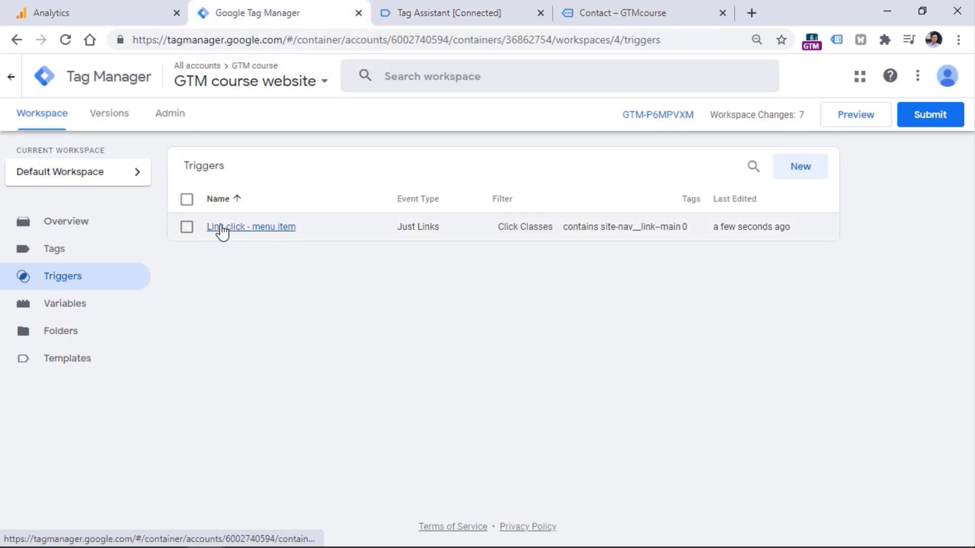
click(456, 15)
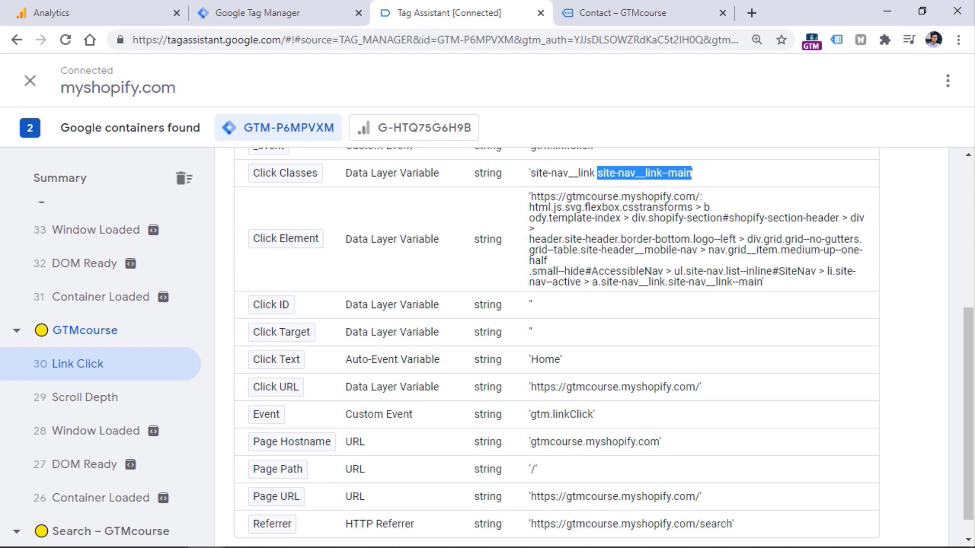
- In Google Tag Manager, create a Google Analytics: GA4 Event tag with GA4 - Config - G-HTQ75G6H9B as its configuration tag
key(ctrl+shift+Tab)
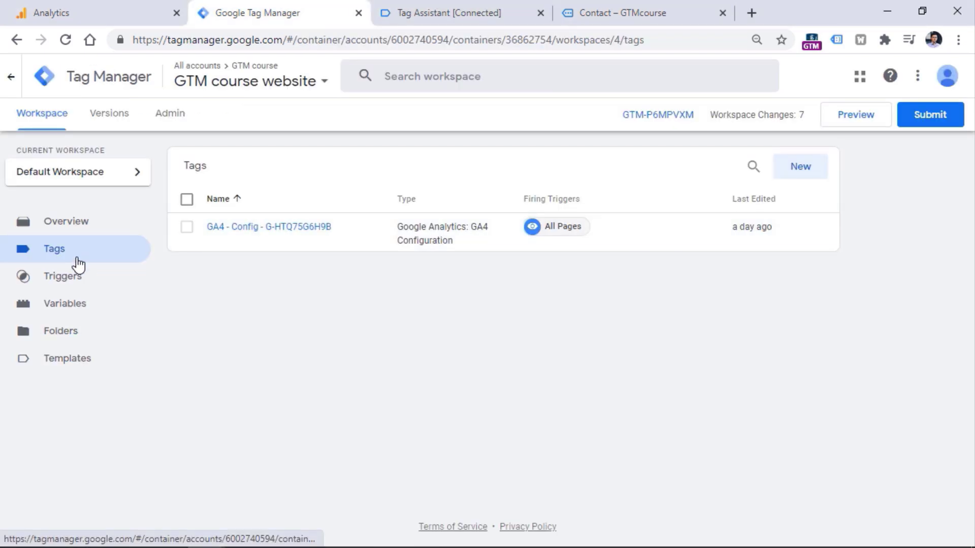
click(801, 168)
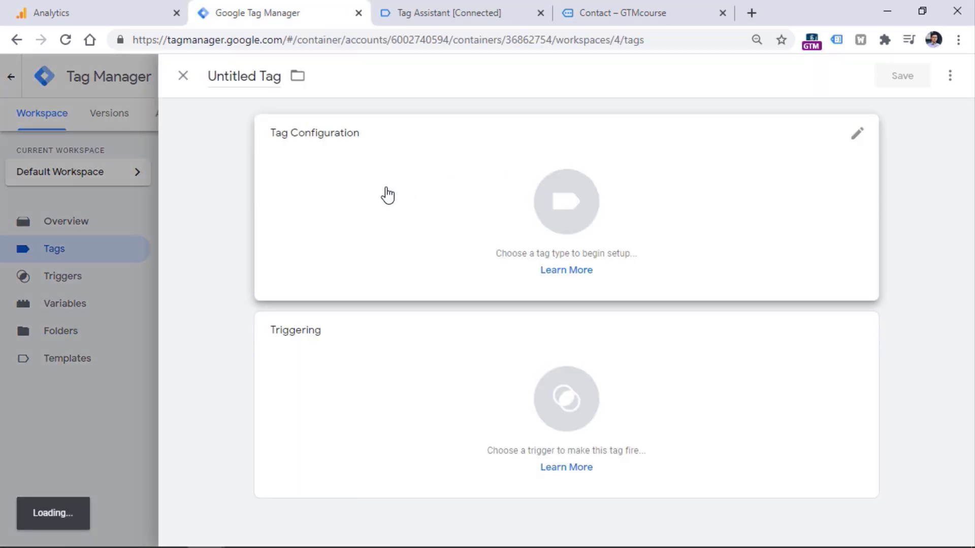
click(357, 198)
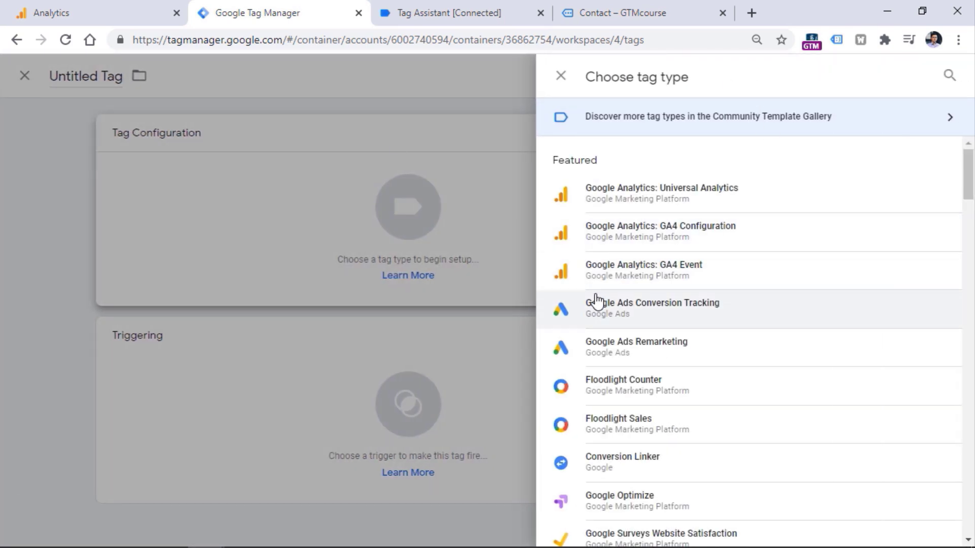
click(660, 275)
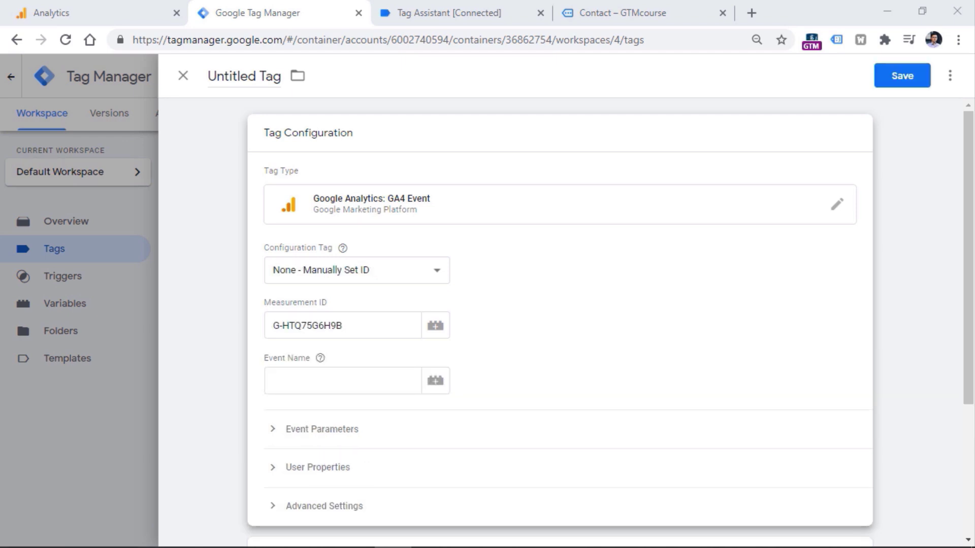
click(370, 270)
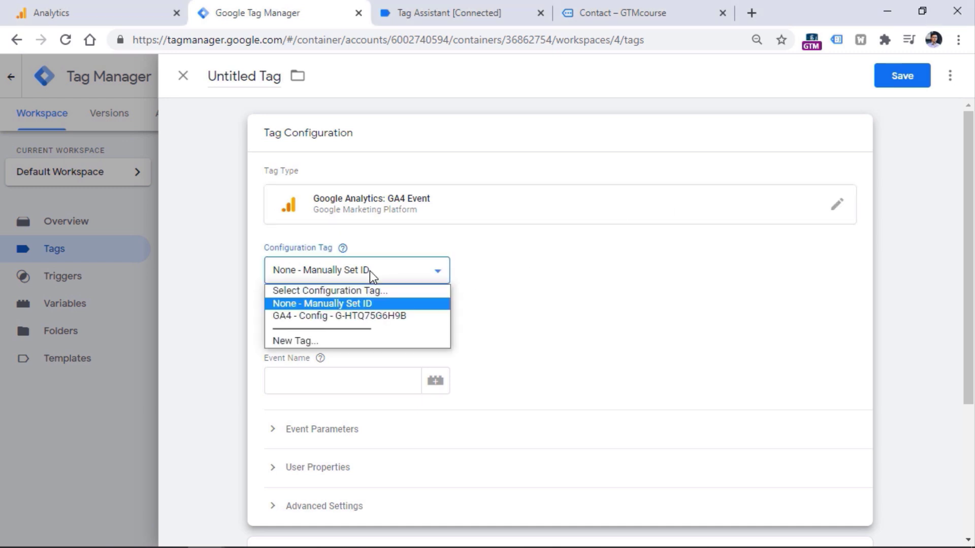
click(352, 316)
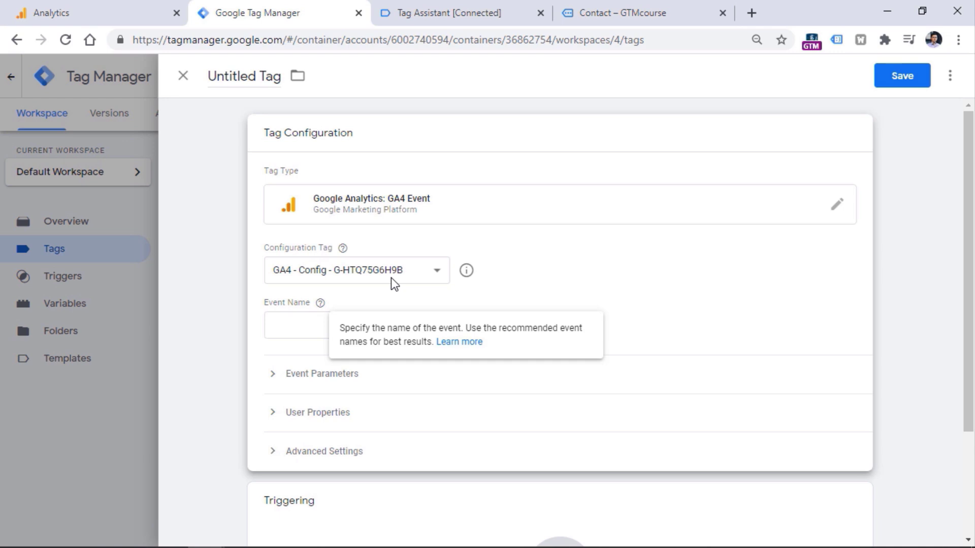
click(361, 265)
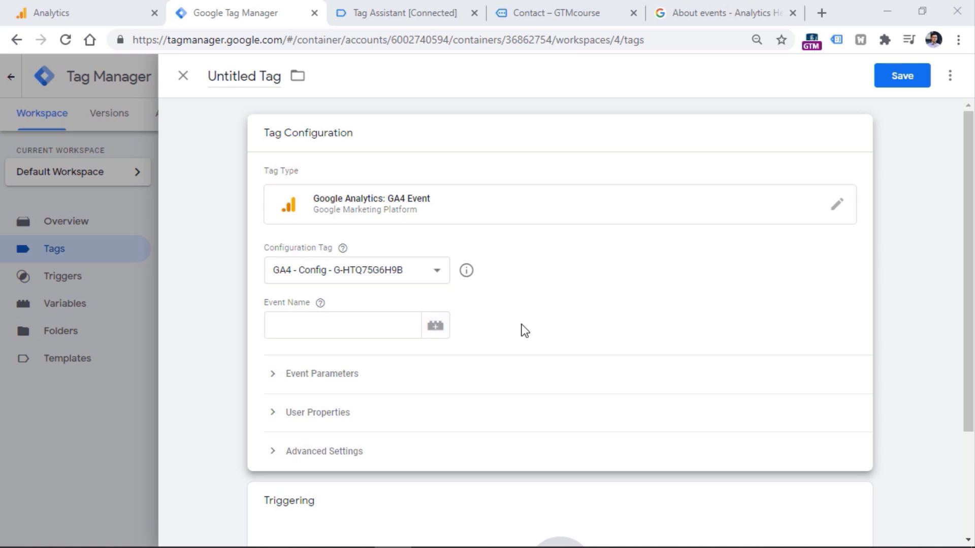
- Look up the web click event and its parameters in the Analytics Help article on automatically collected events
click(726, 6)
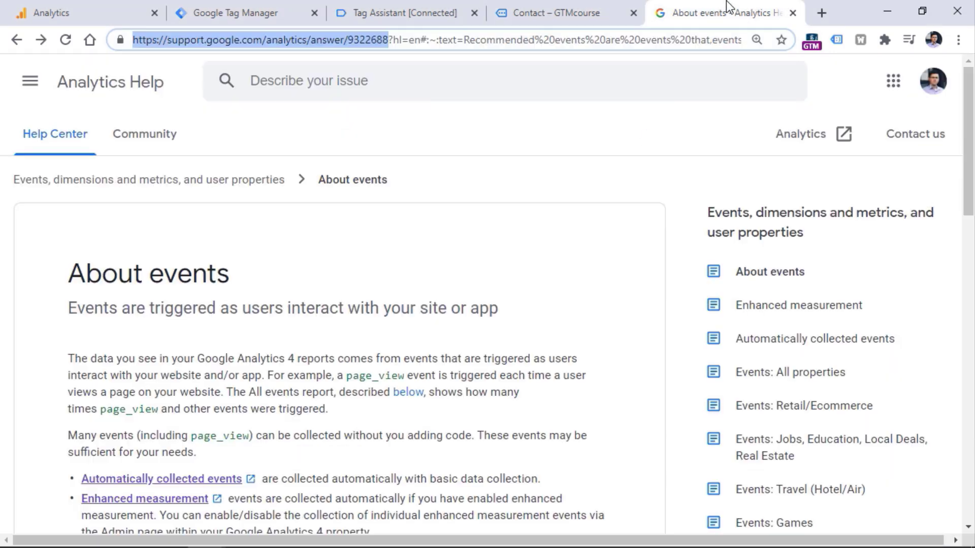
scroll(129, 214, down, 5)
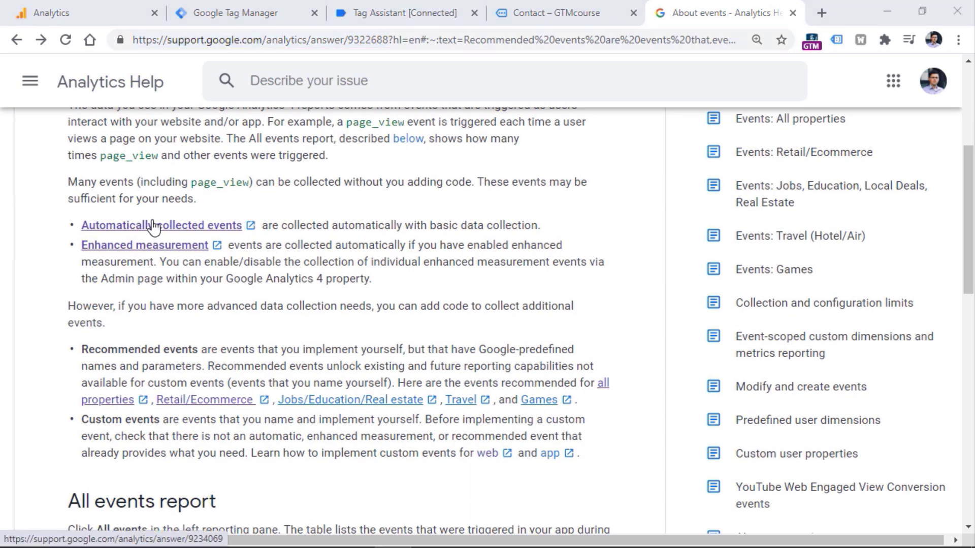
click(162, 226)
scroll(364, 221, down, 8)
scroll(285, 229, down, 10)
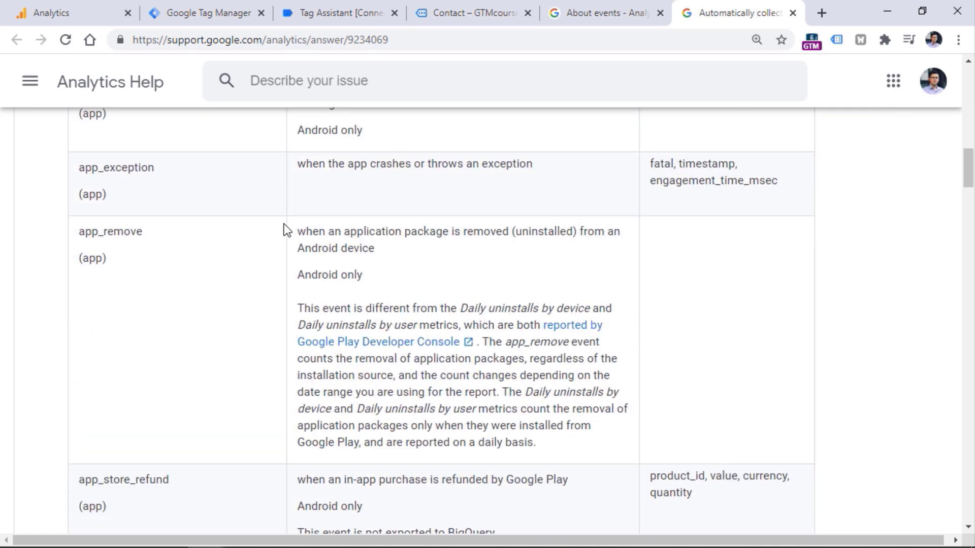
scroll(143, 274, down, 10)
scroll(142, 277, down, 10)
scroll(101, 447, up, 5)
double_click(90, 404)
click(92, 403)
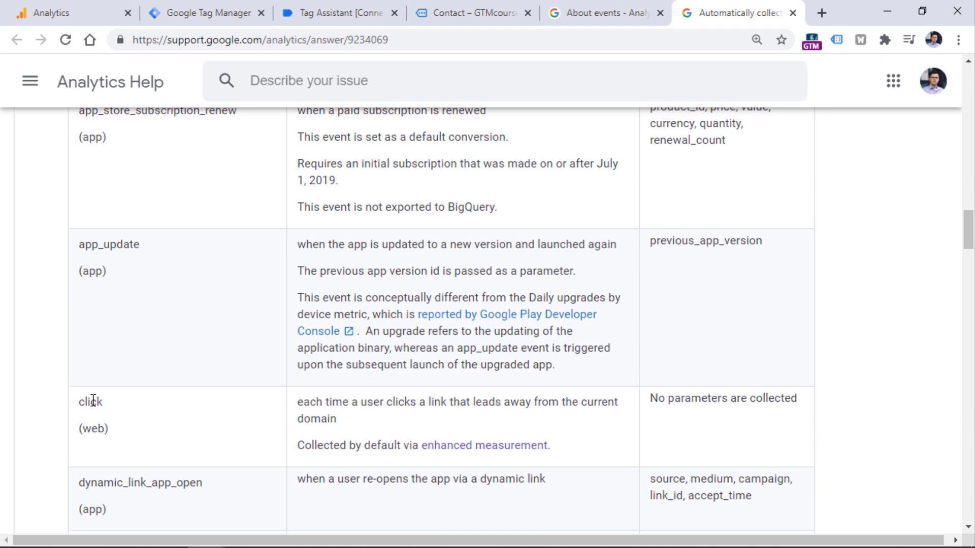
drag(654, 396, 797, 400)
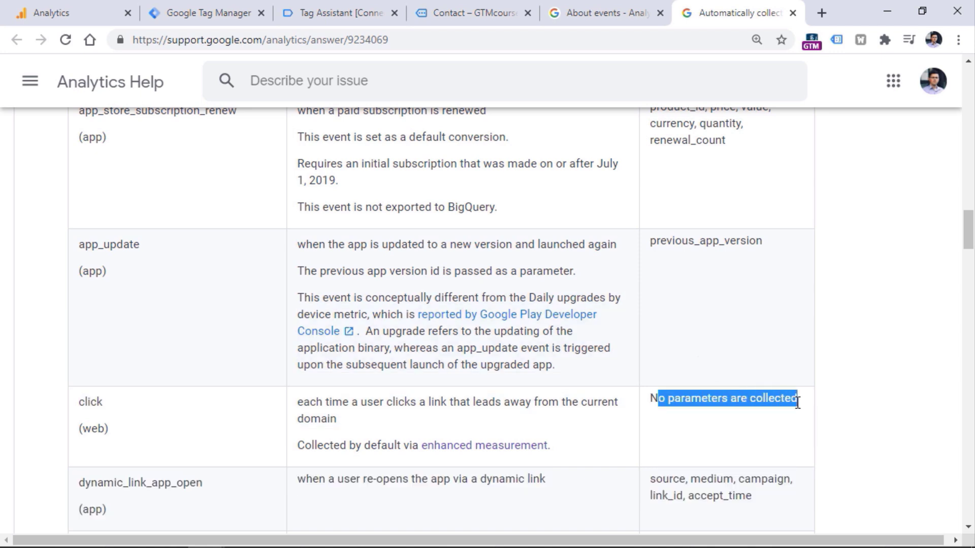
click(712, 407)
triple_click(697, 402)
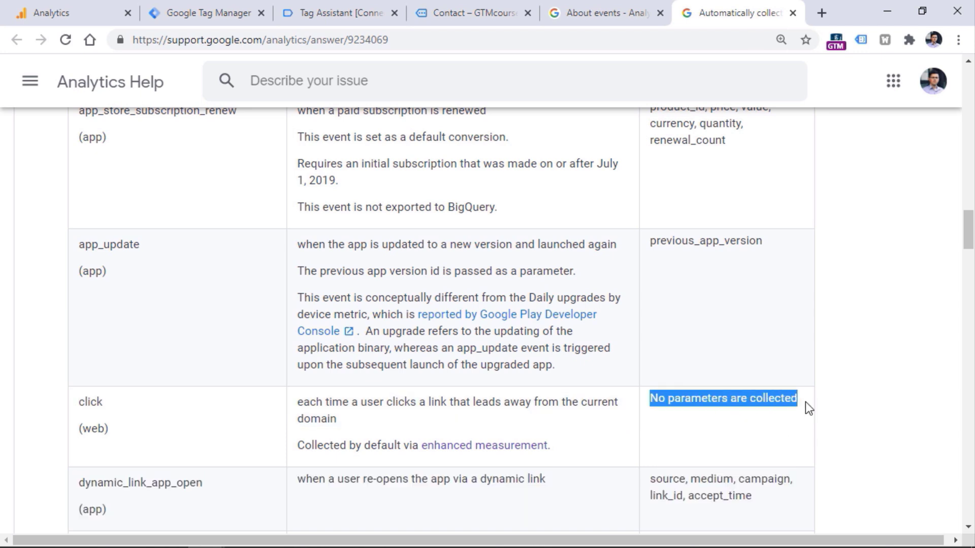
- Examine the outbound clicks event's name and link parameters in the Enhanced measurement help article
click(490, 447)
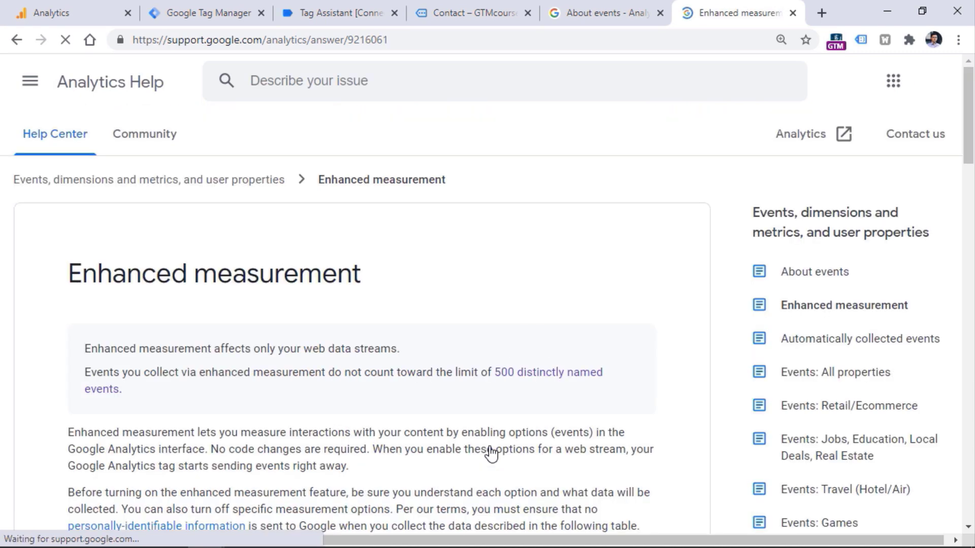
scroll(452, 343, down, 10)
scroll(453, 343, down, 5)
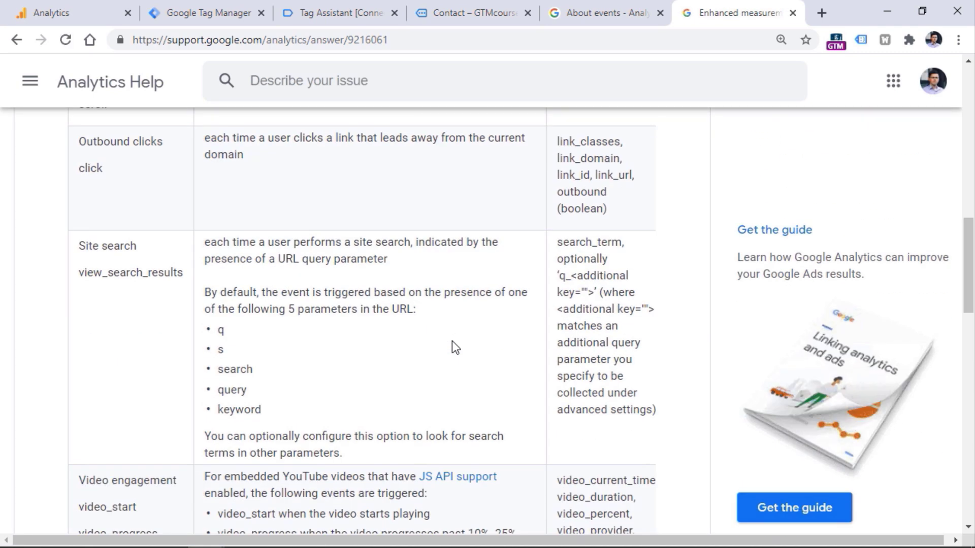
double_click(89, 168)
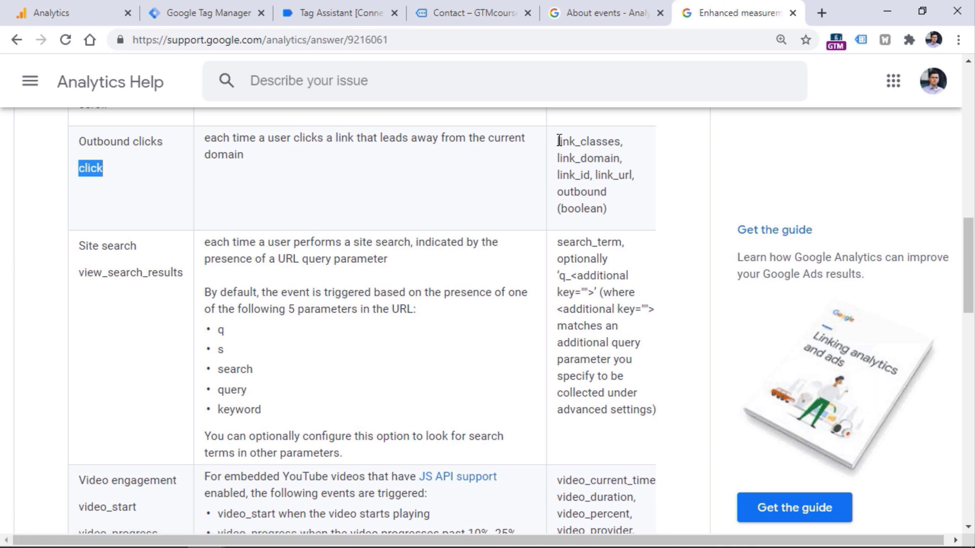
drag(559, 141, 624, 172)
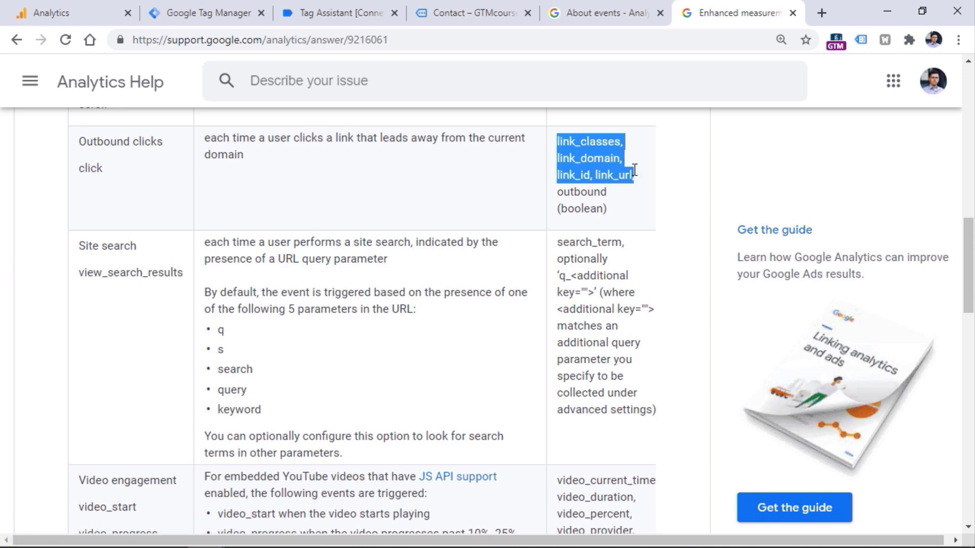
click(619, 193)
drag(557, 141, 636, 176)
click(635, 176)
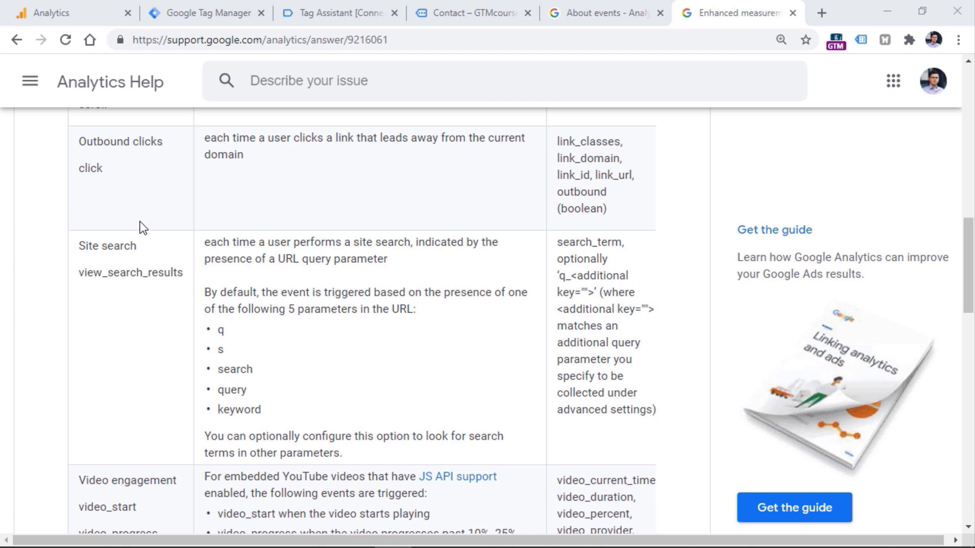
double_click(92, 169)
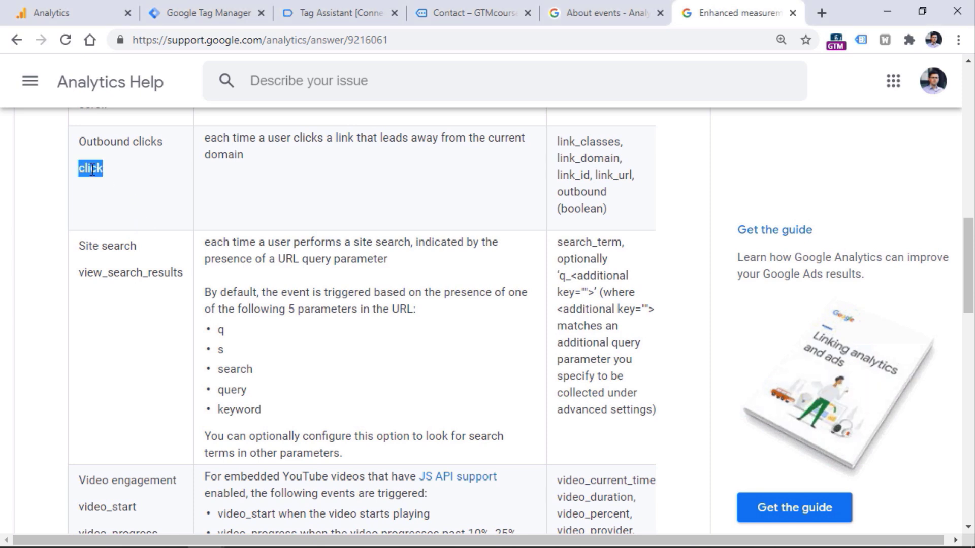
double_click(564, 143)
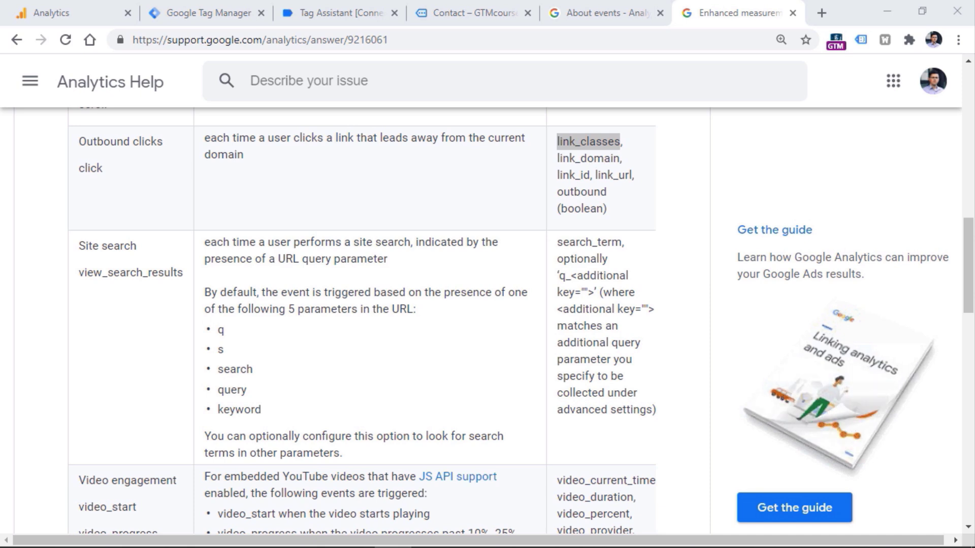
- Return to Google Tag Manager and set the new GA4 event tag's event name to click
click(214, 11)
click(317, 331)
text(click)
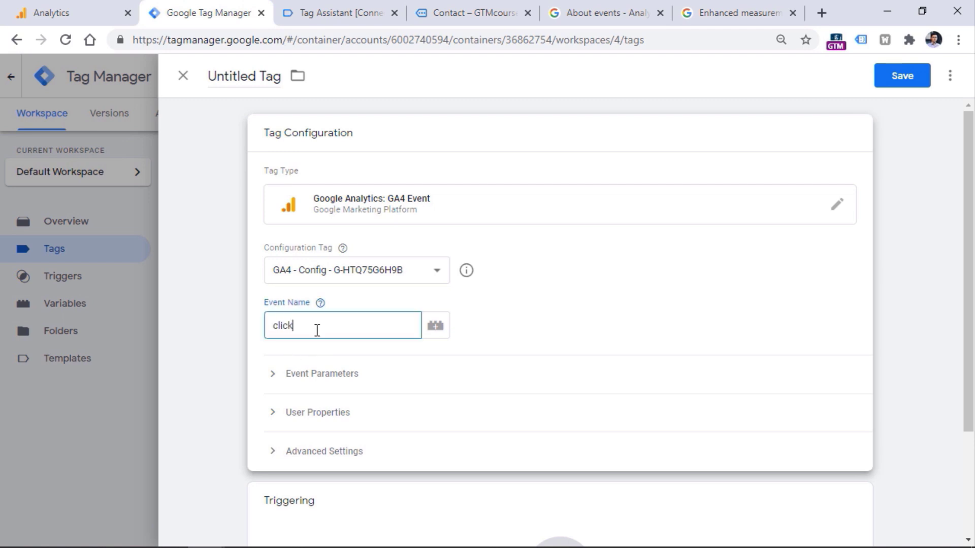
- Add the event parameter link_classes to the GA4 event tag, copying its name from the outbound clicks row of the Enhanced measurement article
click(332, 374)
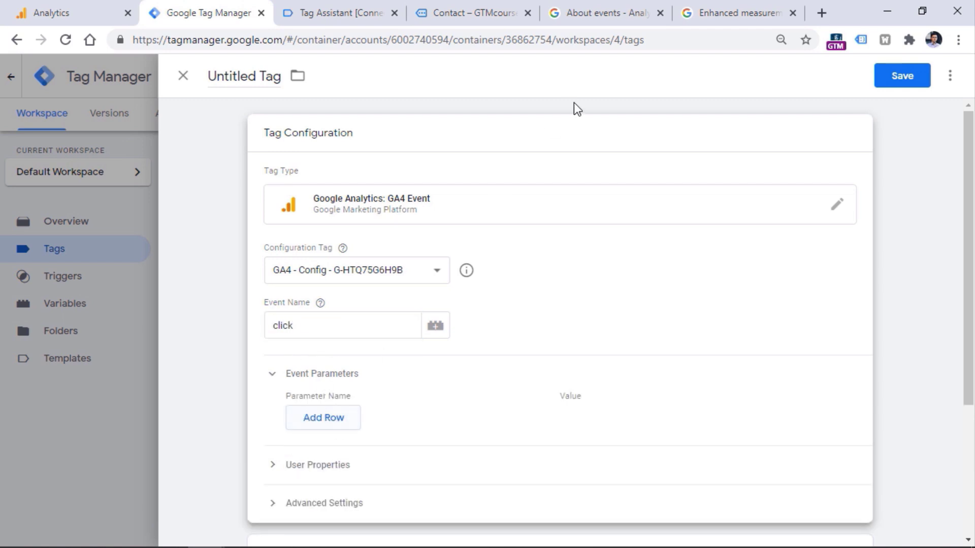
click(772, 7)
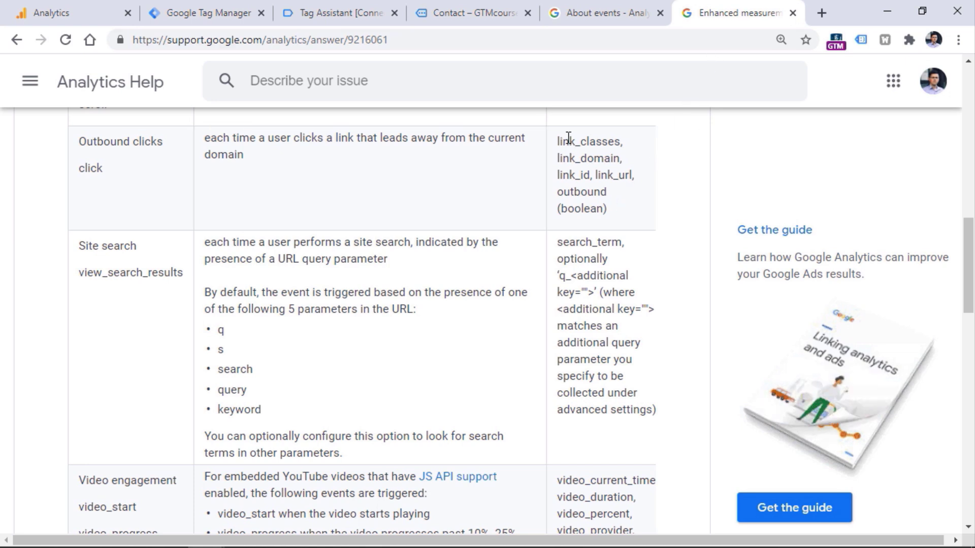
drag(557, 142, 619, 145)
key(ctrl+c)
click(208, 13)
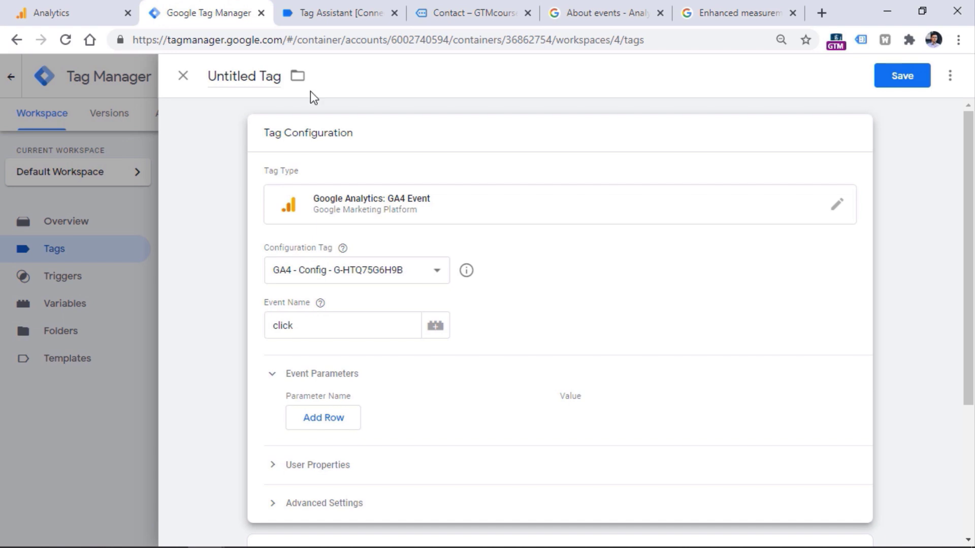
click(323, 415)
key(ctrl+v)
- Add a second event parameter named link_url, copied from the outbound clicks parameters in the Enhanced measurement article
click(739, 13)
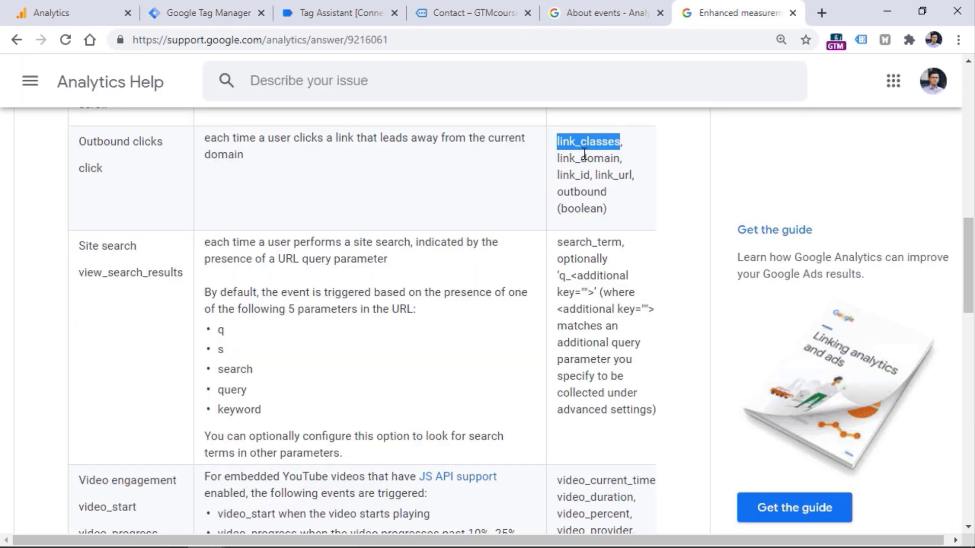
click(88, 167)
double_click(88, 167)
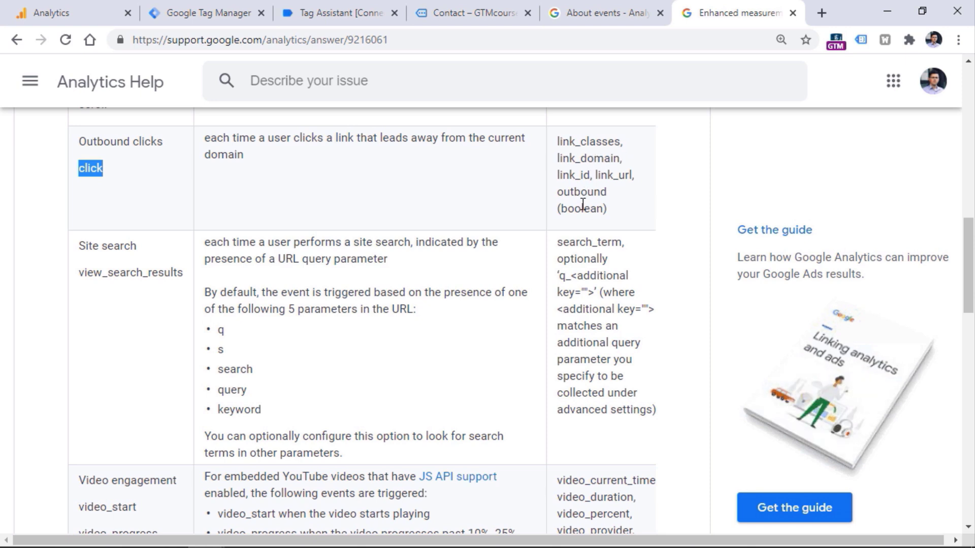
double_click(613, 175)
click(208, 13)
click(355, 458)
key(ctrl+v)
- Add a third event parameter named link_text, copied from the file downloads parameters in the Enhanced measurement article
click(722, 11)
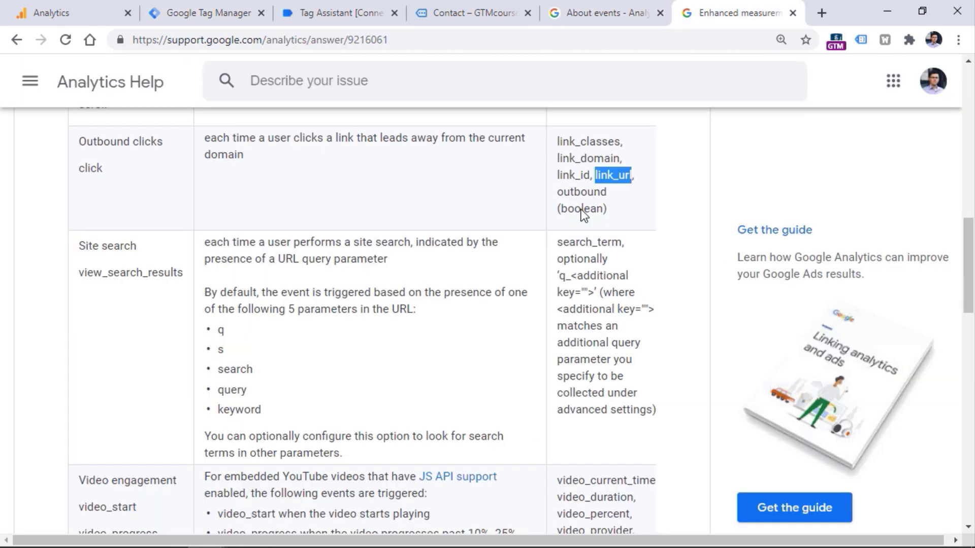
scroll(588, 195, down, 10)
scroll(328, 422, up, 5)
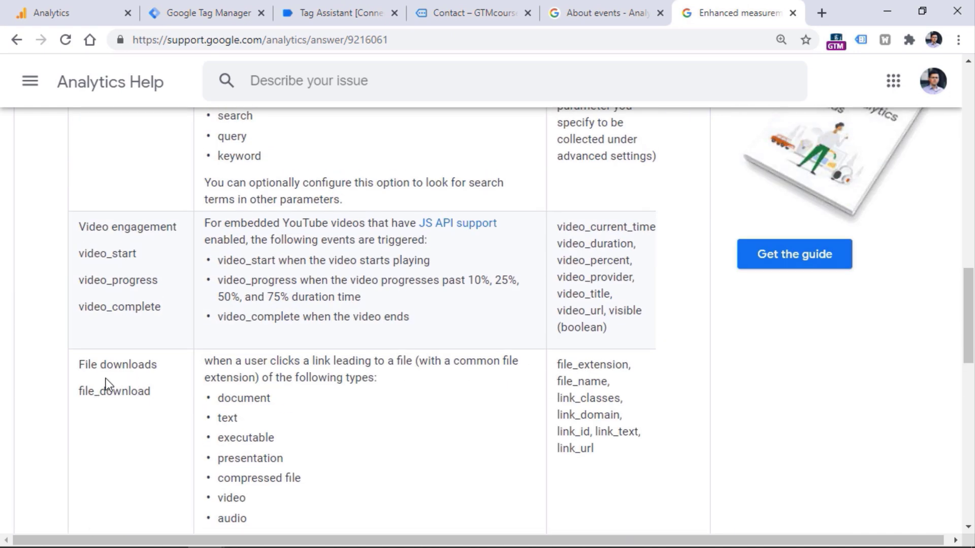
double_click(619, 431)
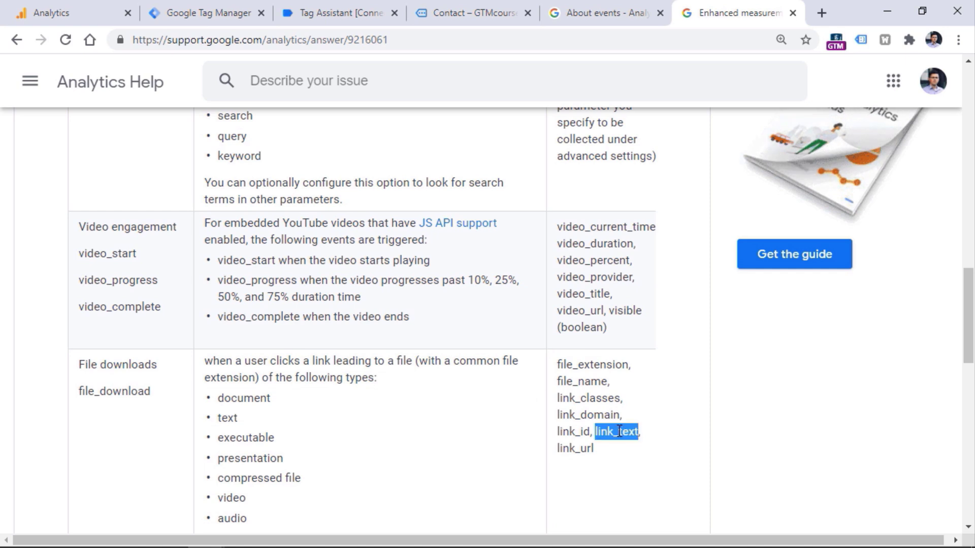
key(ctrl+c)
click(223, 10)
click(324, 239)
click(387, 240)
key(ctrl+v)
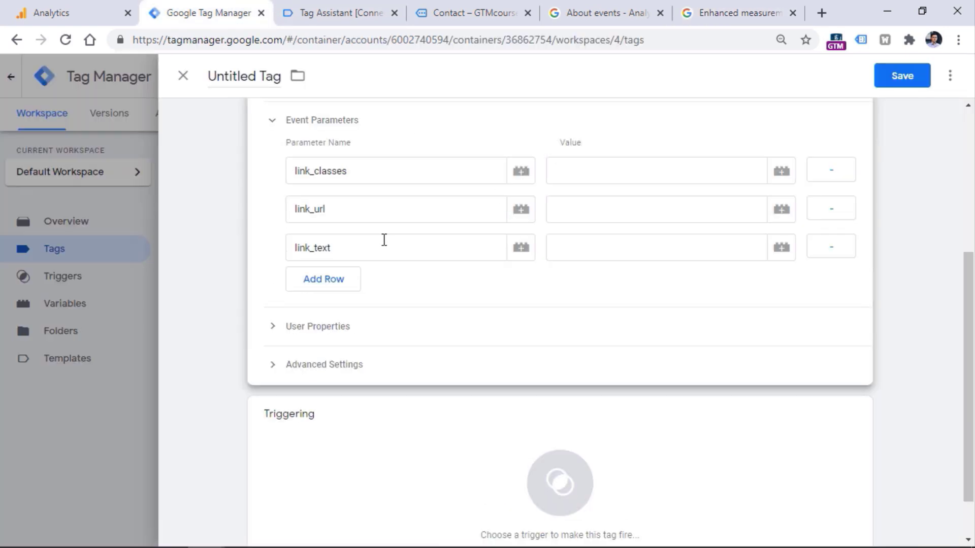
scroll(341, 241, up, 5)
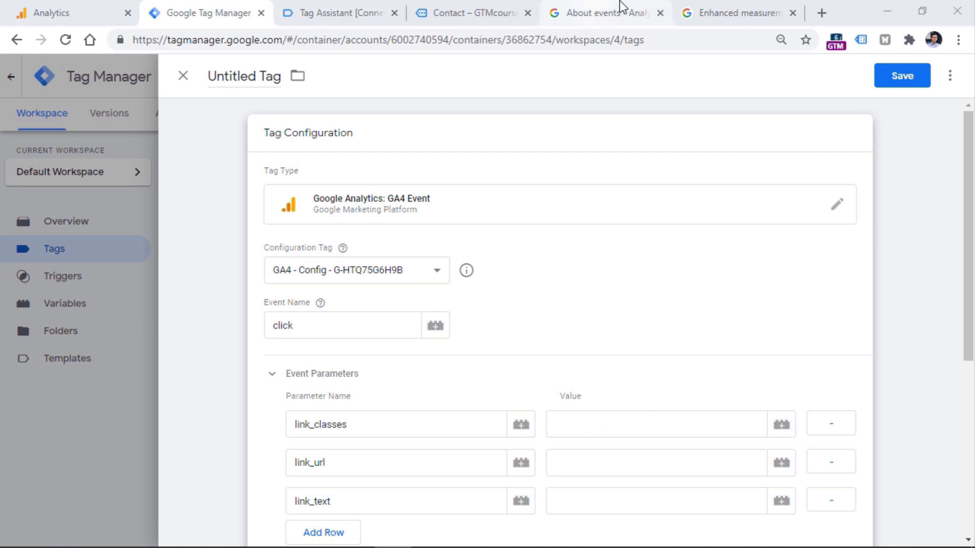
- Check the store's menu links, and examine the Click Text and Click URL variables of the Link Click event in Tag Assistant
click(571, 6)
click(437, 16)
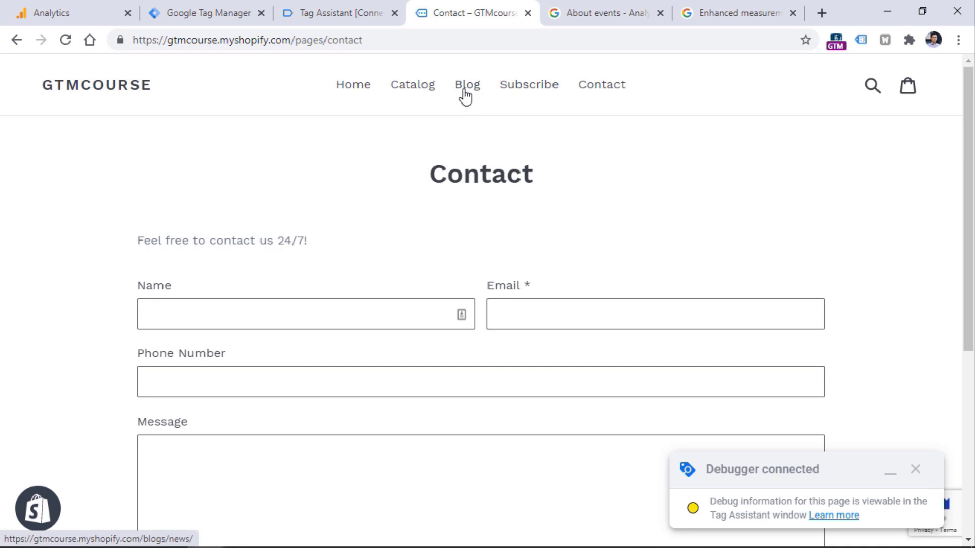
click(244, 13)
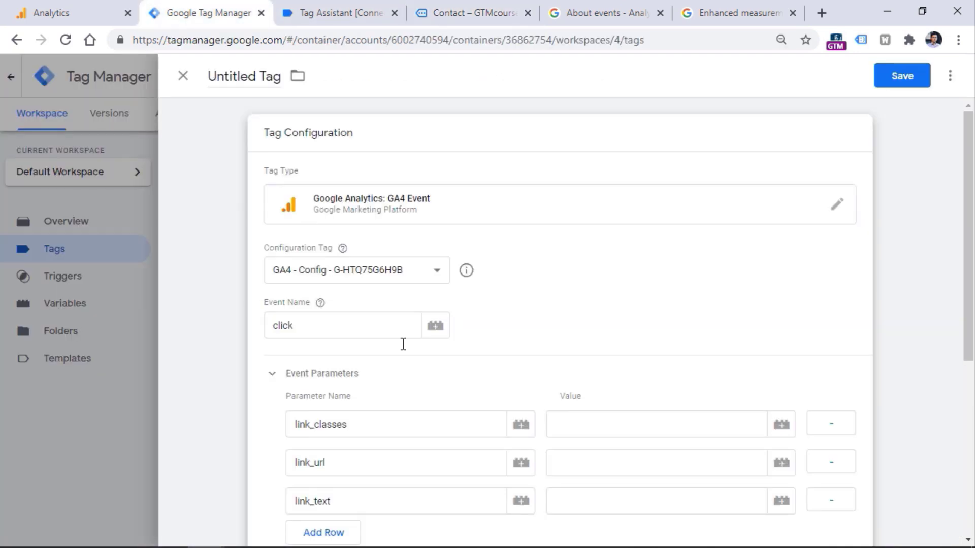
click(623, 505)
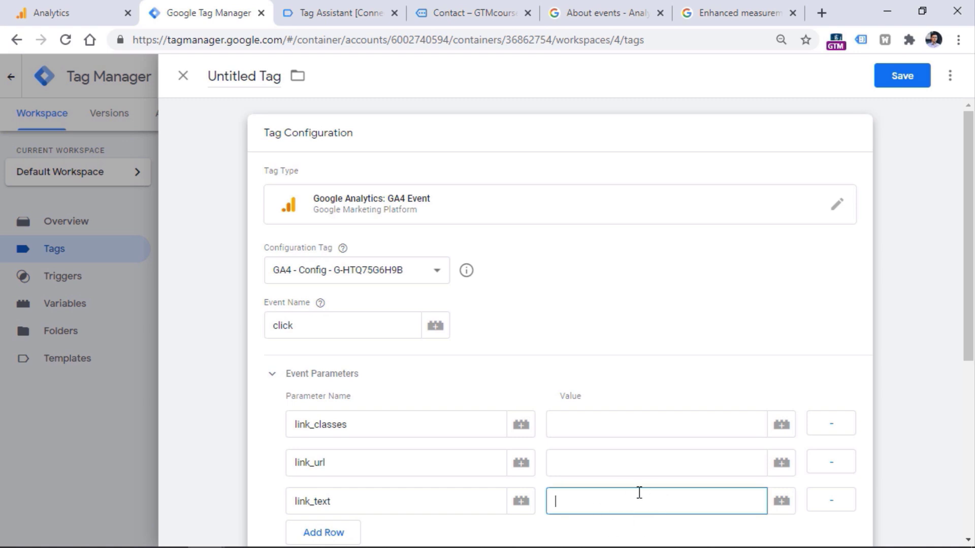
key(ctrl+Tab)
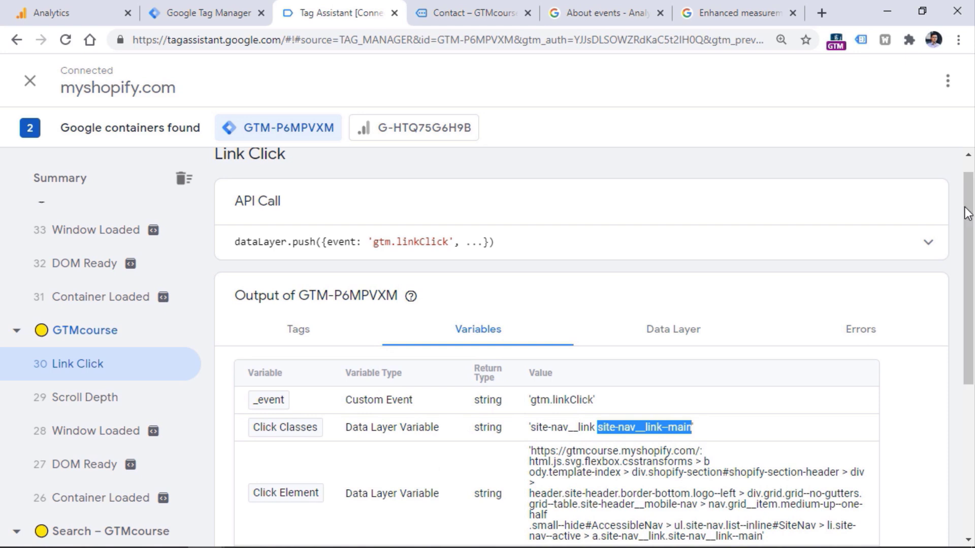
scroll(255, 384, down, 3)
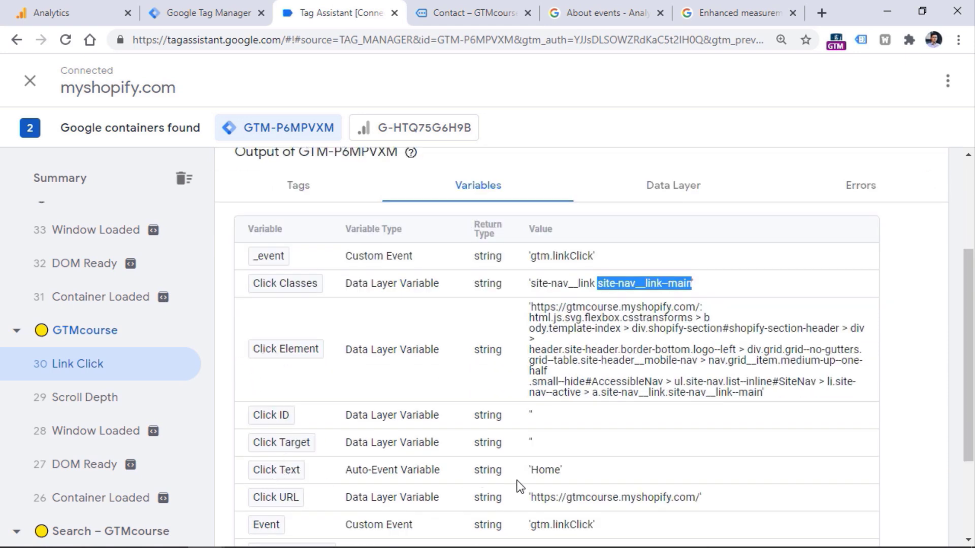
double_click(546, 473)
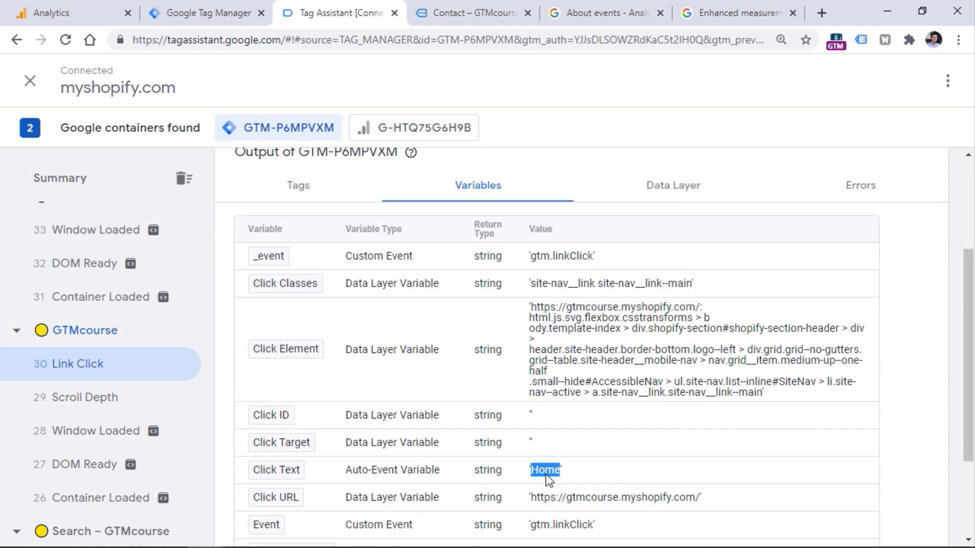
click(272, 505)
drag(531, 498, 660, 500)
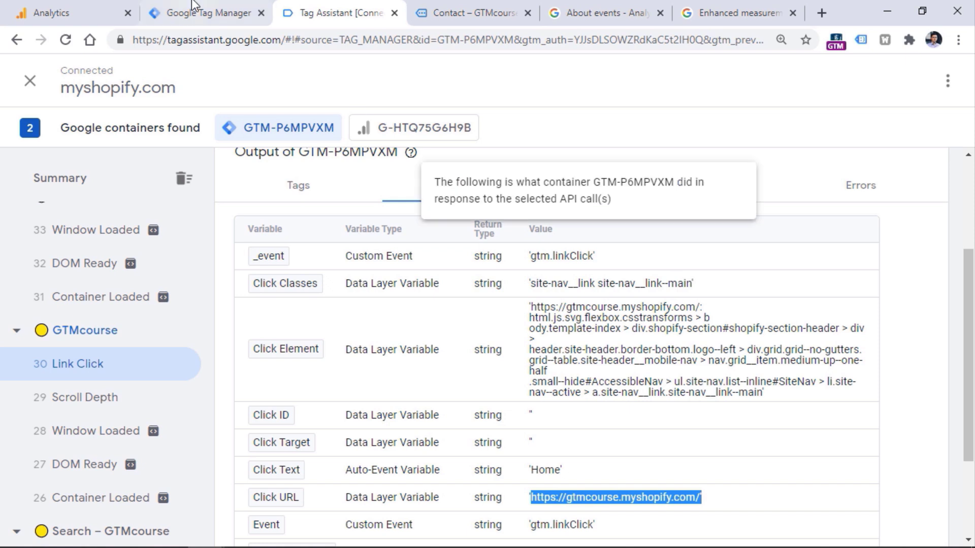
click(209, 13)
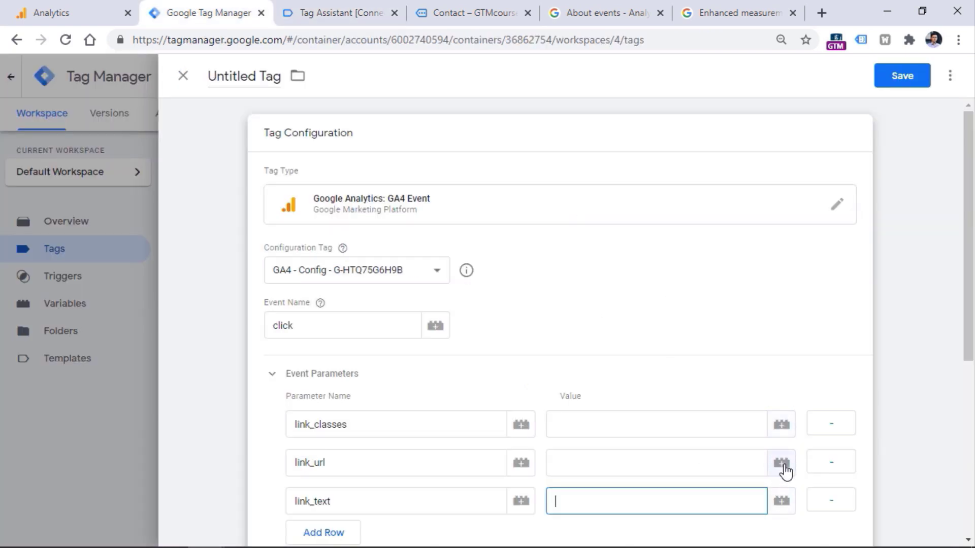
click(323, 402)
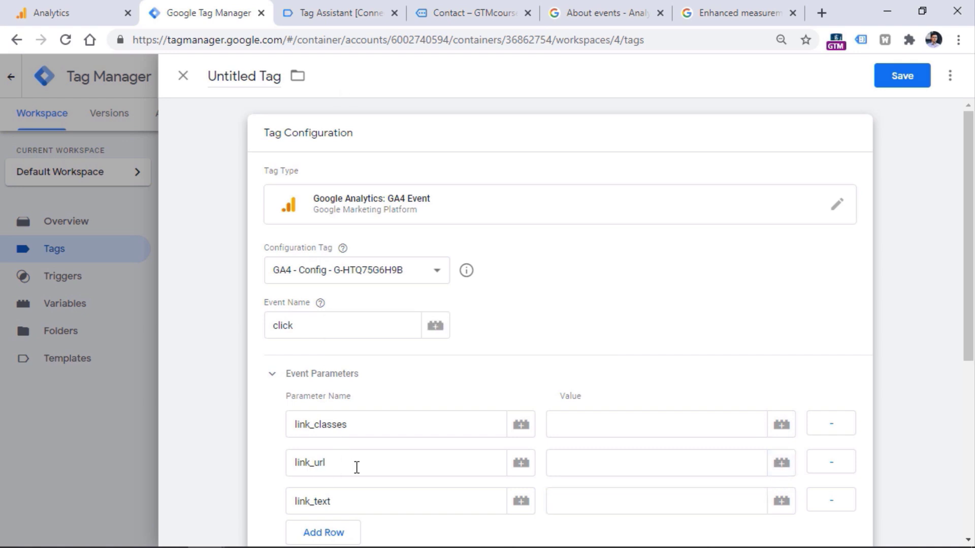
- Set the link_url parameter's value to the Click URL variable, checking that variable for the Link Click event in Tag Assistant
click(782, 463)
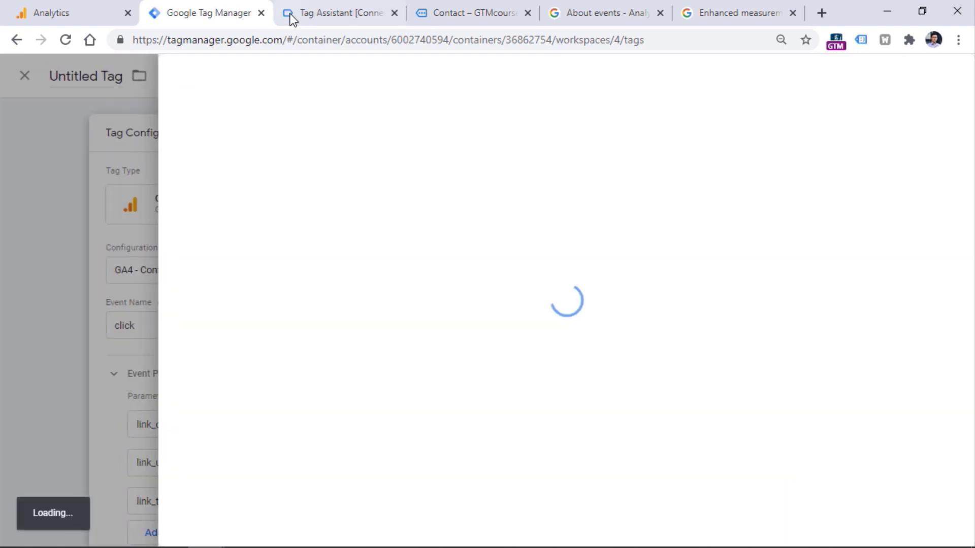
click(333, 12)
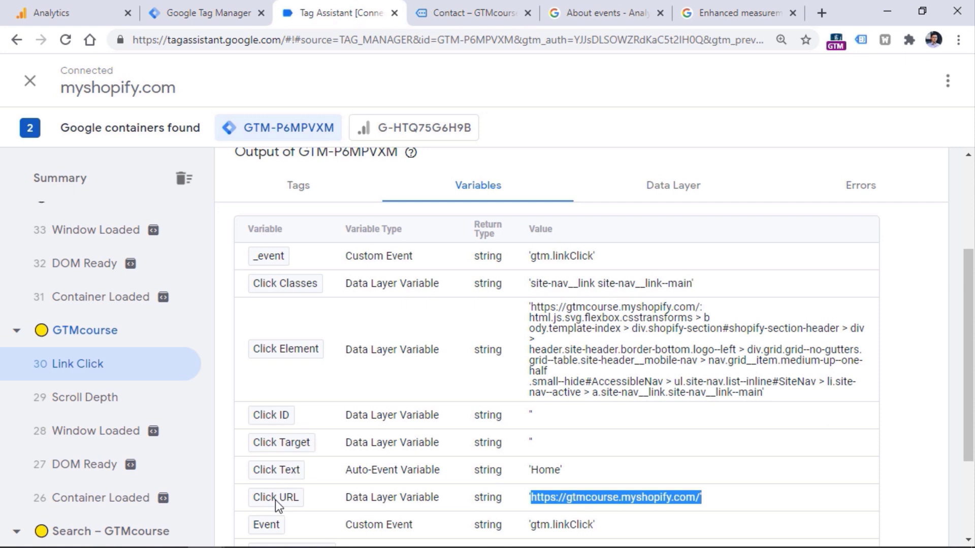
click(544, 500)
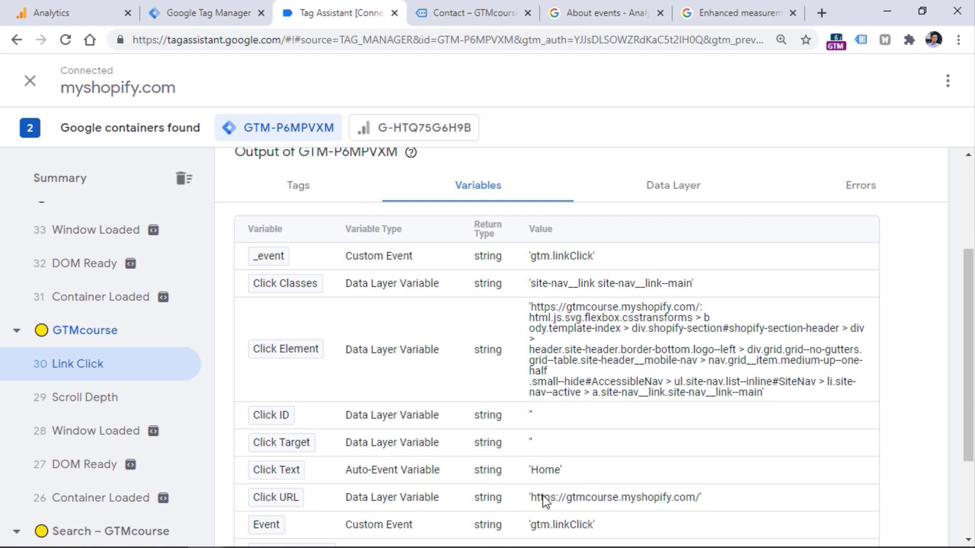
drag(531, 500, 683, 498)
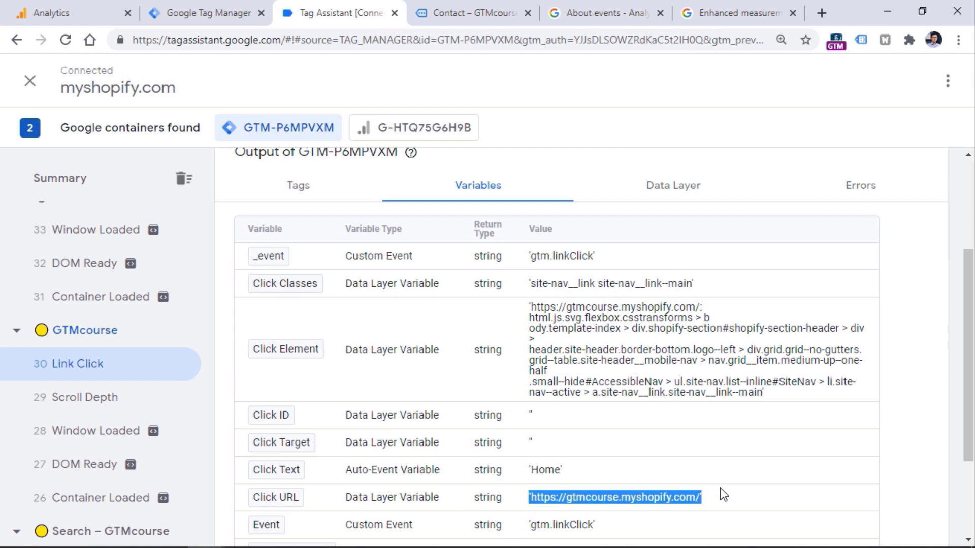
click(198, 12)
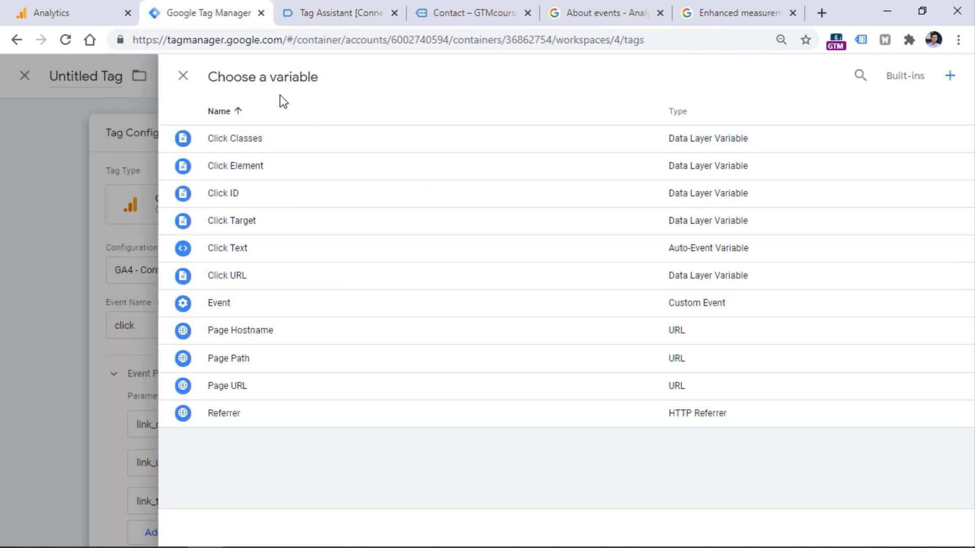
click(226, 275)
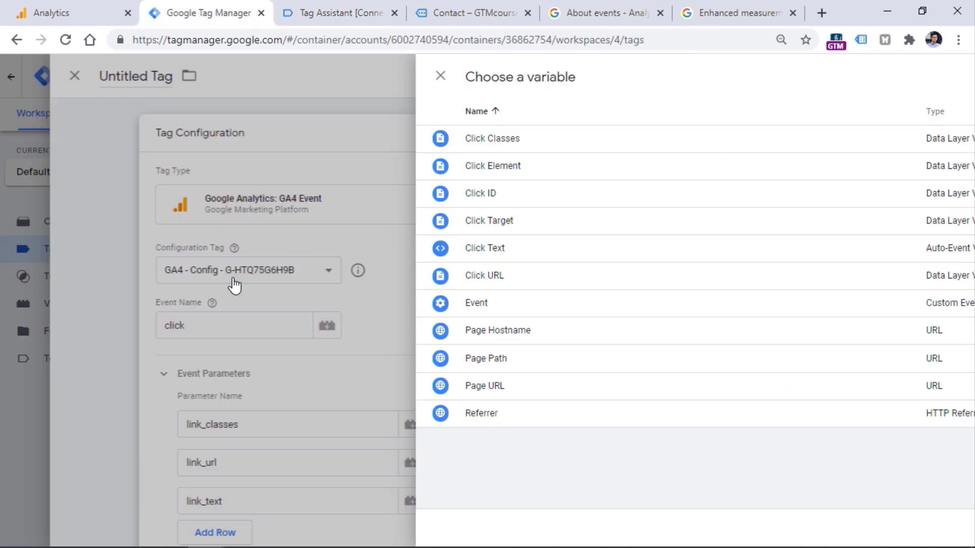
- Set the link_text parameter's value to the Click Text variable, confirming the variable's name in Tag Assistant
click(592, 502)
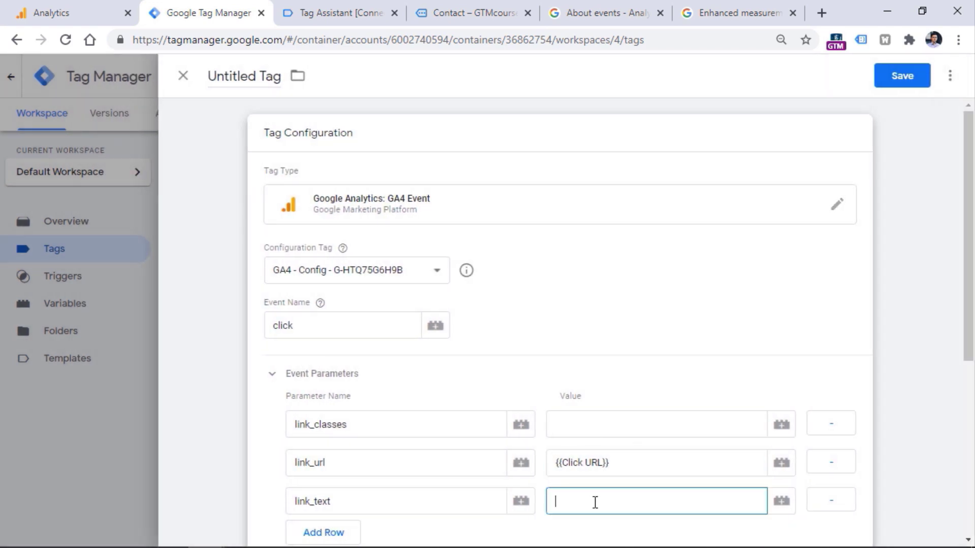
click(359, 5)
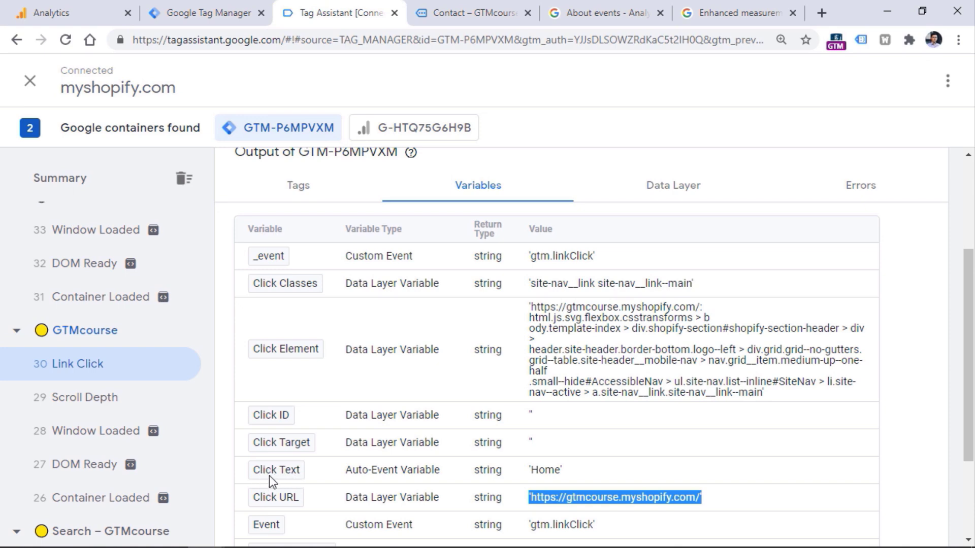
click(203, 13)
click(635, 464)
click(620, 508)
click(782, 501)
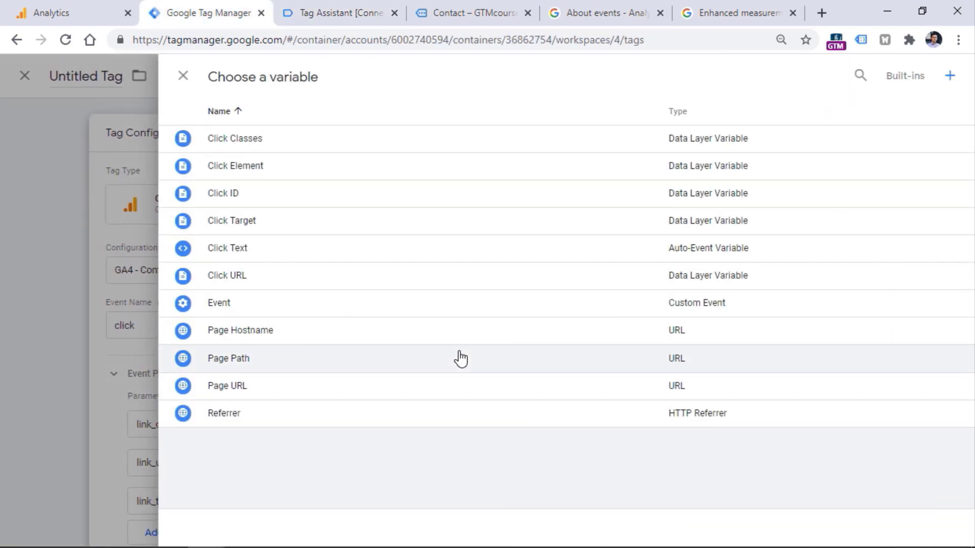
click(241, 250)
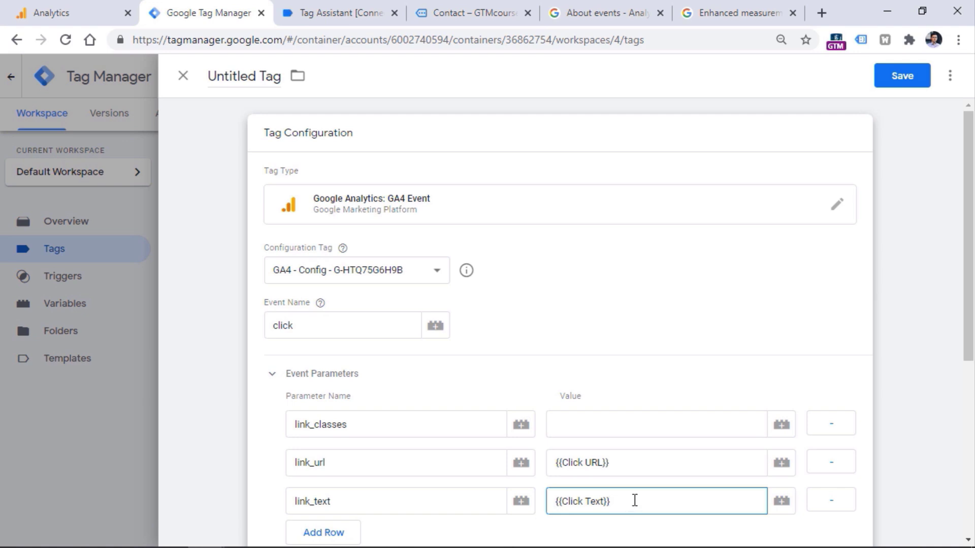
drag(629, 502, 555, 500)
click(572, 501)
- Set the link_classes parameter's value to the fixed text "menu link", comparing it with the Click Classes variable in Tag Assistant
click(625, 430)
click(388, 6)
drag(529, 286, 693, 284)
click(694, 285)
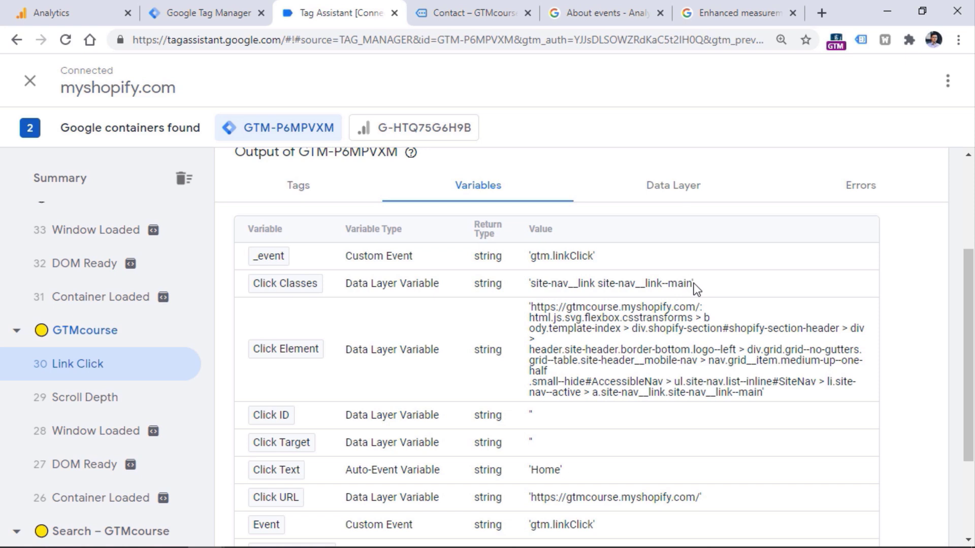
click(166, 16)
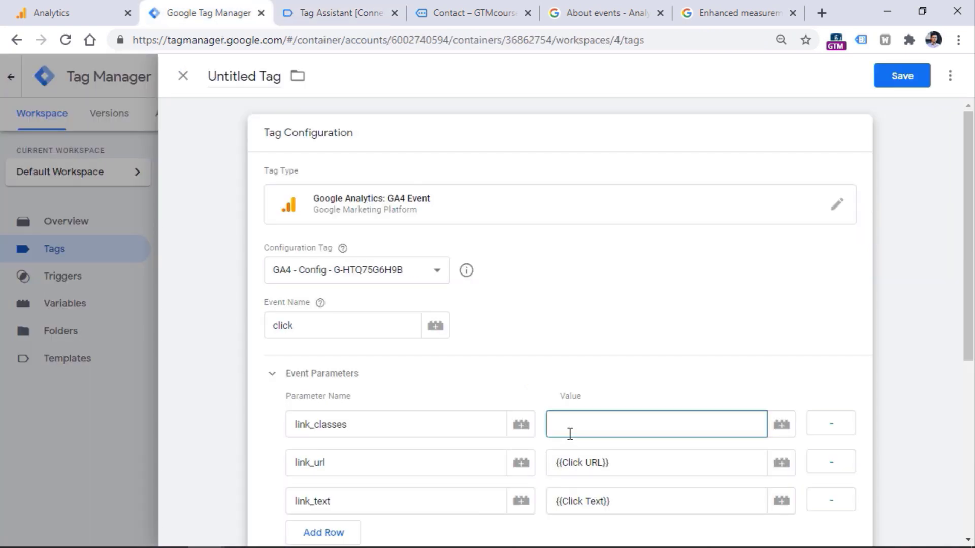
text(menu)
click(347, 3)
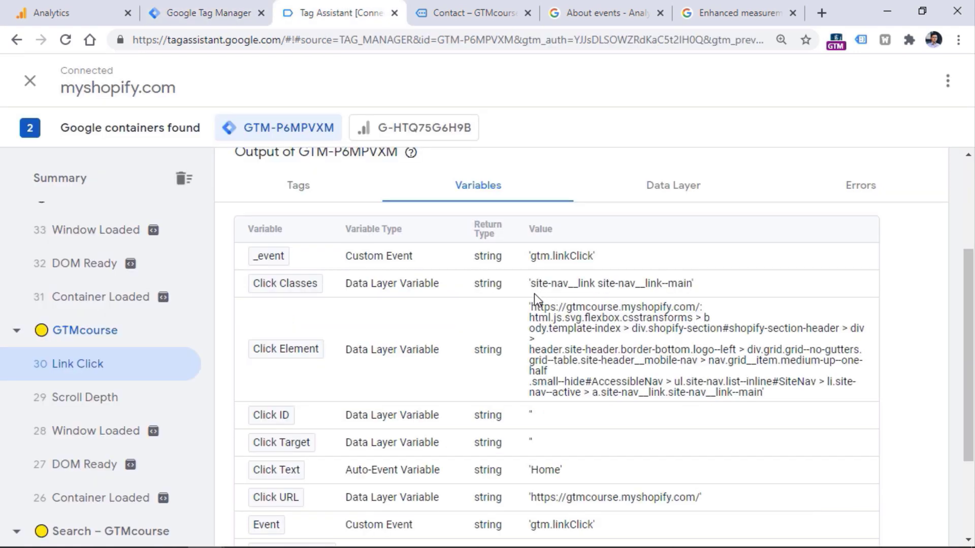
drag(689, 293, 696, 295)
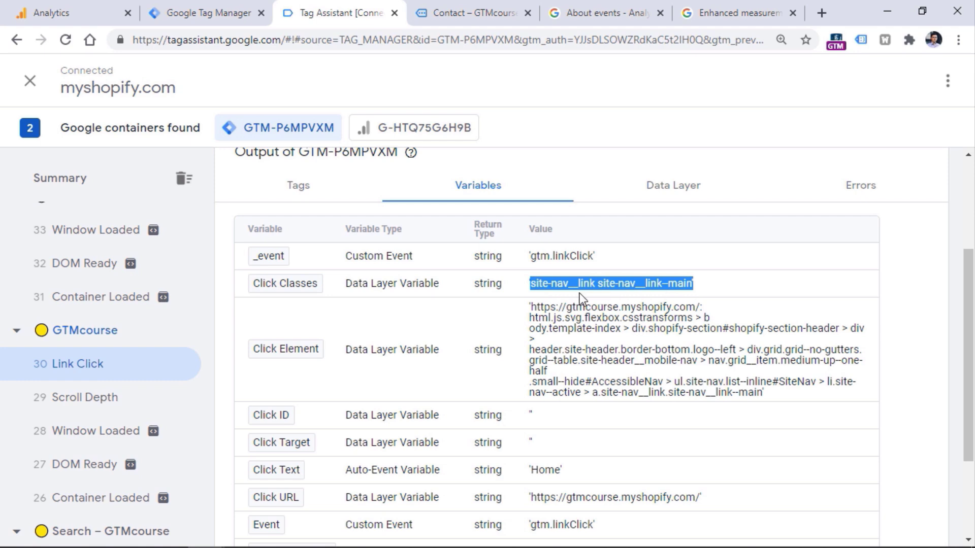
click(148, 5)
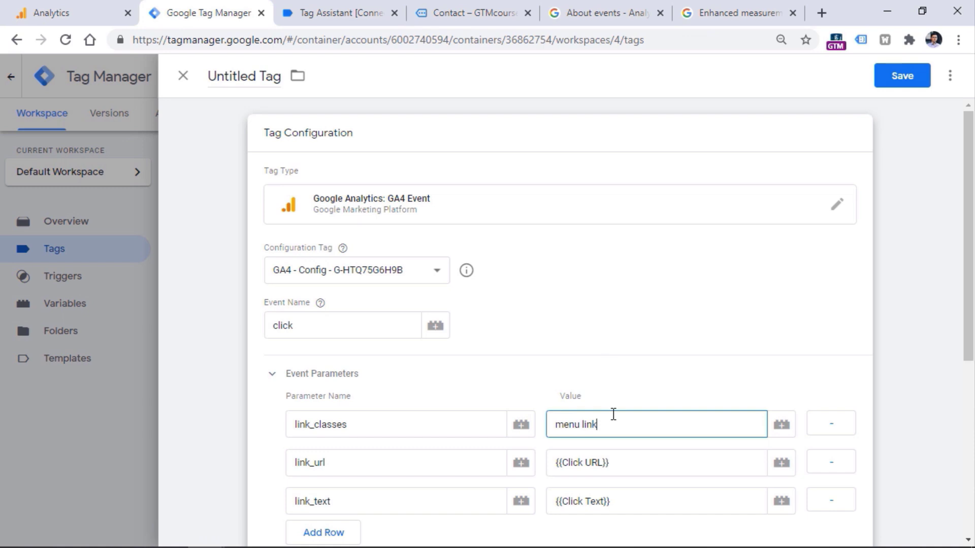
scroll(610, 254, down, 3)
click(609, 216)
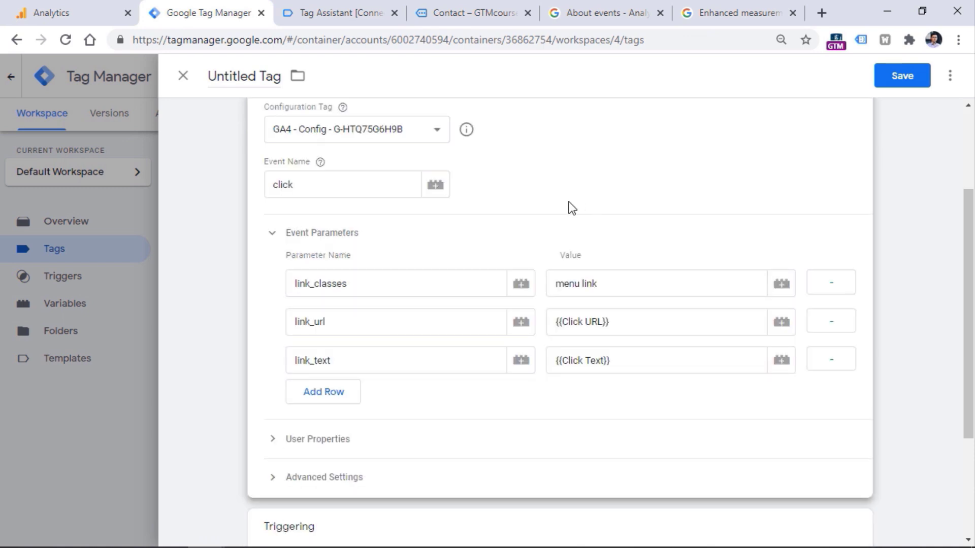
- Review the tag's event name click and the values of its link_classes, link_url and link_text parameters
click(312, 184)
drag(312, 184, 272, 186)
double_click(297, 286)
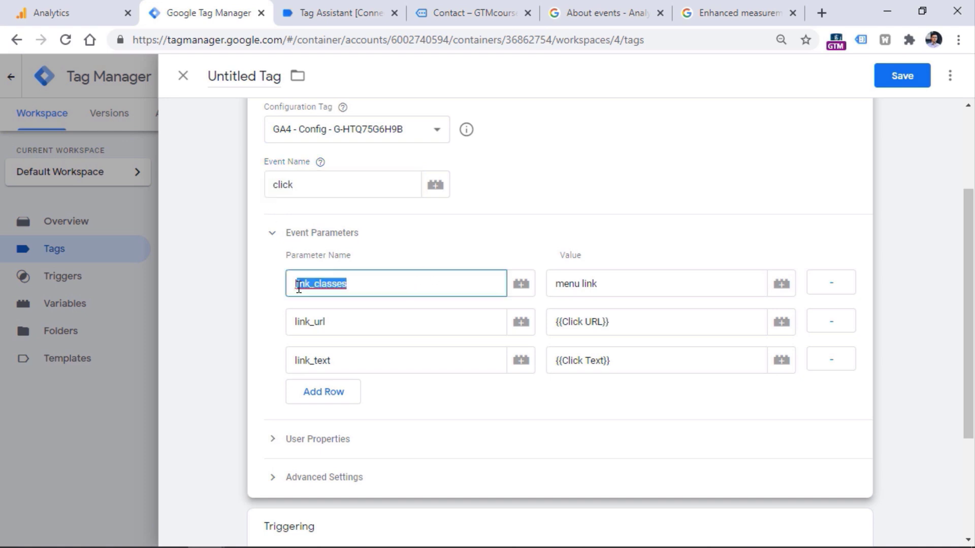
click(627, 292)
drag(620, 283, 542, 286)
click(444, 328)
click(630, 318)
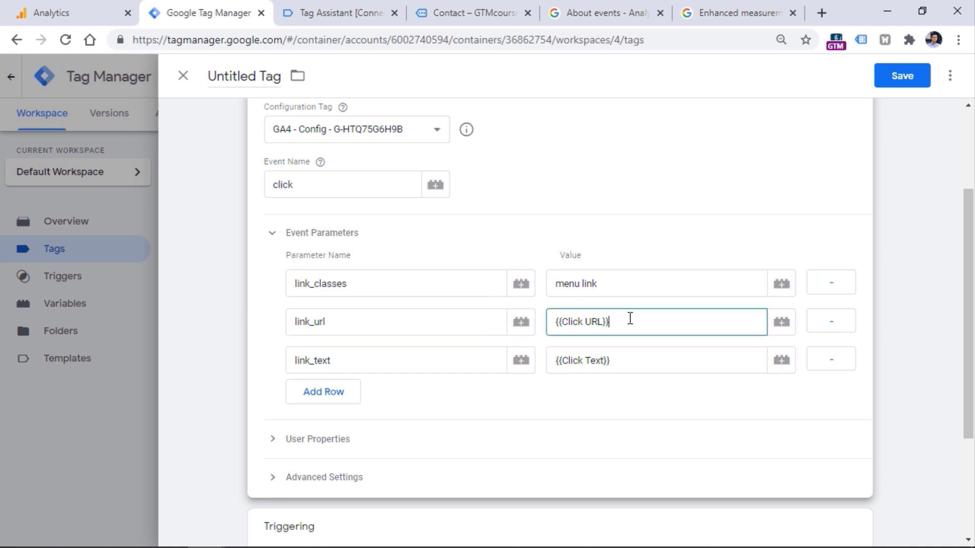
drag(623, 318, 555, 320)
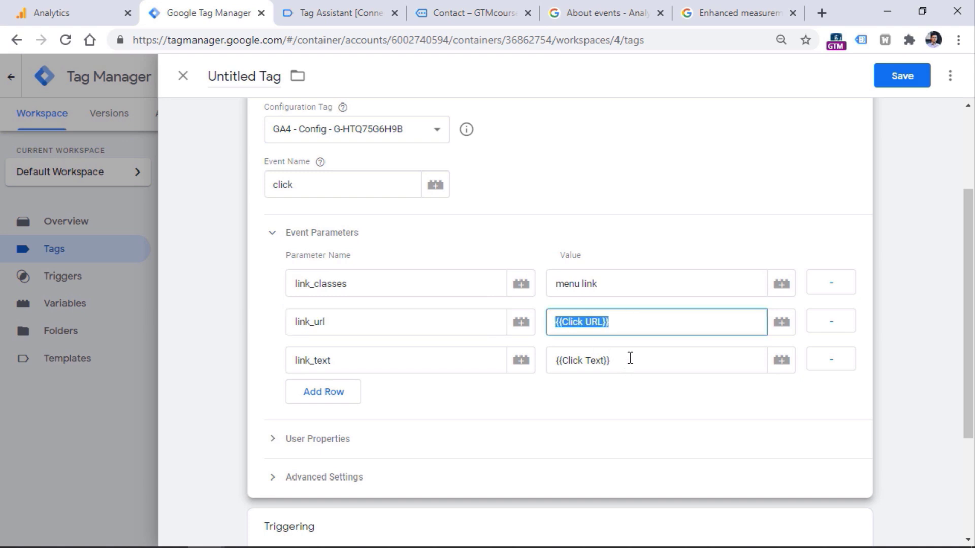
drag(634, 359, 556, 365)
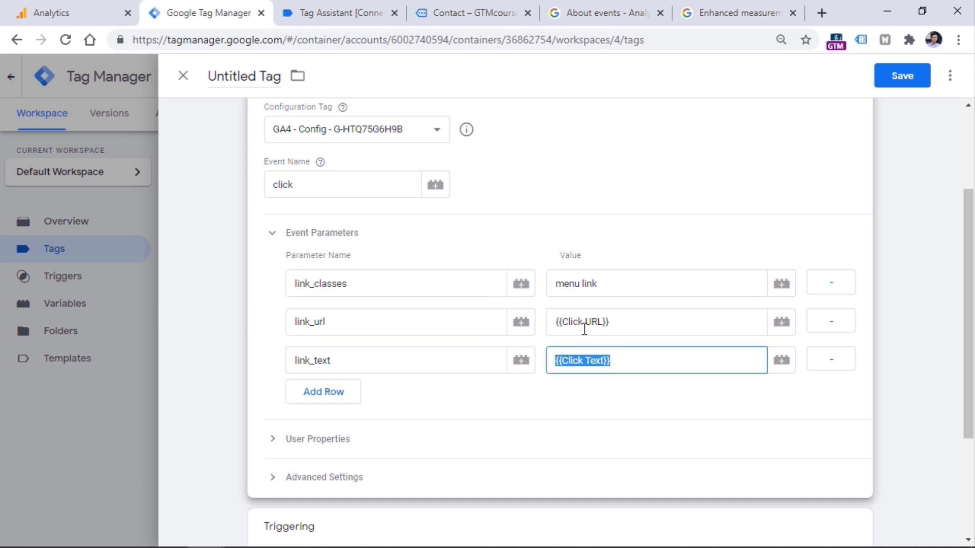
- Follow the store's Home menu link and compare the Click URL of its Link Click event in Tag Assistant with the tag's link_url parameter
key(ctrl+4)
click(356, 86)
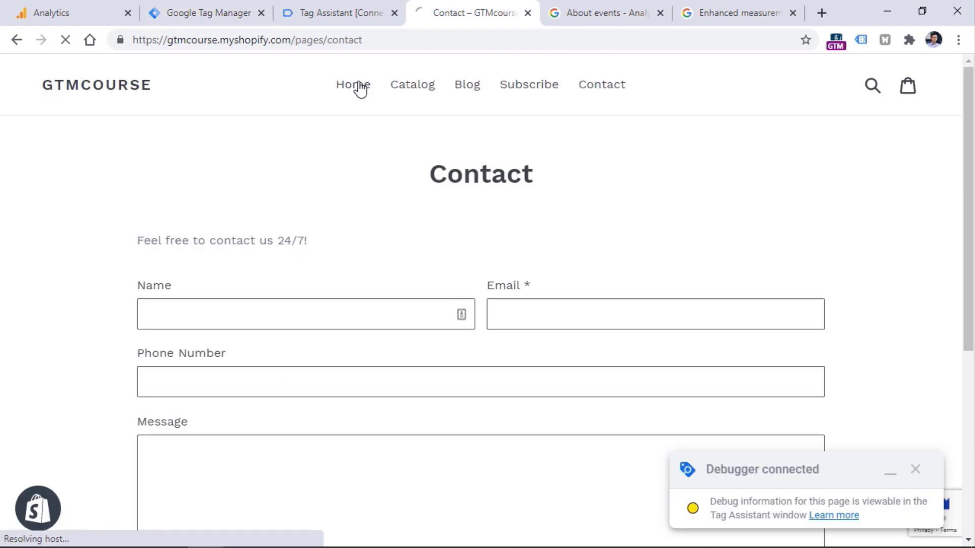
key(ctrl+3)
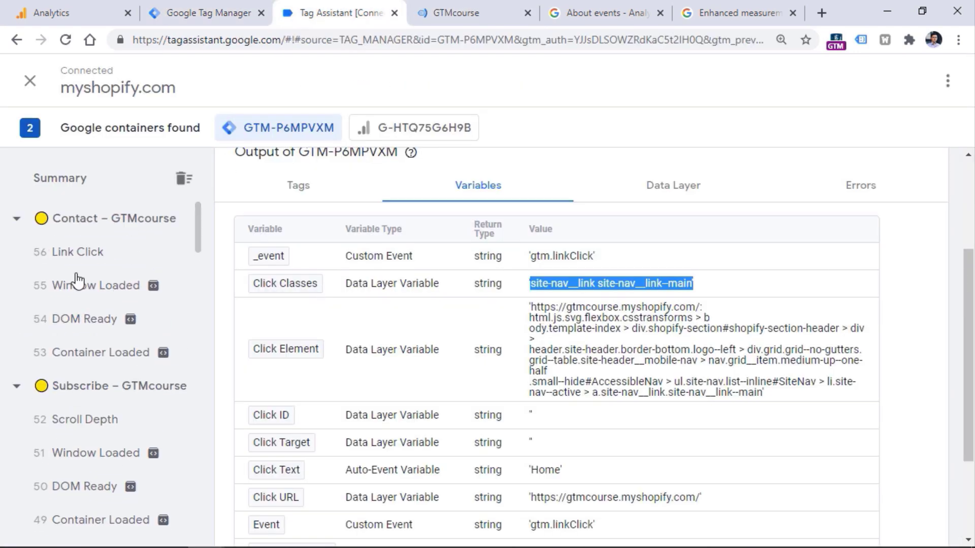
click(94, 261)
scroll(491, 367, down, 1)
scroll(494, 369, down, 2)
drag(530, 363, 693, 368)
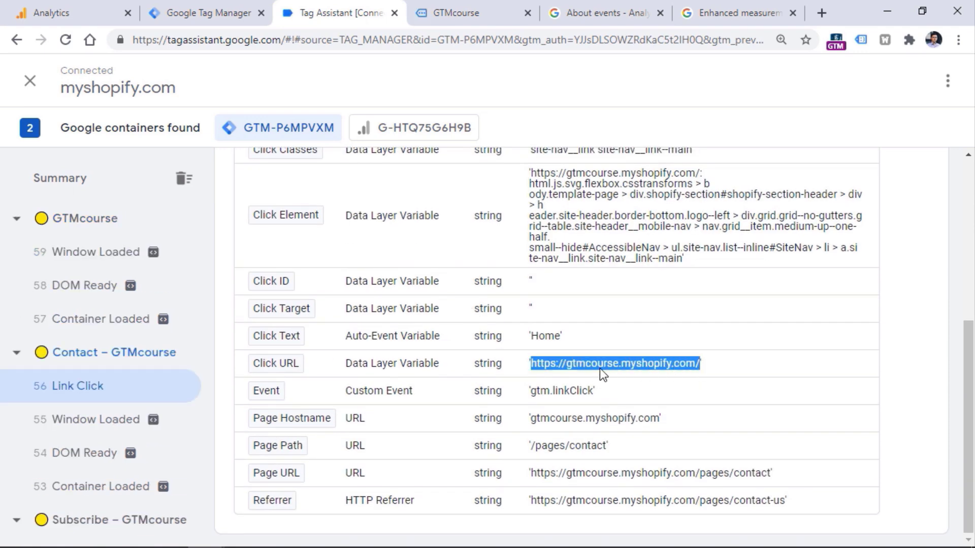
click(226, 8)
drag(326, 321, 290, 319)
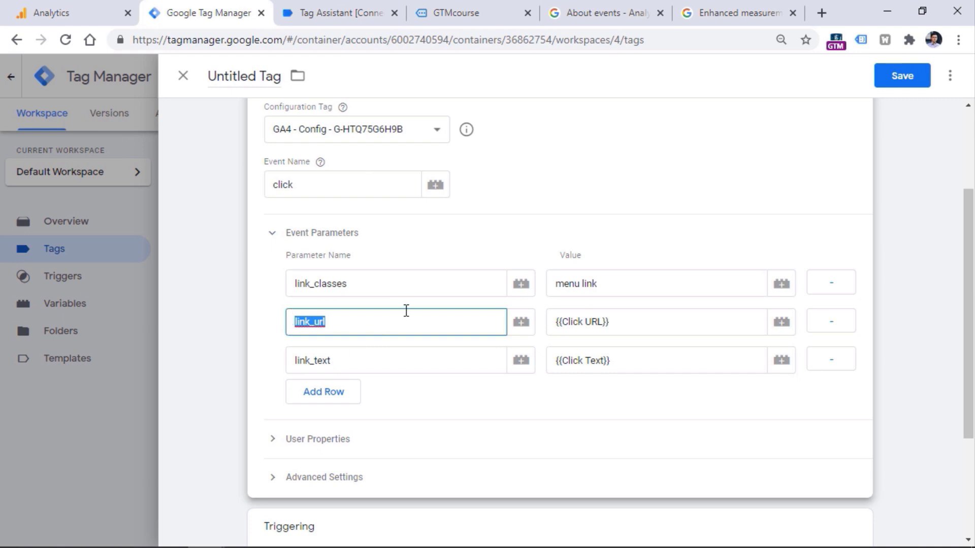
- Assign the "Link click - menu item" trigger to the tag
scroll(340, 386, down, 3)
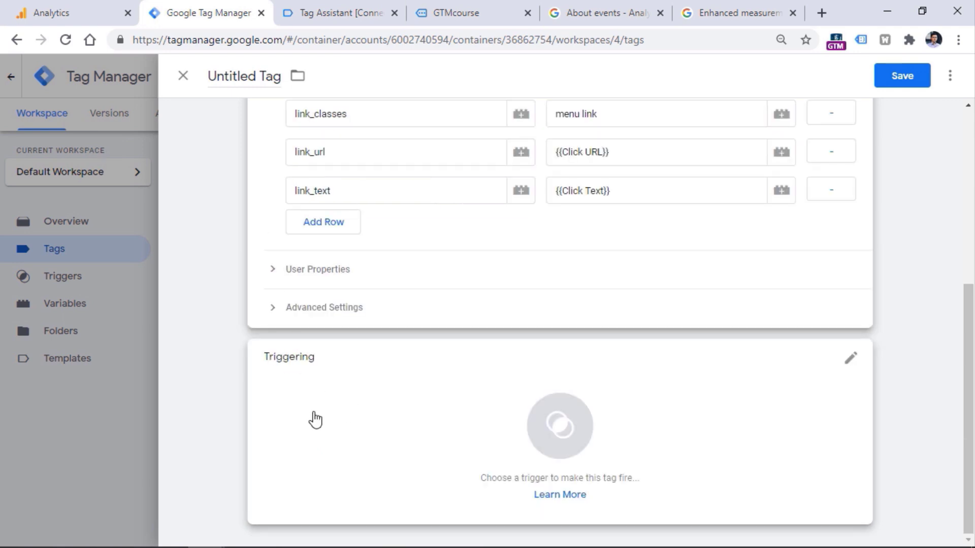
click(844, 369)
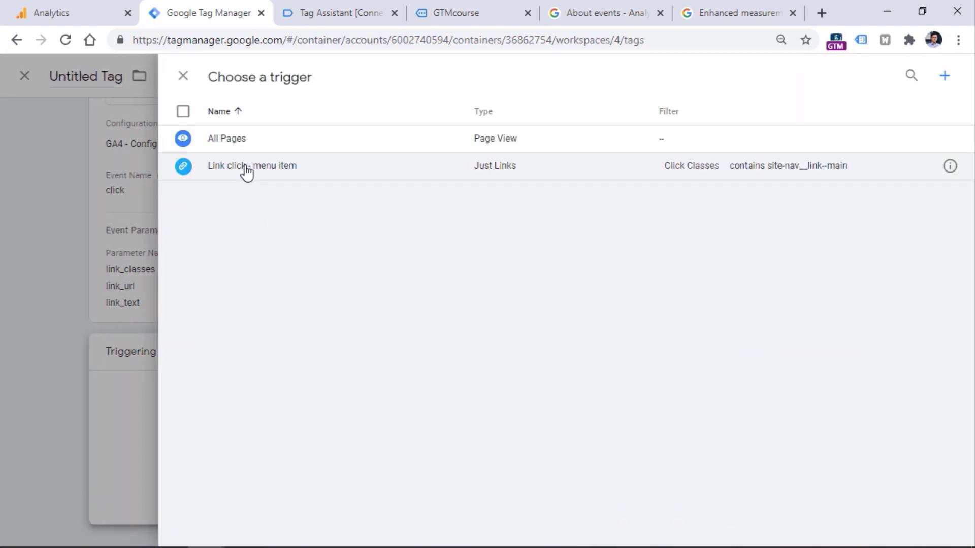
click(274, 173)
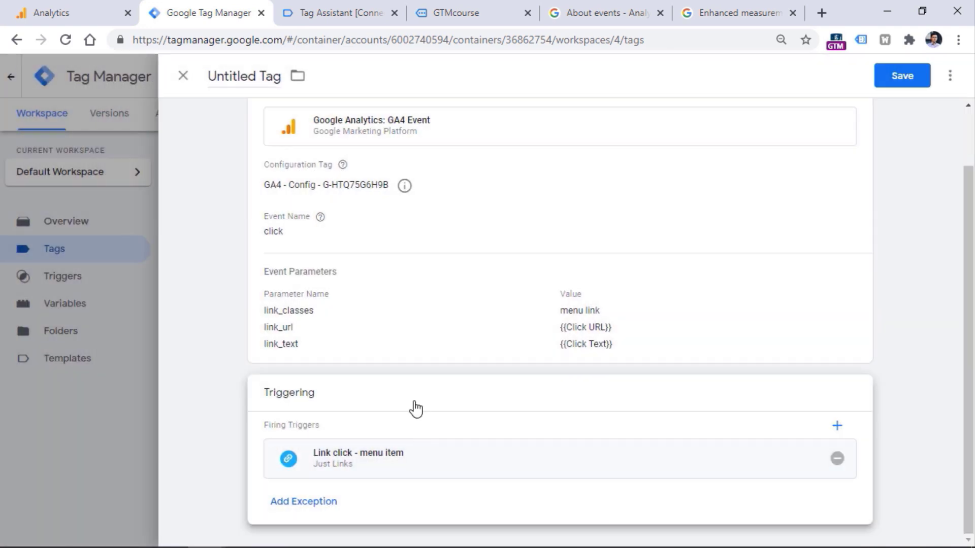
- Name the tag "GA4 Event - Menu Link Click" and save it
scroll(414, 406, up, 3)
click(233, 77)
key(BackSpace)
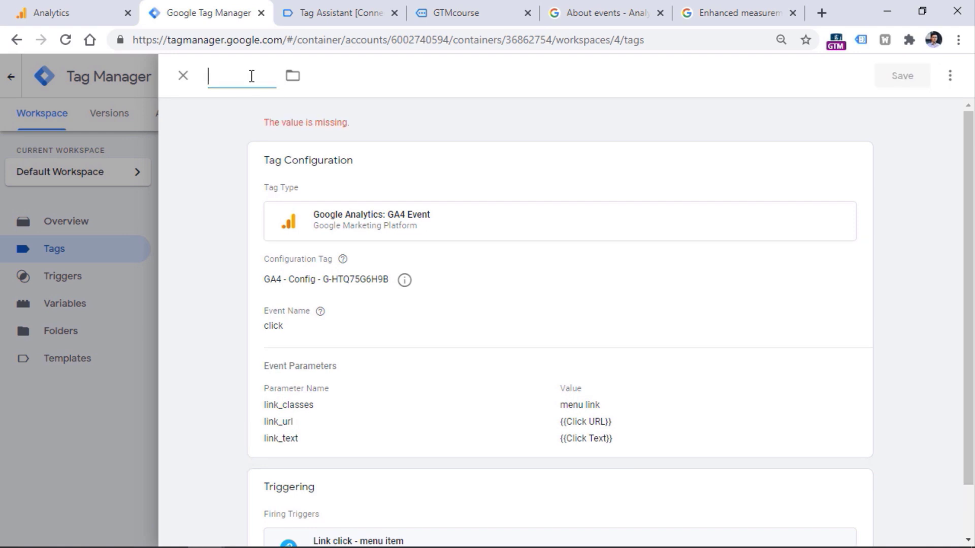
text(GA4 Event -)
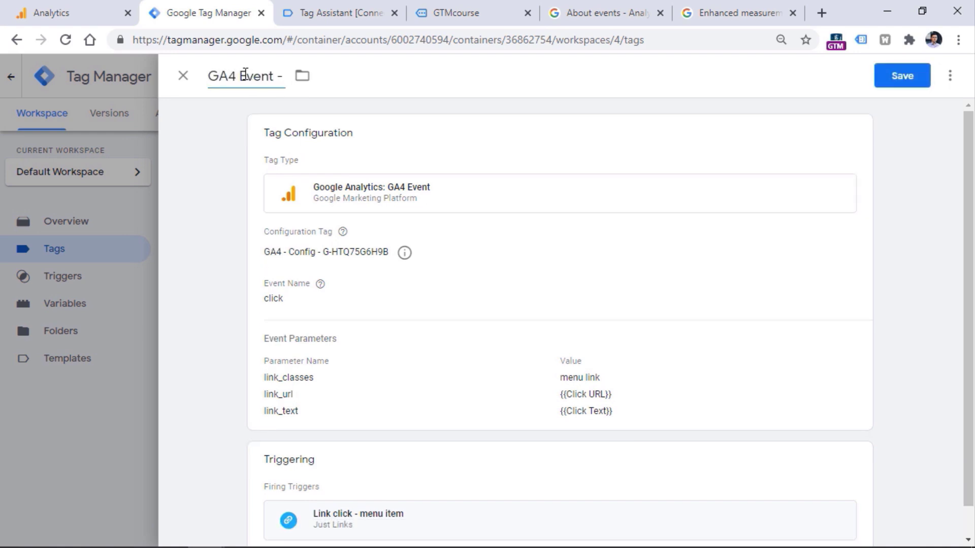
text( Menu Link Click)
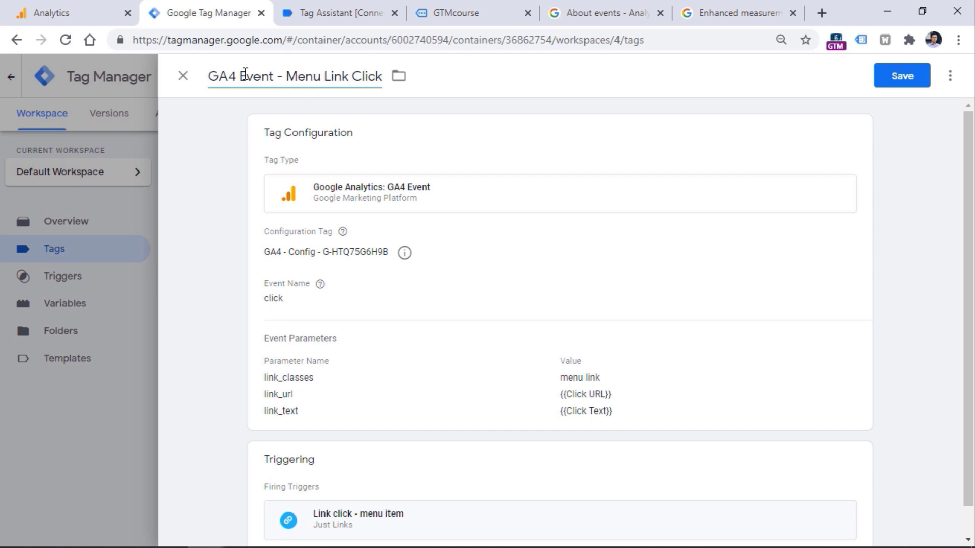
click(903, 76)
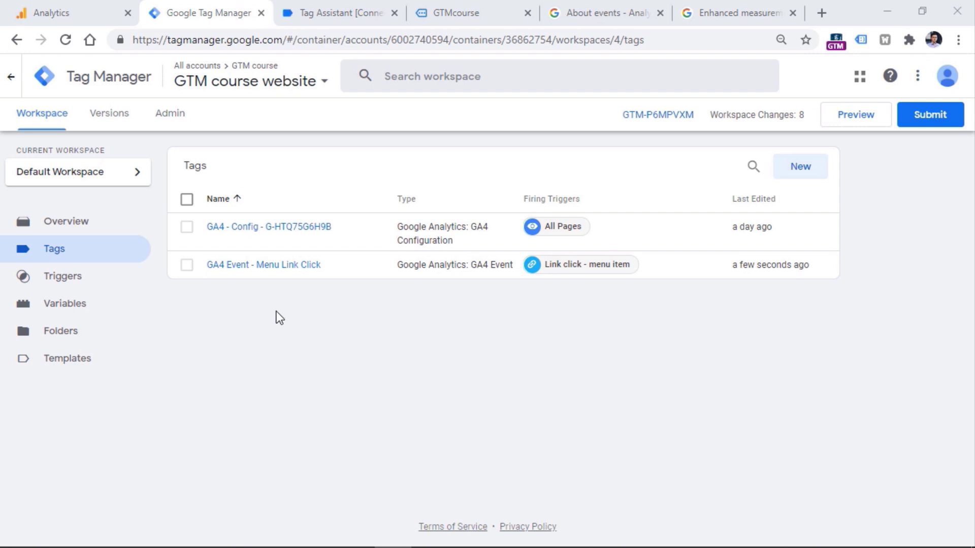
- Preview the container and test the store's footer Search link, checking the tags of its Link Click event in Tag Assistant
click(863, 125)
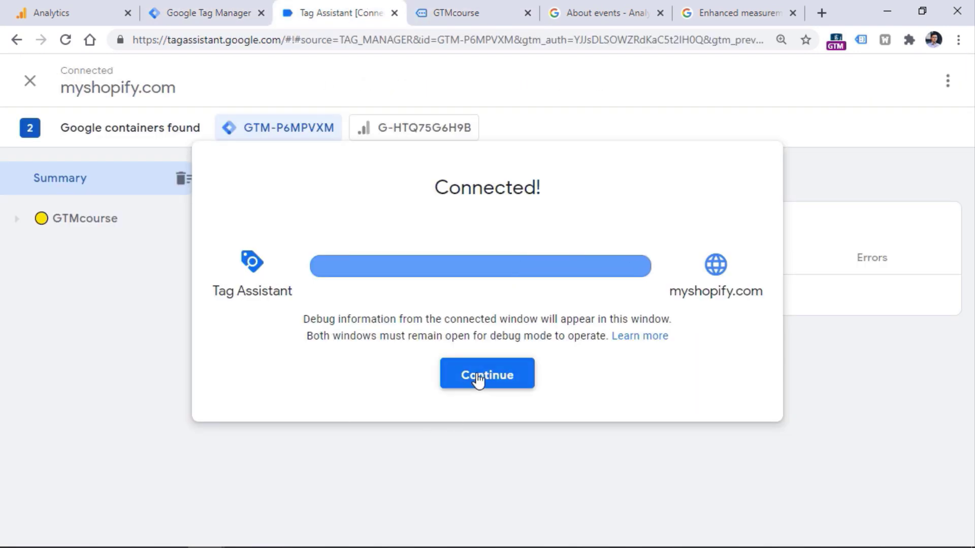
click(480, 376)
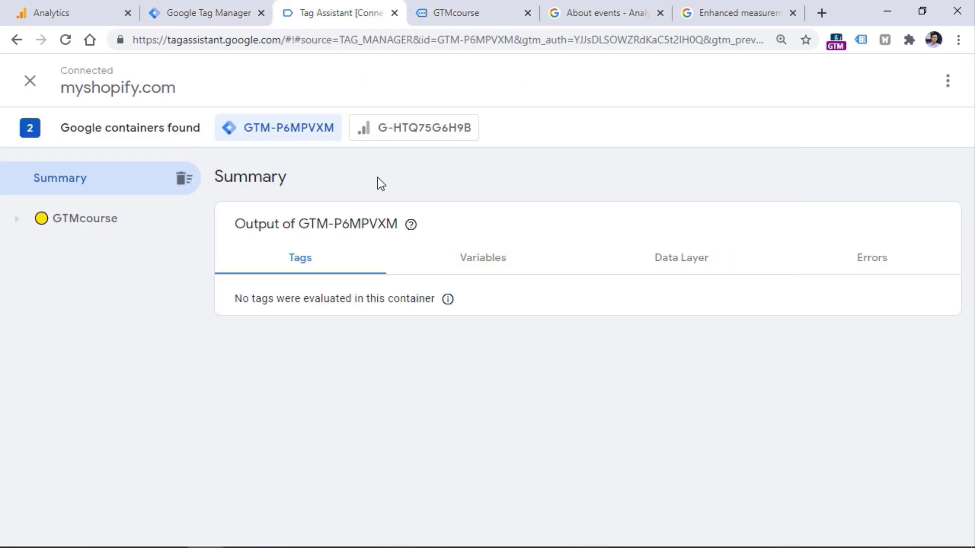
click(456, 12)
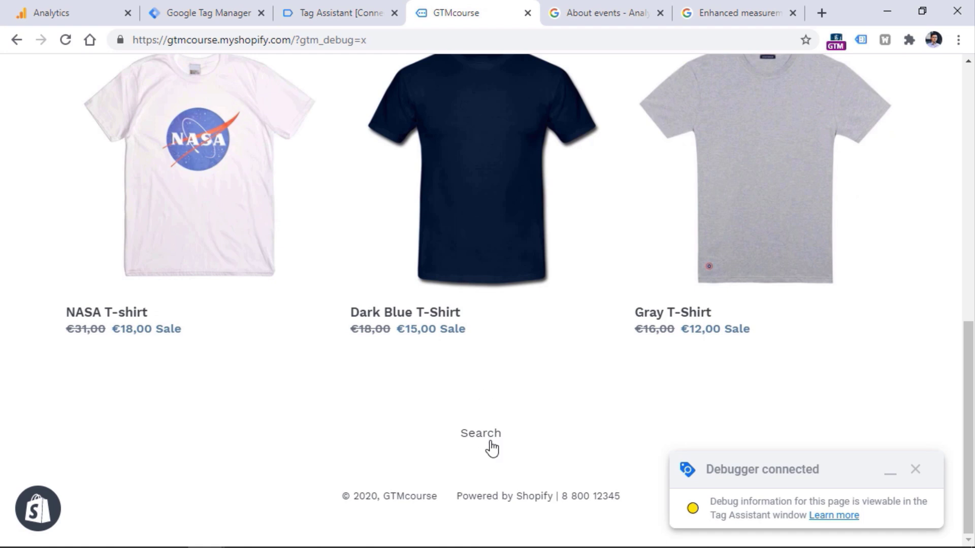
click(482, 441)
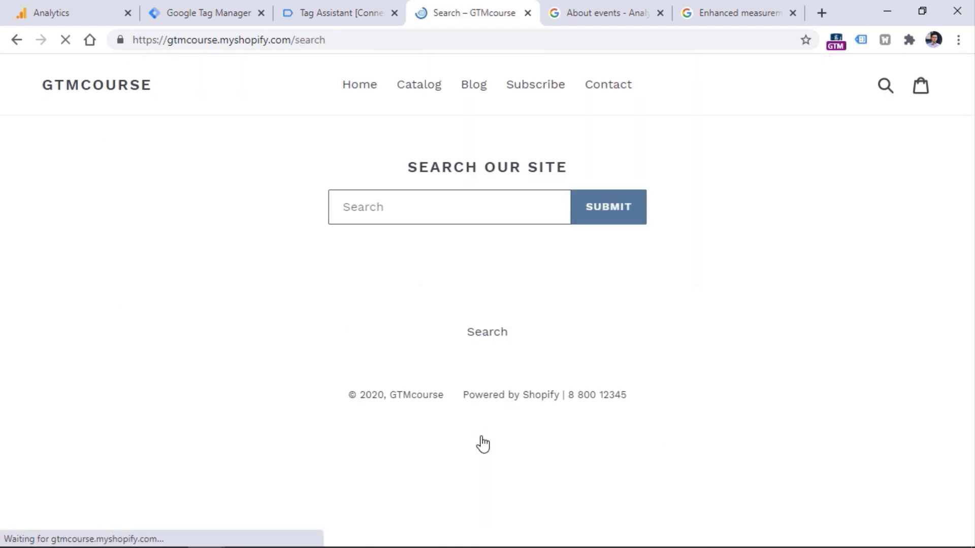
click(332, 12)
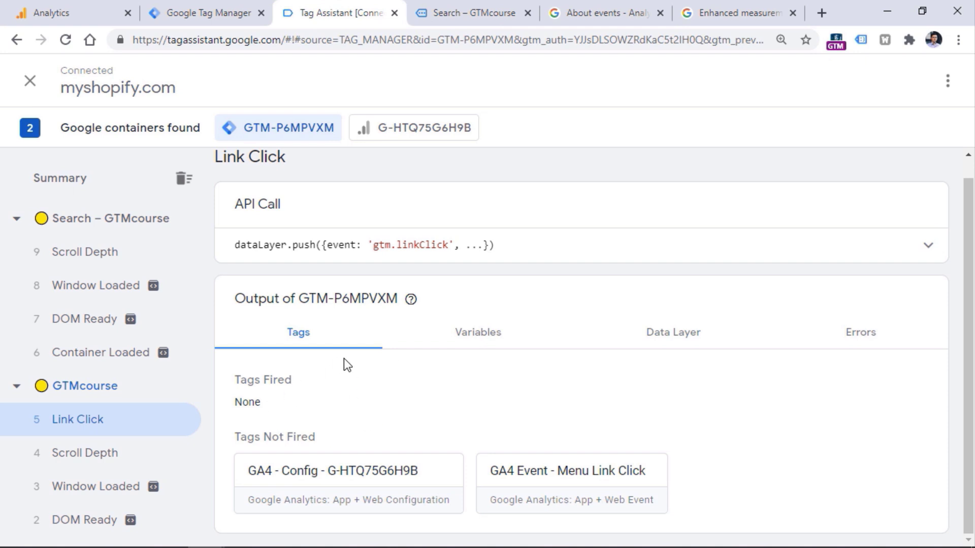
- Follow the store's Home, Catalog and Blog menu links, and inspect the Products page's Link Click event in Tag Assistant
click(508, 11)
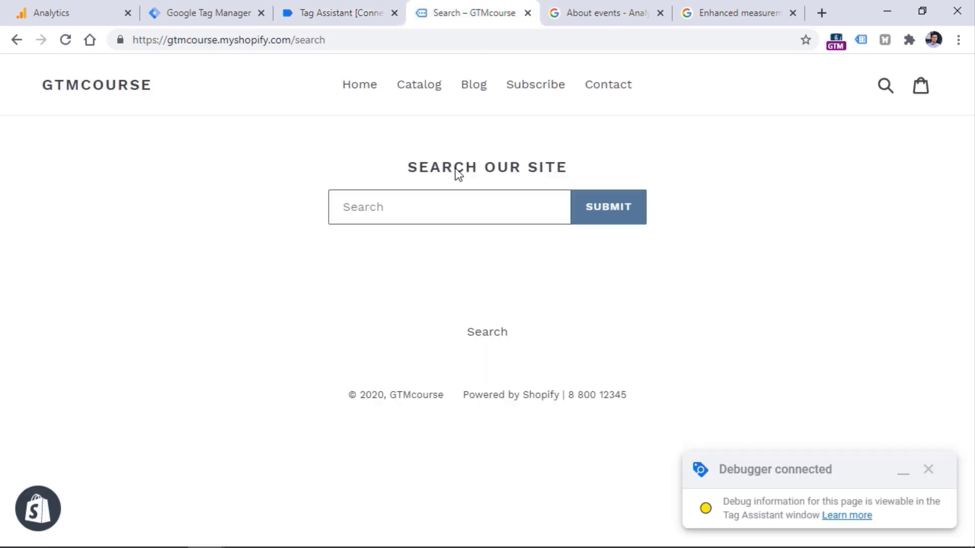
click(362, 94)
click(411, 96)
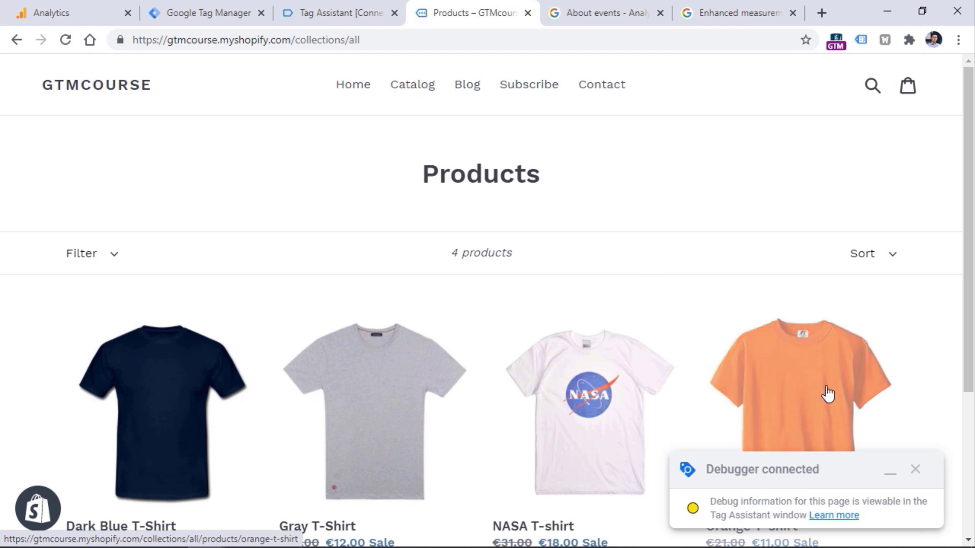
click(470, 90)
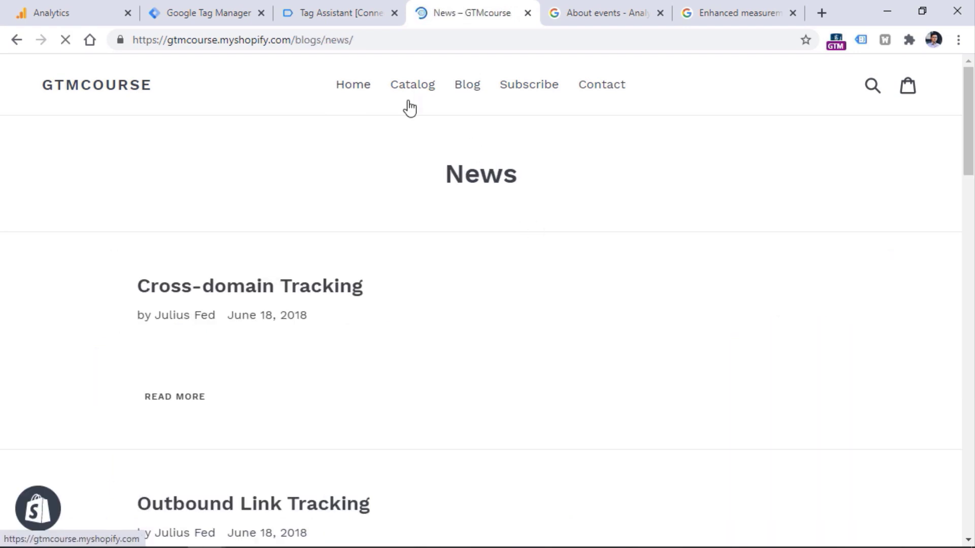
click(386, 4)
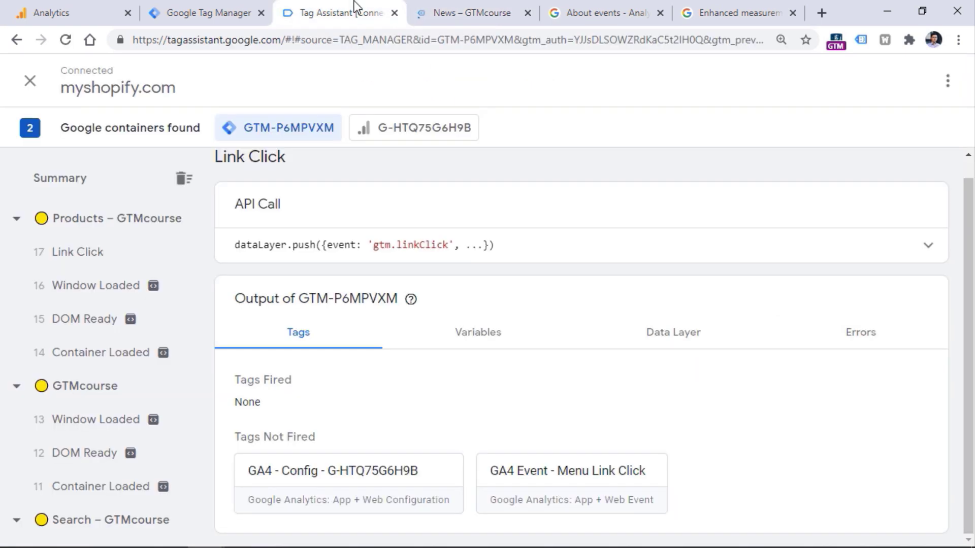
scroll(144, 244, down, 10)
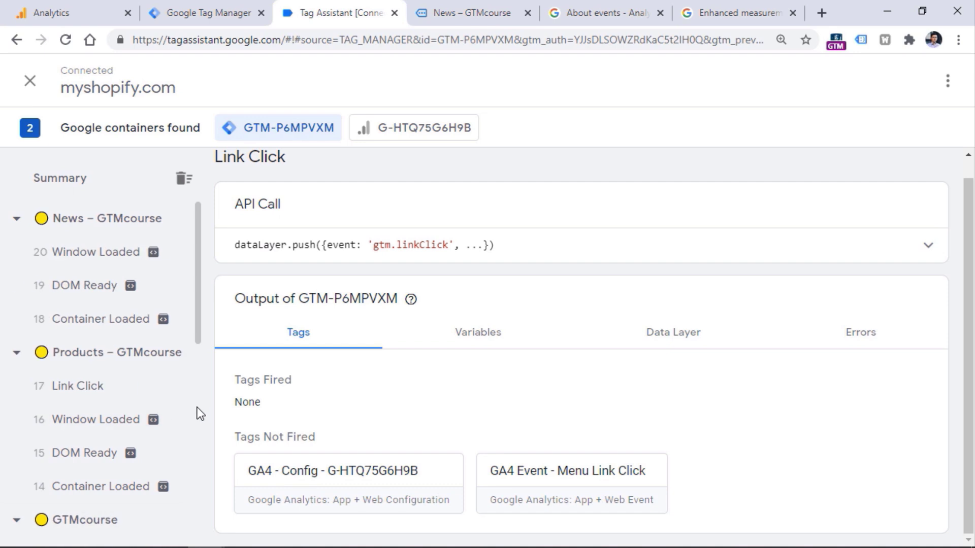
click(77, 389)
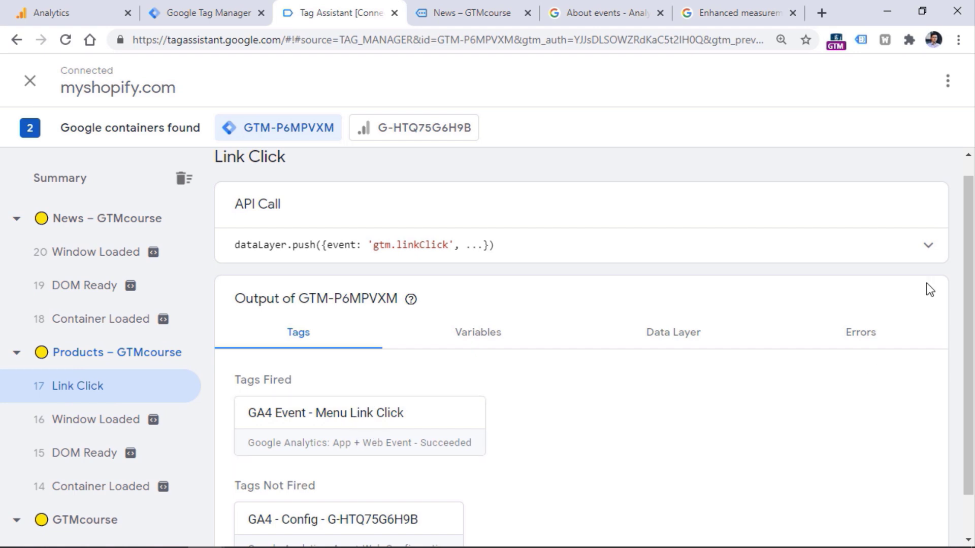
- Open the details of the GA4 Event - Menu Link Click tag and display its variables as values to check the event name and parameters
scroll(970, 226, down, 1)
click(355, 384)
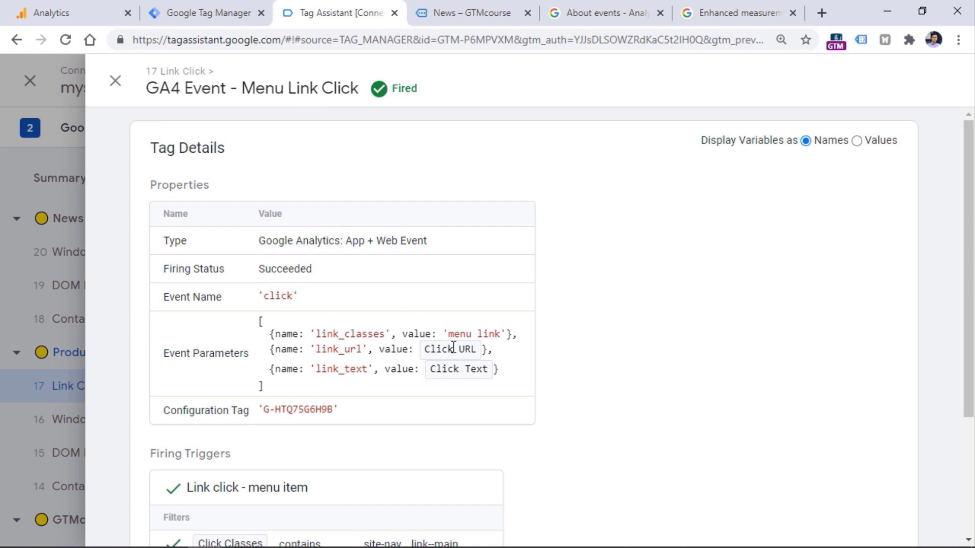
click(857, 140)
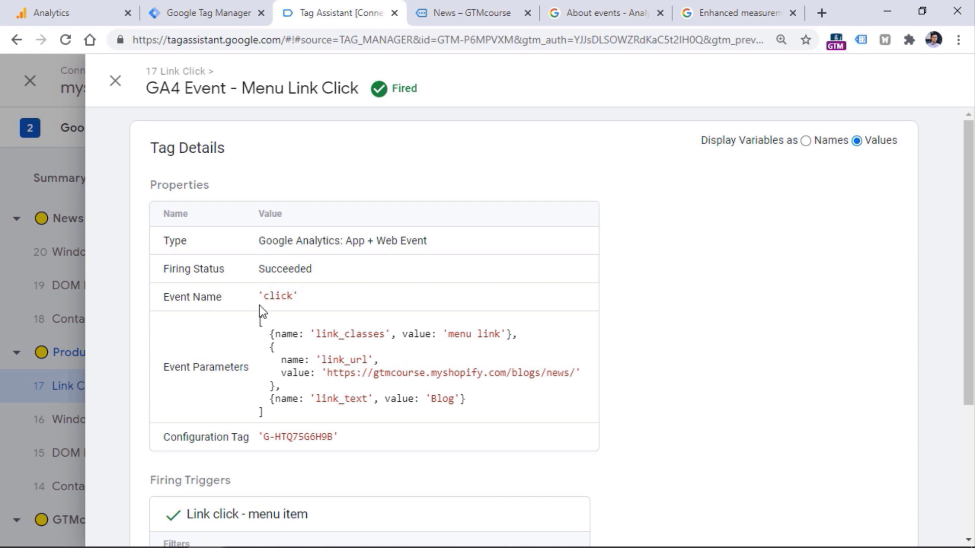
drag(259, 296, 299, 297)
click(300, 296)
- Examine the firing trigger's Click Classes filter with variables shown as names and as values, and return to Google Tag Manager
scroll(193, 315, down, 4)
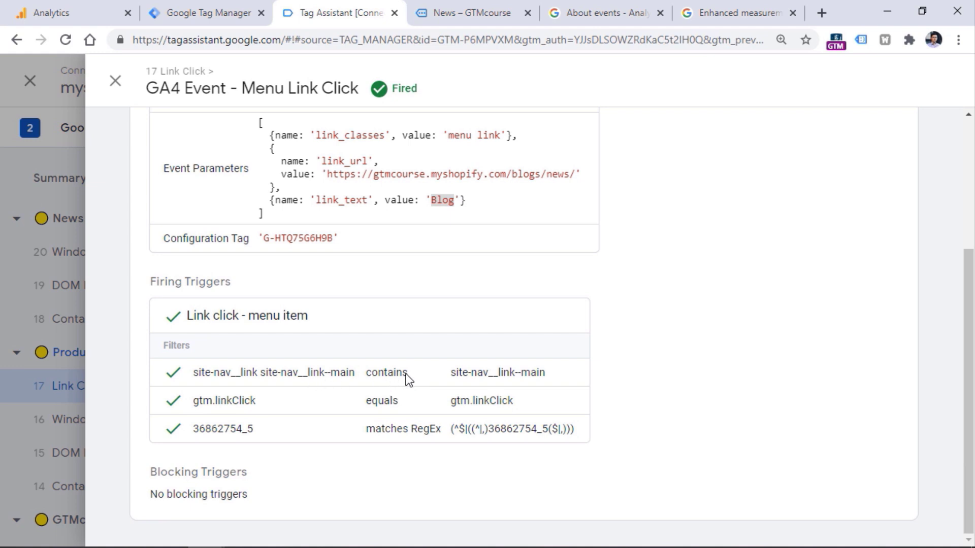
scroll(406, 374, up, 4)
click(803, 138)
scroll(702, 277, down, 4)
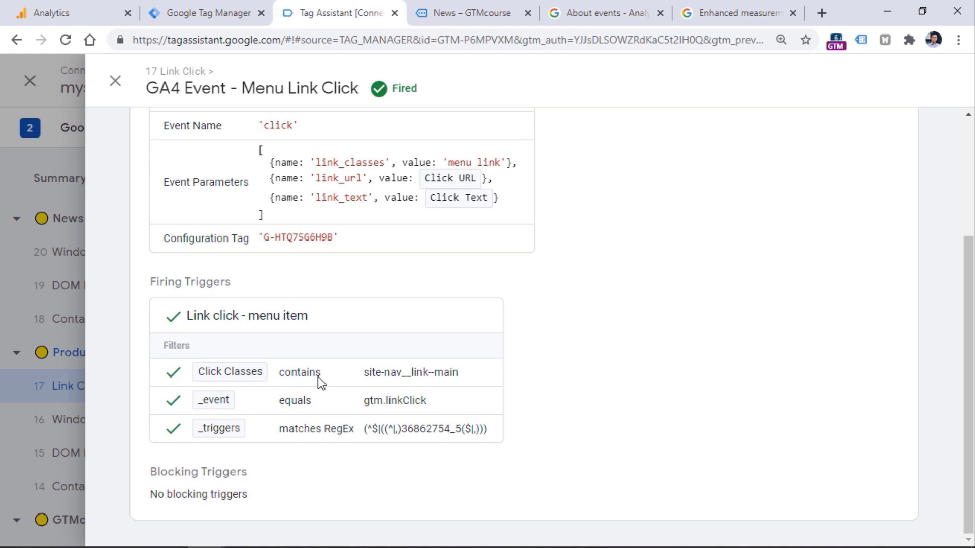
triple_click(449, 374)
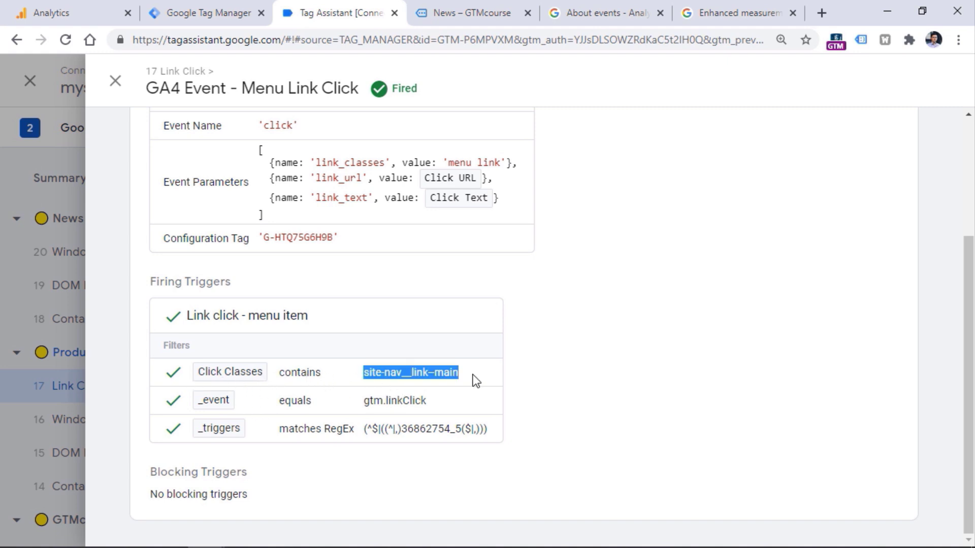
scroll(709, 188, up, 3)
click(856, 141)
scroll(855, 148, down, 4)
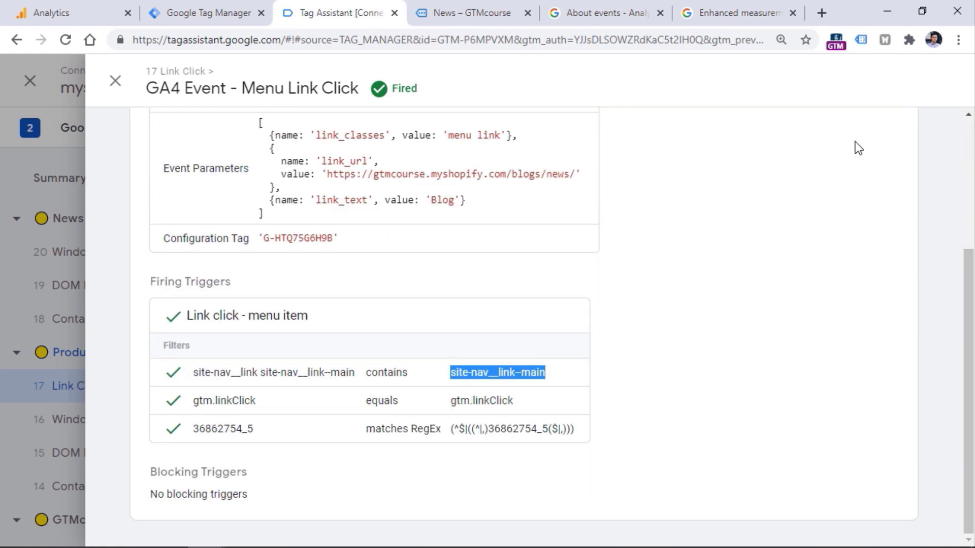
drag(195, 373, 354, 379)
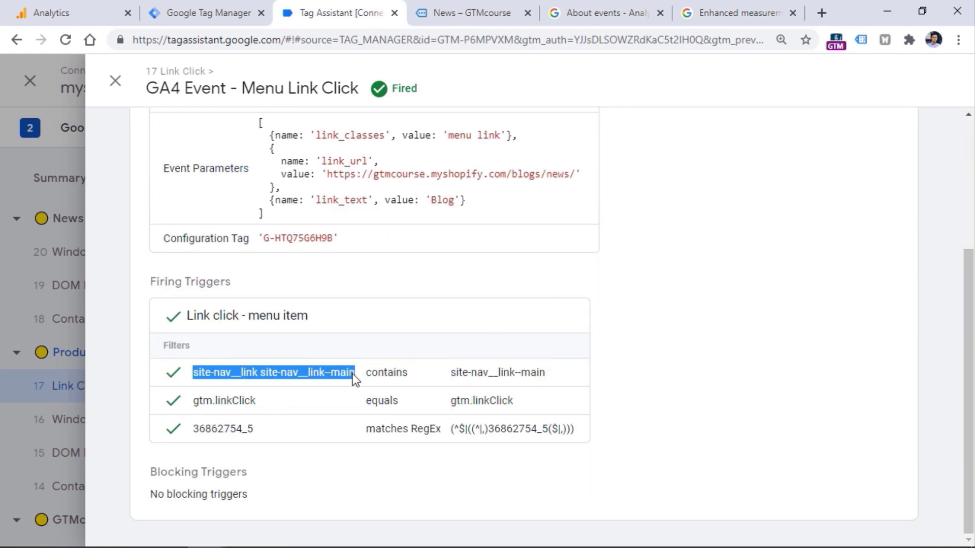
drag(451, 377, 553, 381)
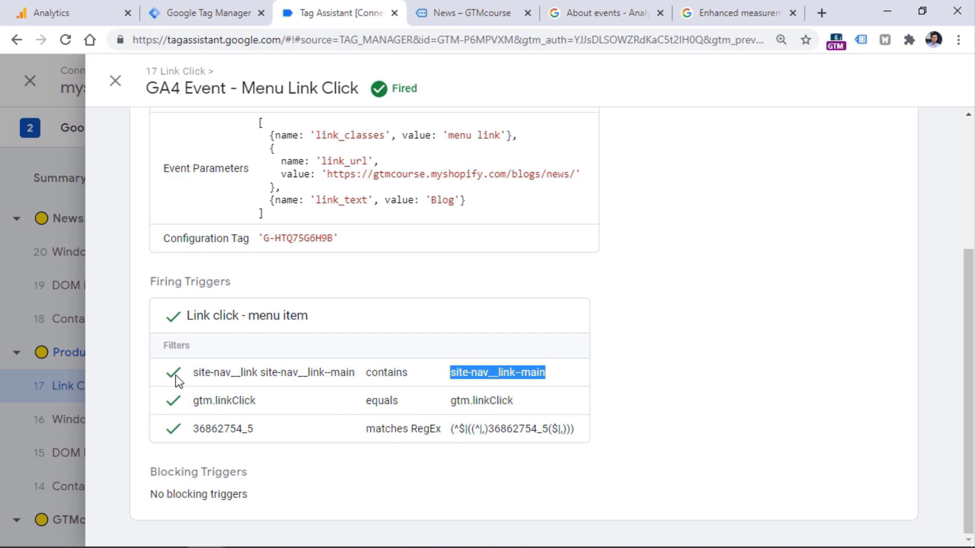
click(203, 13)
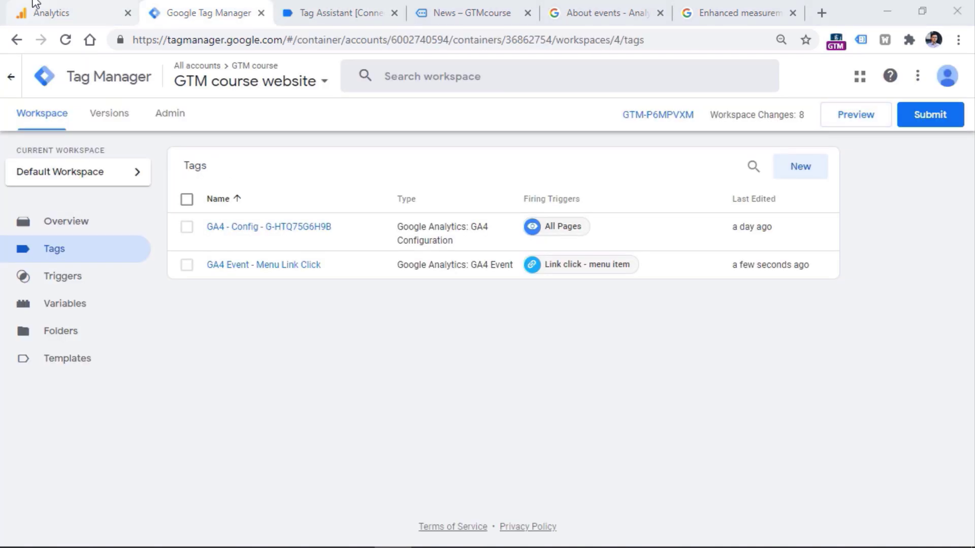
- Switch to Google Analytics and open DebugView for the Analytics Mania GTM course property
click(30, 11)
click(142, 77)
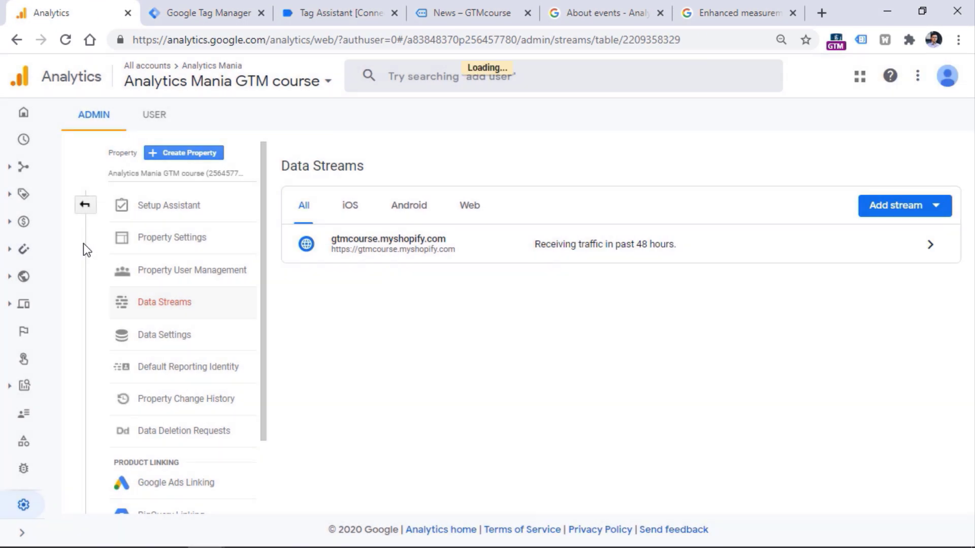
scroll(70, 334, down, 2)
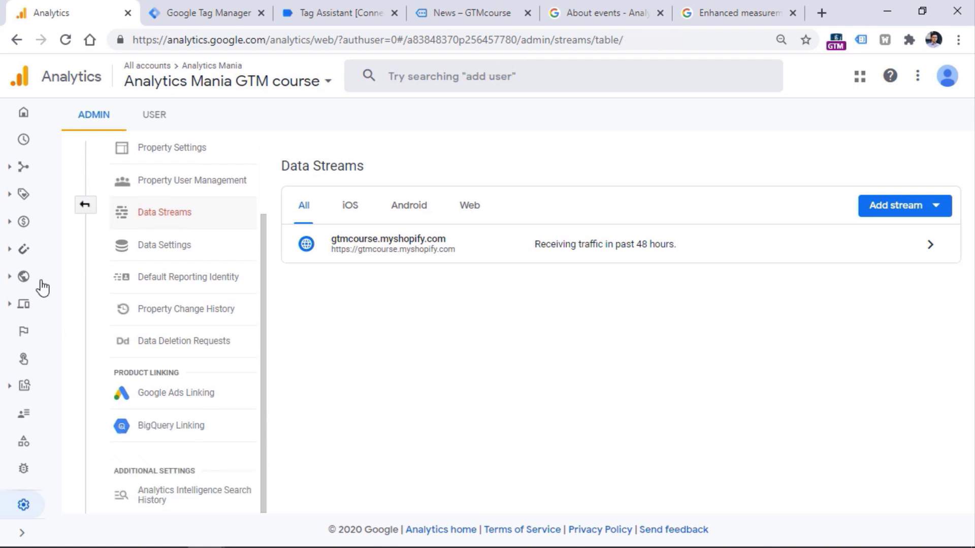
mouse_move(25, 517)
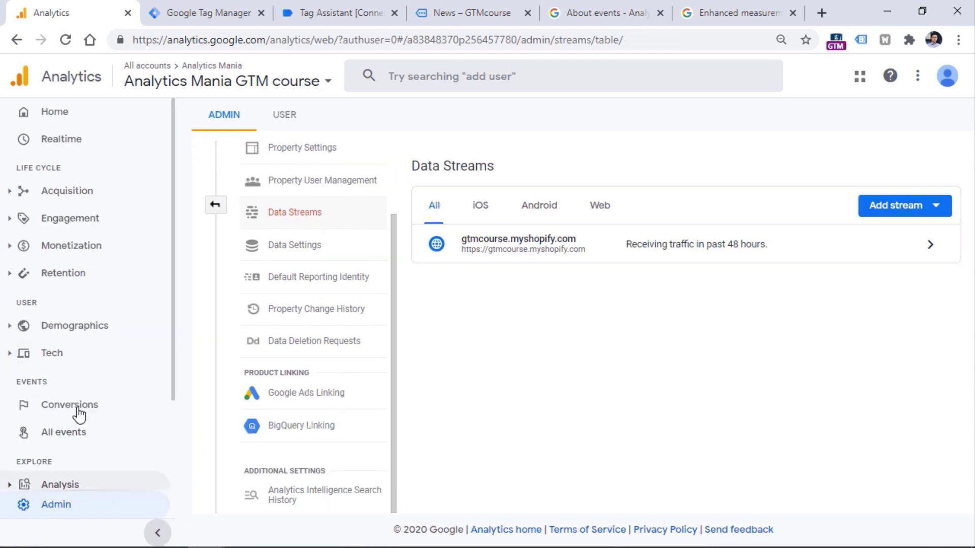
scroll(76, 467, down, 3)
click(95, 483)
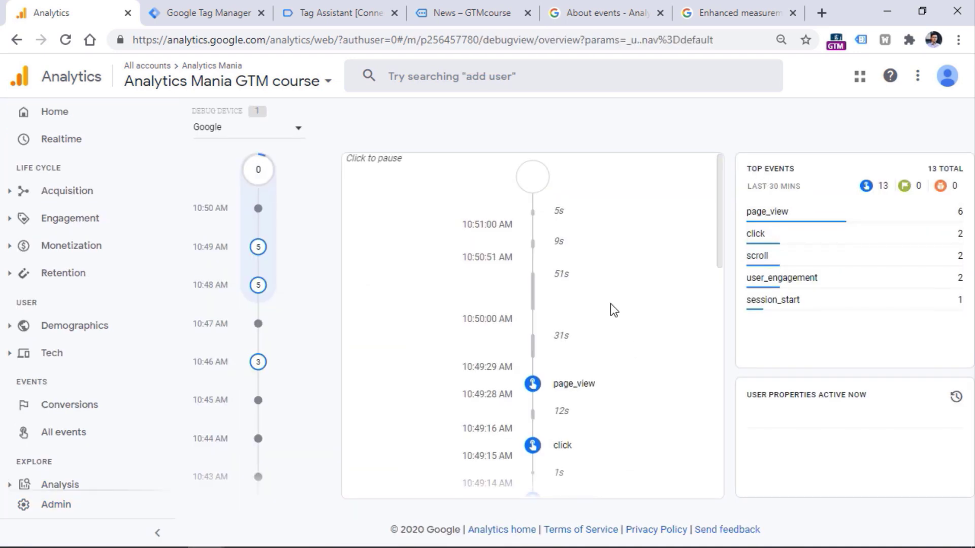
- Look through the DebugView event timeline and open the parameters of the most recent click event
scroll(566, 370, down, 5)
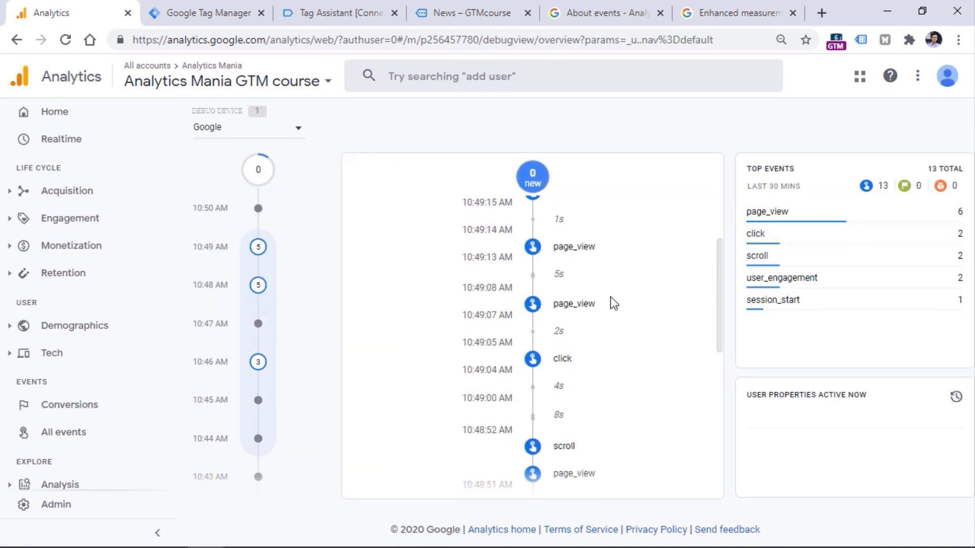
scroll(629, 275, up, 5)
click(561, 455)
click(562, 449)
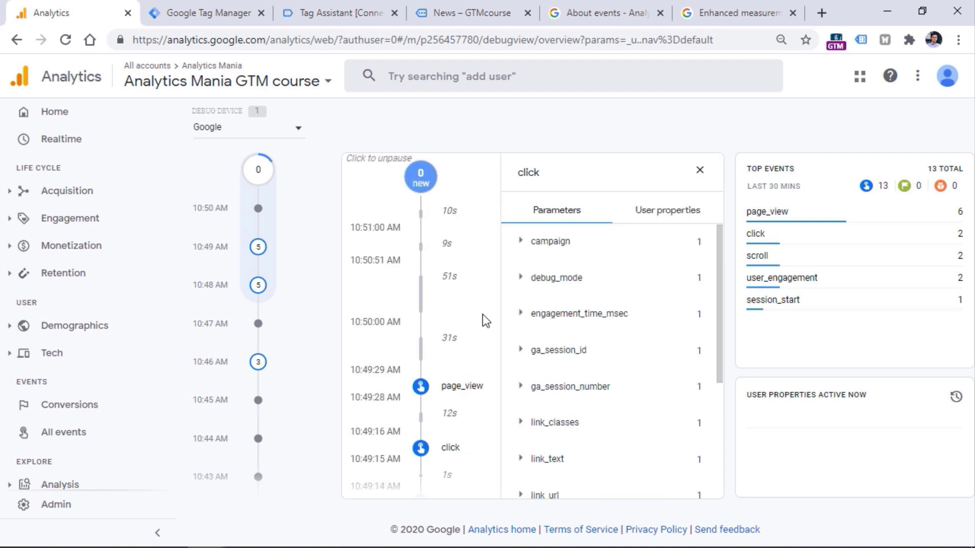
- Check the values of the click event's link_classes, link_text and link_url parameters, and return to Google Tag Manager
drag(720, 246, 721, 290)
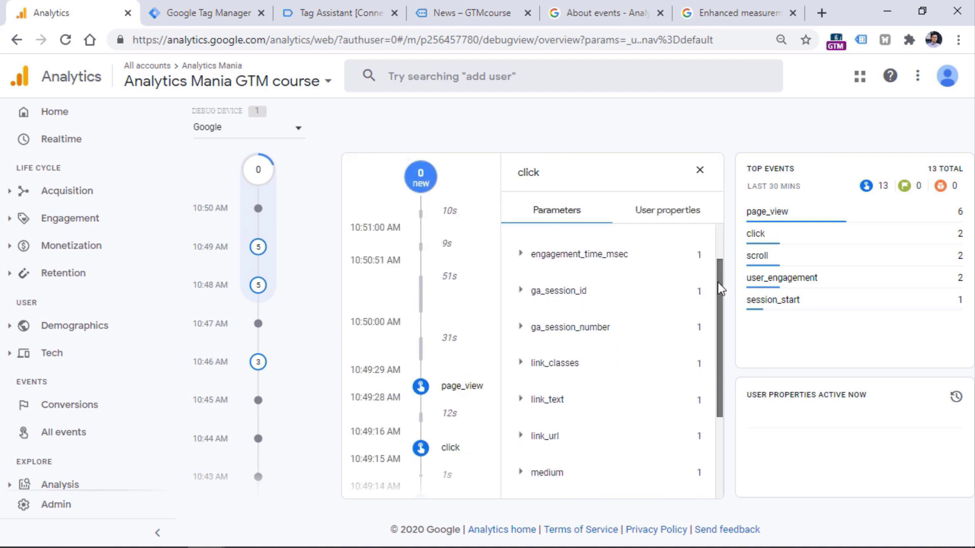
scroll(538, 293, down, 2)
click(522, 296)
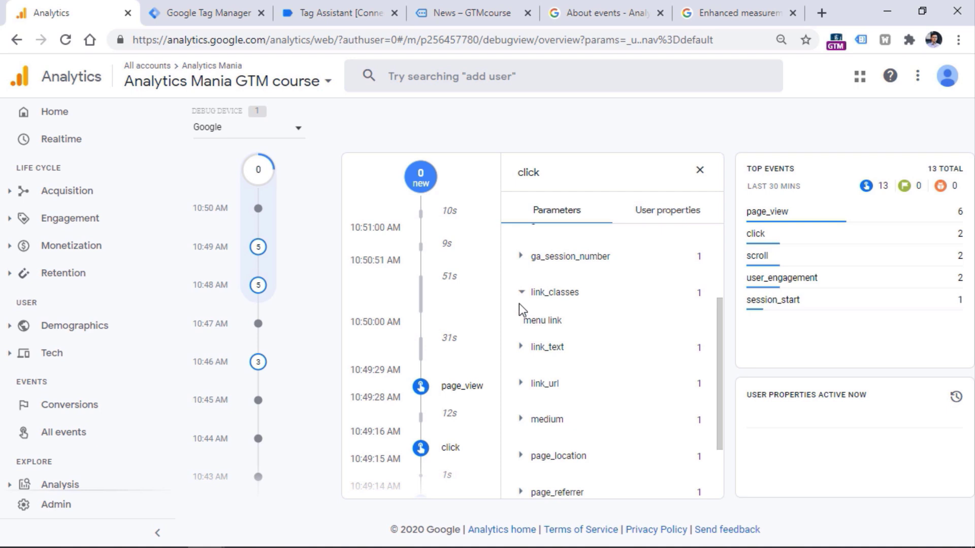
click(520, 293)
click(523, 330)
click(522, 330)
click(520, 365)
drag(557, 392, 697, 394)
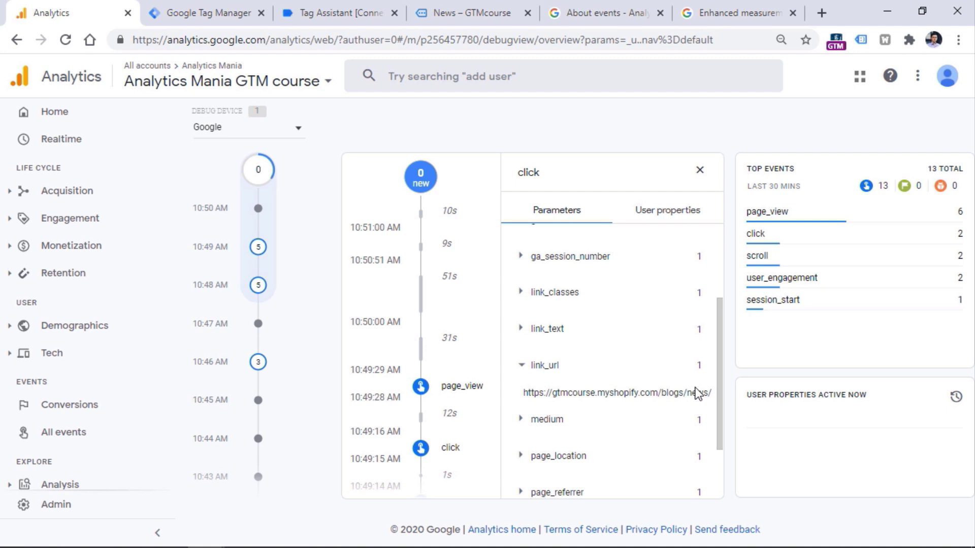
key(ctrl+Tab)
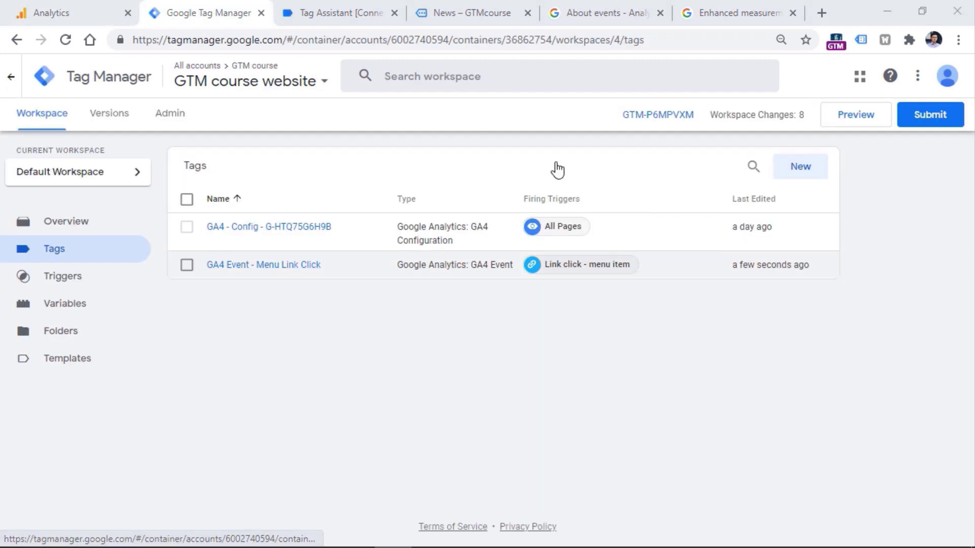